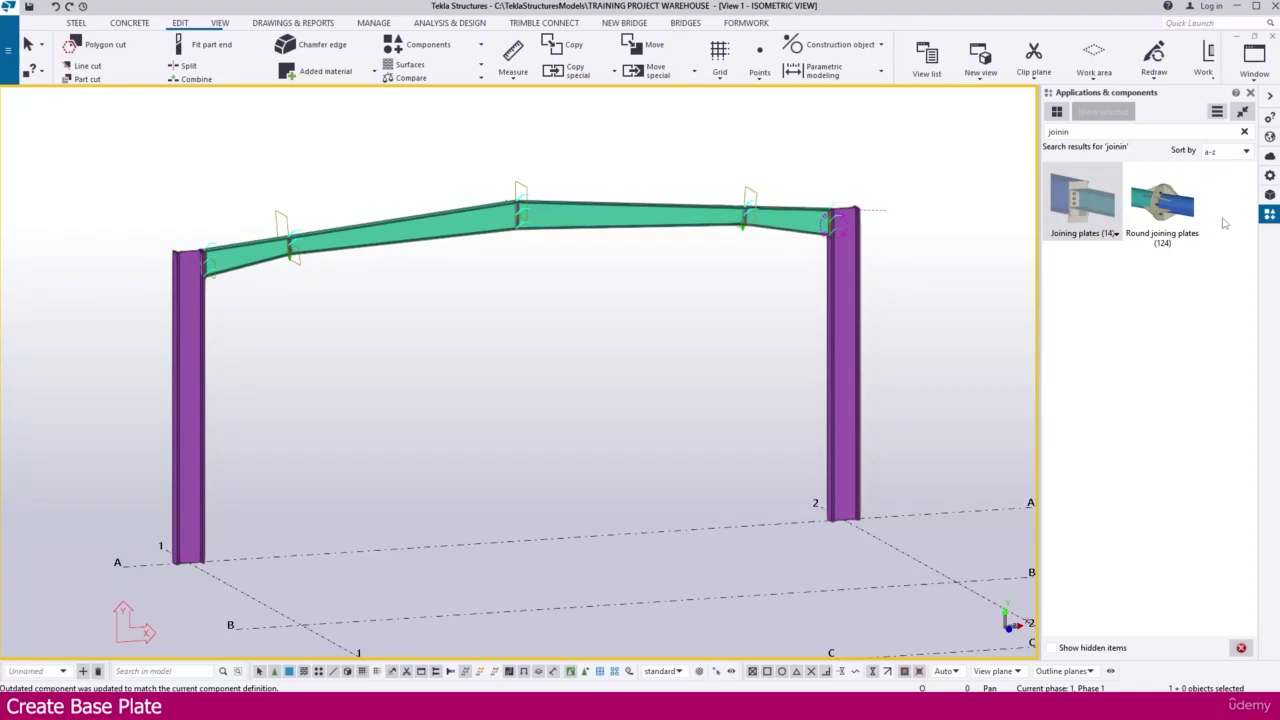
# Find the U.S. Base plate (1047) component by searching for BASE and apply it to the foot of the column at grid A/1.
pyautogui.click(1267, 217)
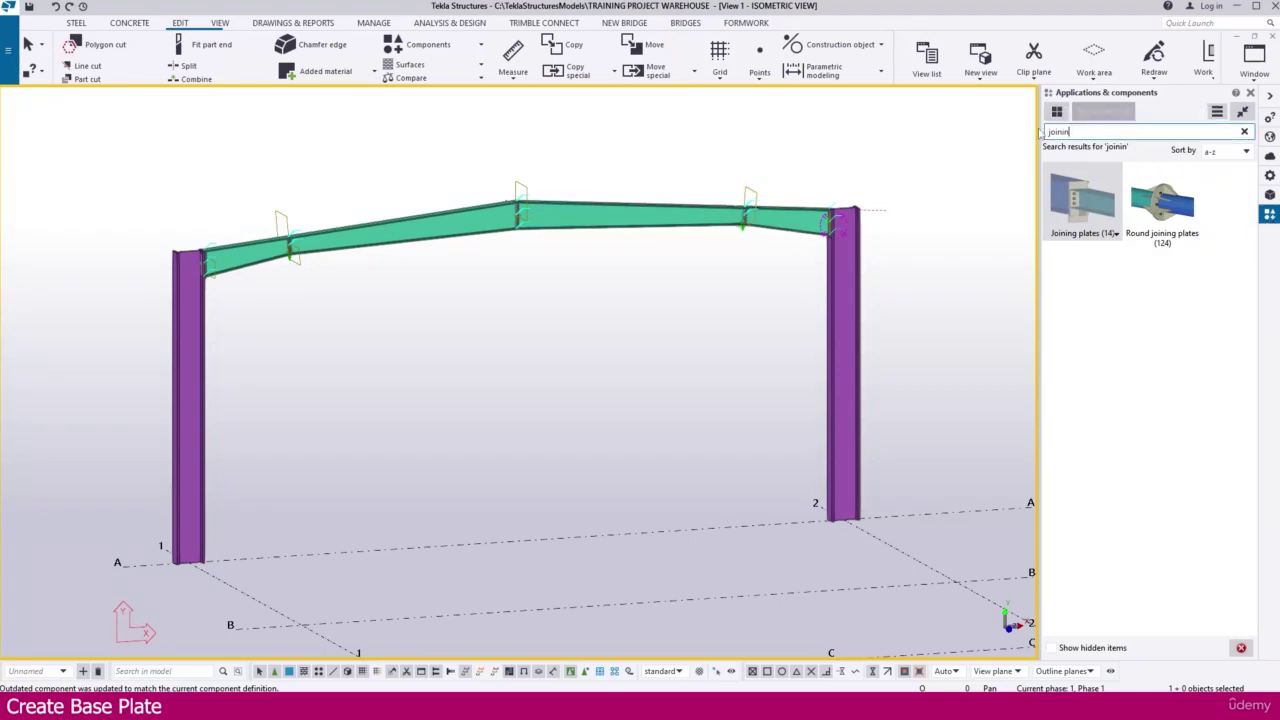
pyautogui.write('BASE')
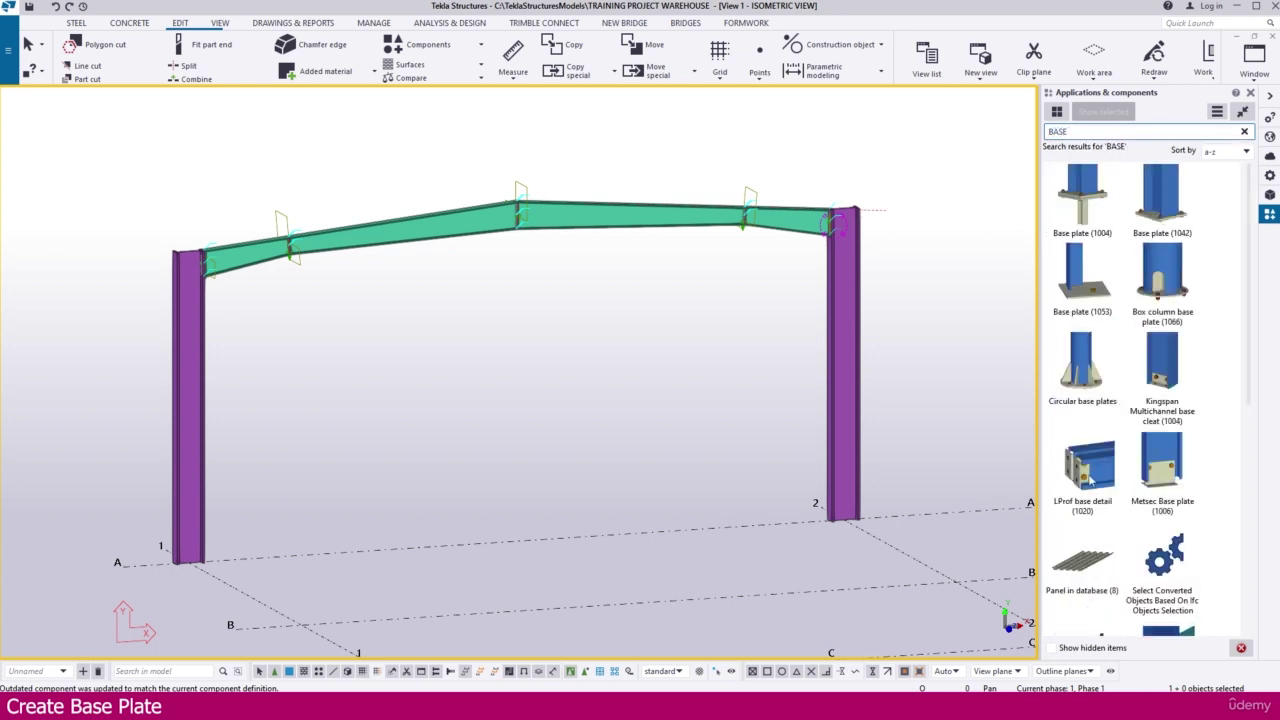
pyautogui.scroll(-5, 1108, 470)
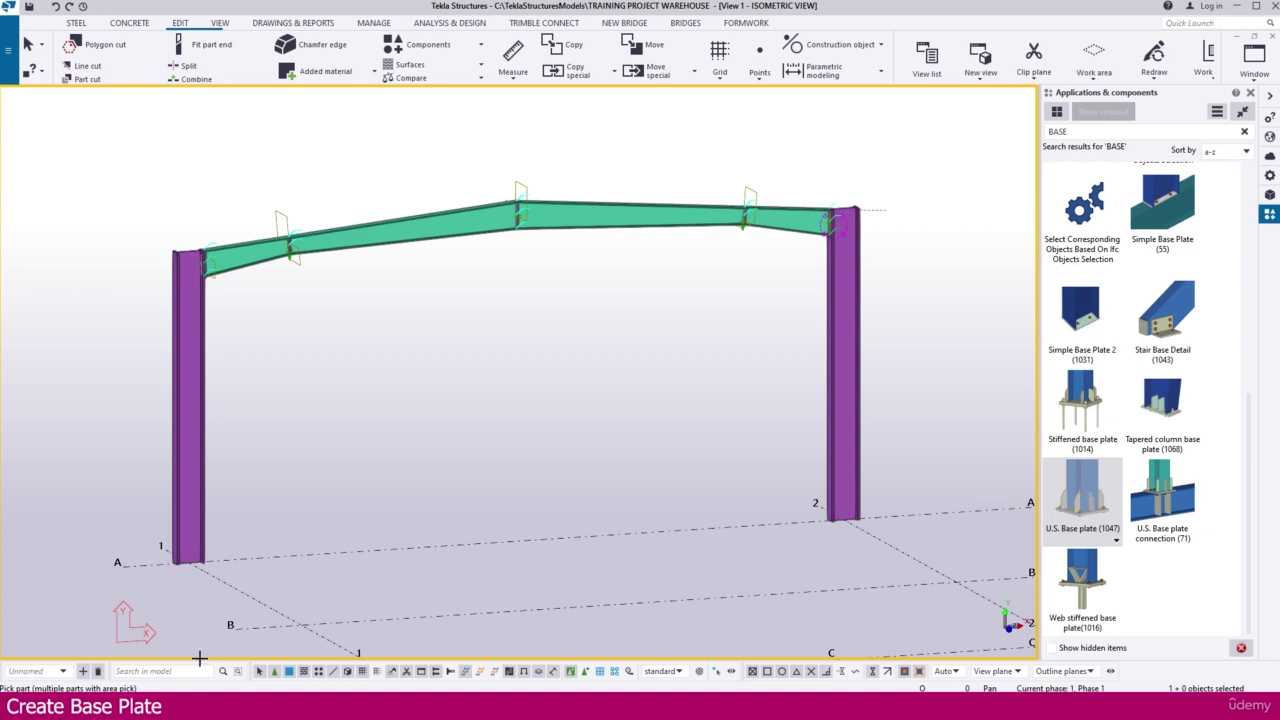
pyautogui.scroll(4, 160, 563)
pyautogui.scroll(2, 253, 540)
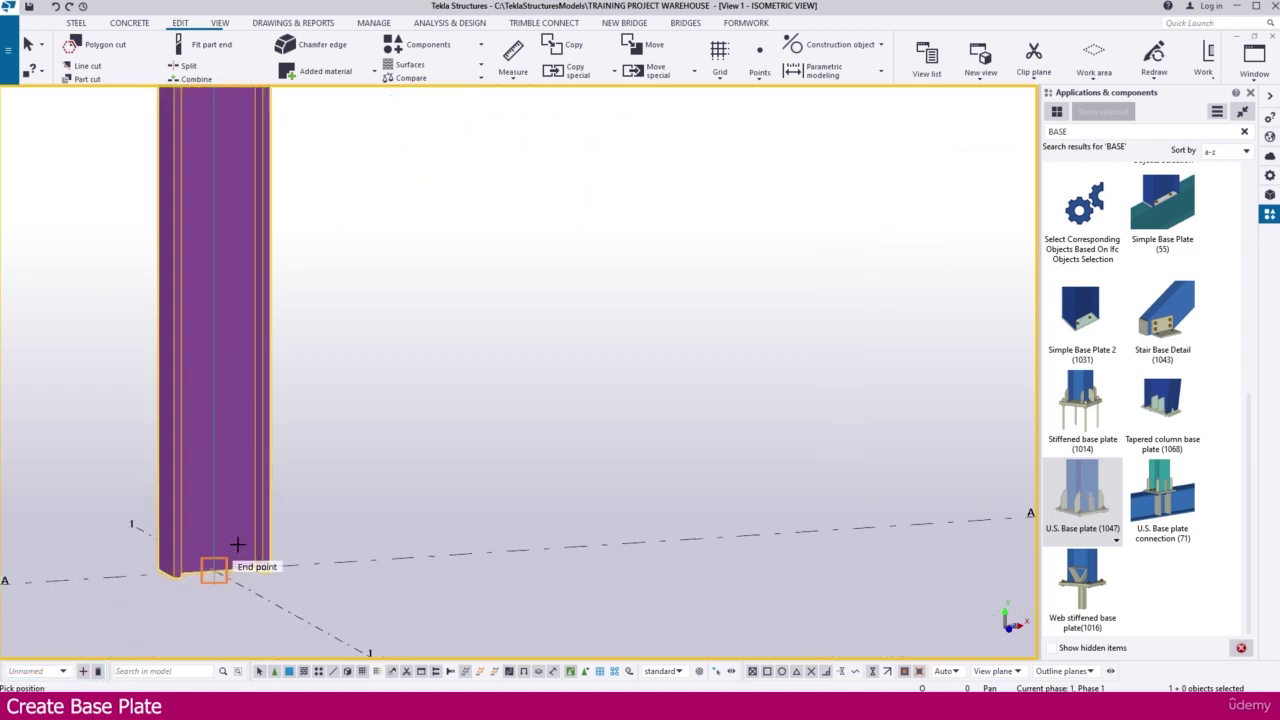
pyautogui.click(216, 566)
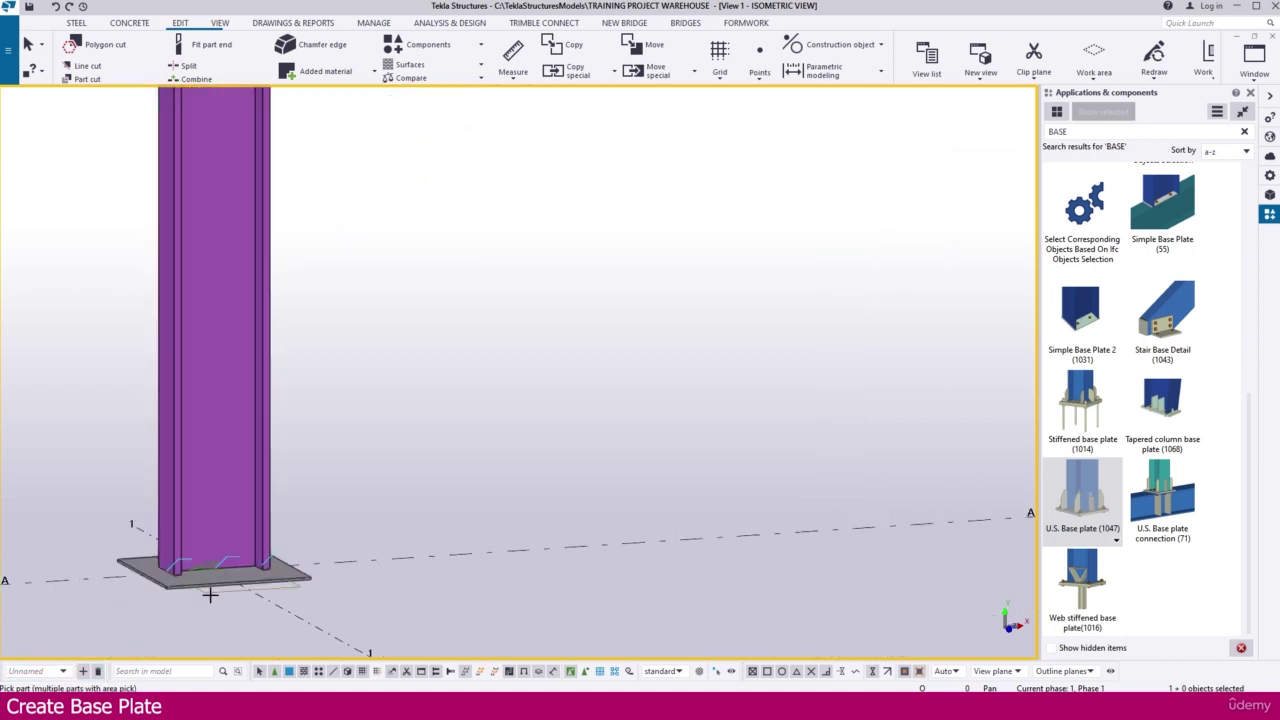
pyautogui.scroll(3, 274, 551)
pyautogui.rightClick(438, 442)
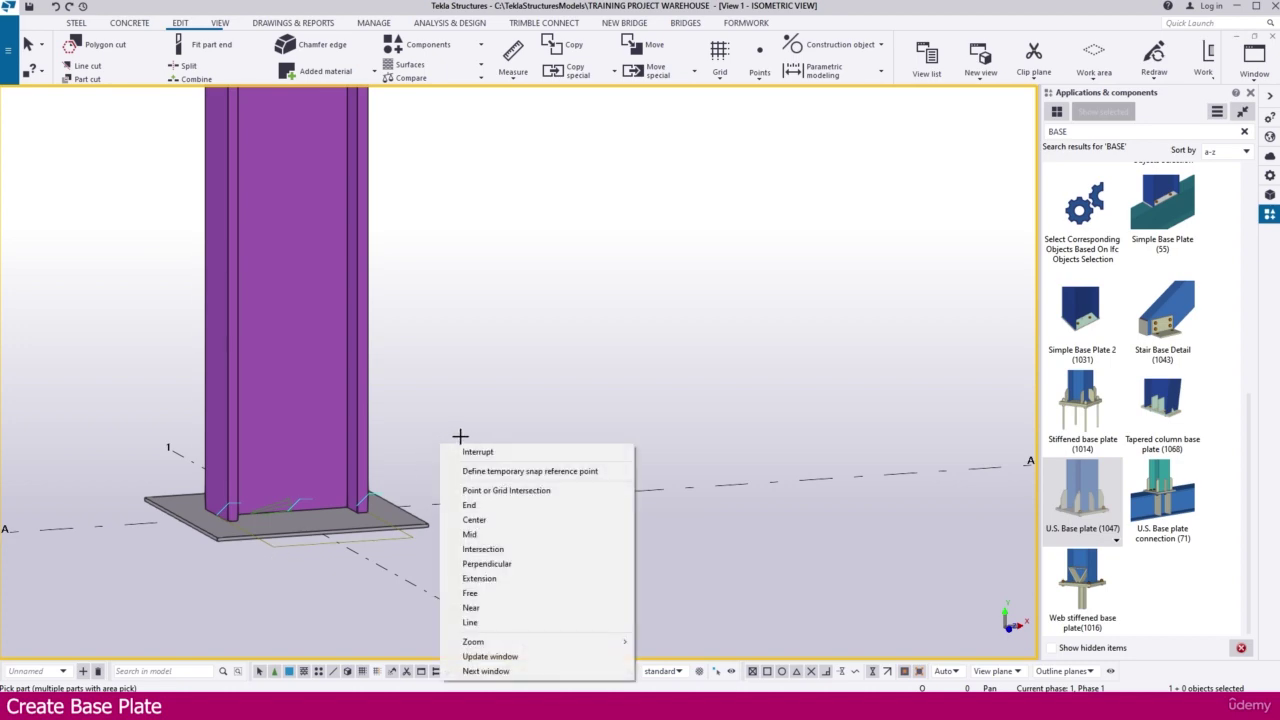
pyautogui.click(468, 448)
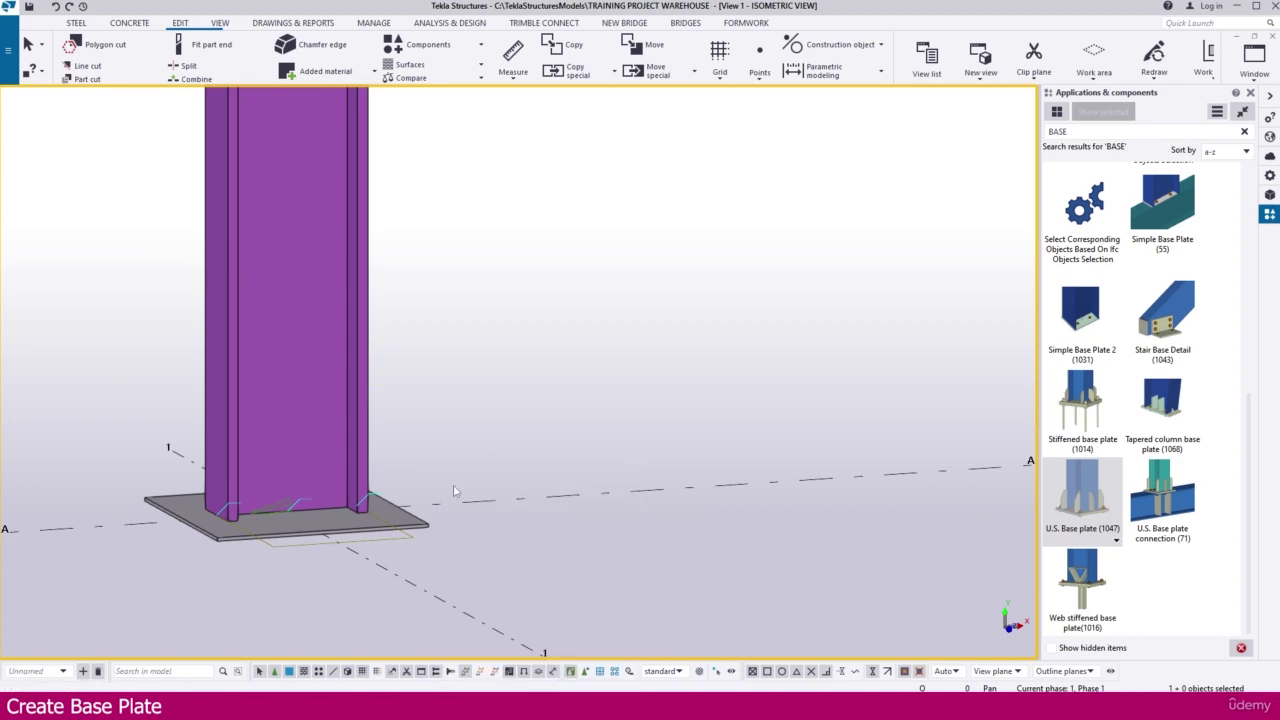
# Open the base plate component's properties and set the plate thickness to 30 mm.
pyautogui.doubleClick(403, 525)
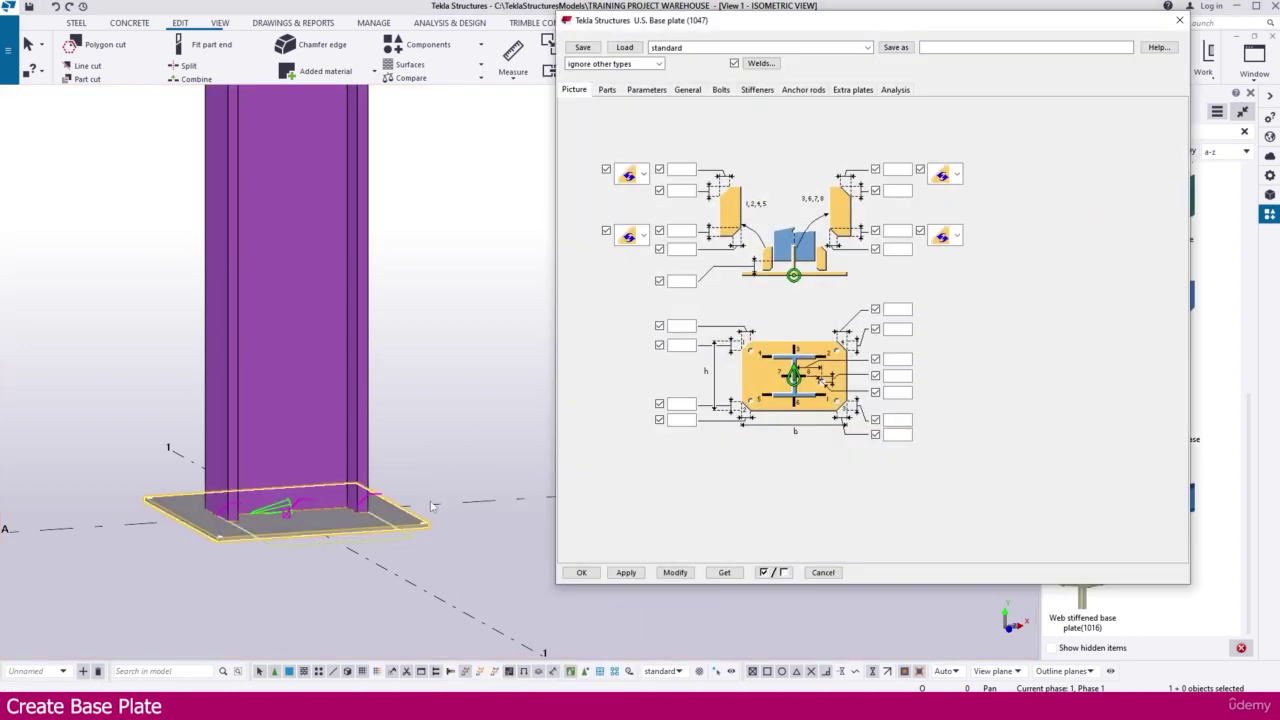
pyautogui.moveTo(688, 28); pyautogui.dragTo(620, 78)
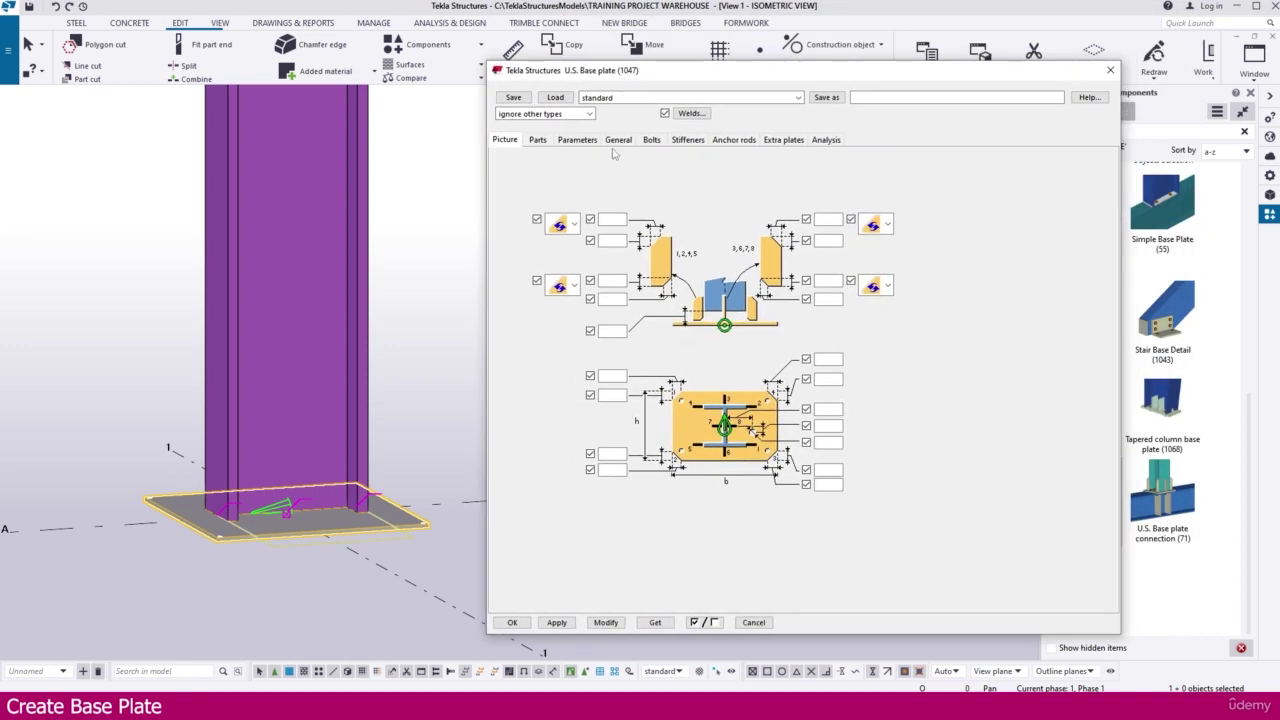
pyautogui.click(546, 141)
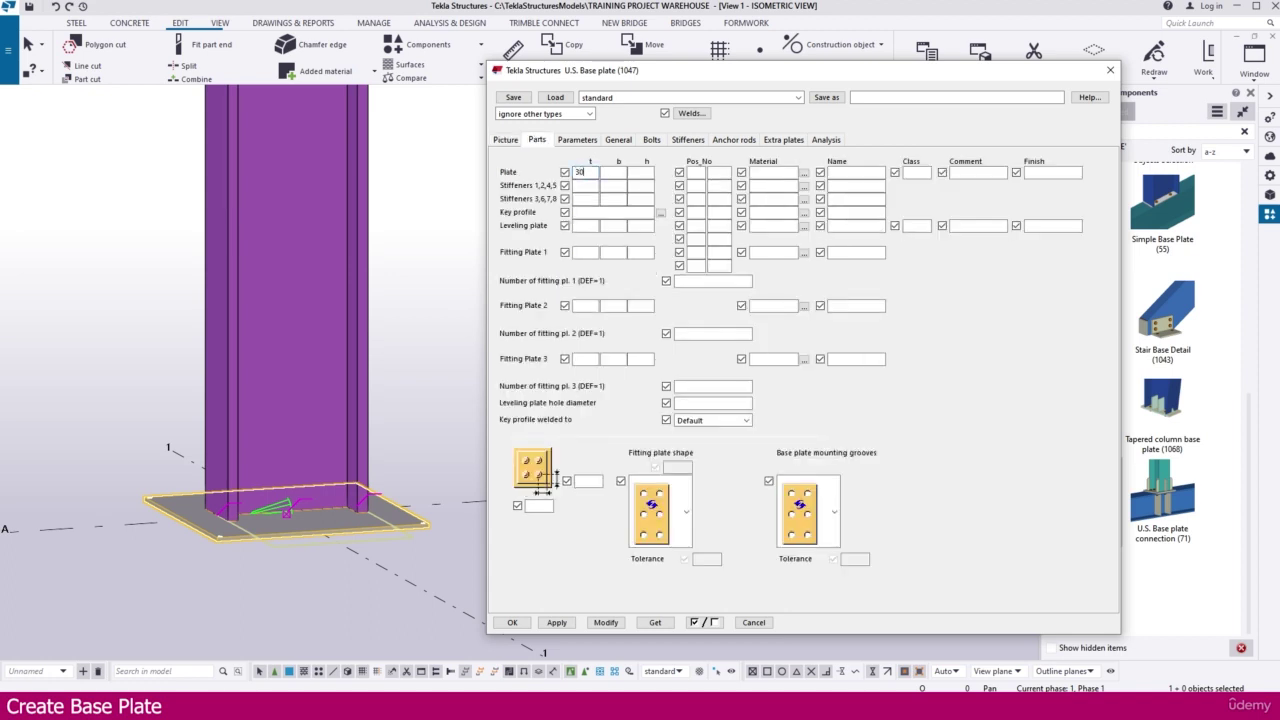
# Switch to the grid elevation PDF in Adobe Reader, examine section A-A for the base plate and stiffener sizes, and return to Tekla Structures.
pyautogui.hotkey('alt', 'Tab')
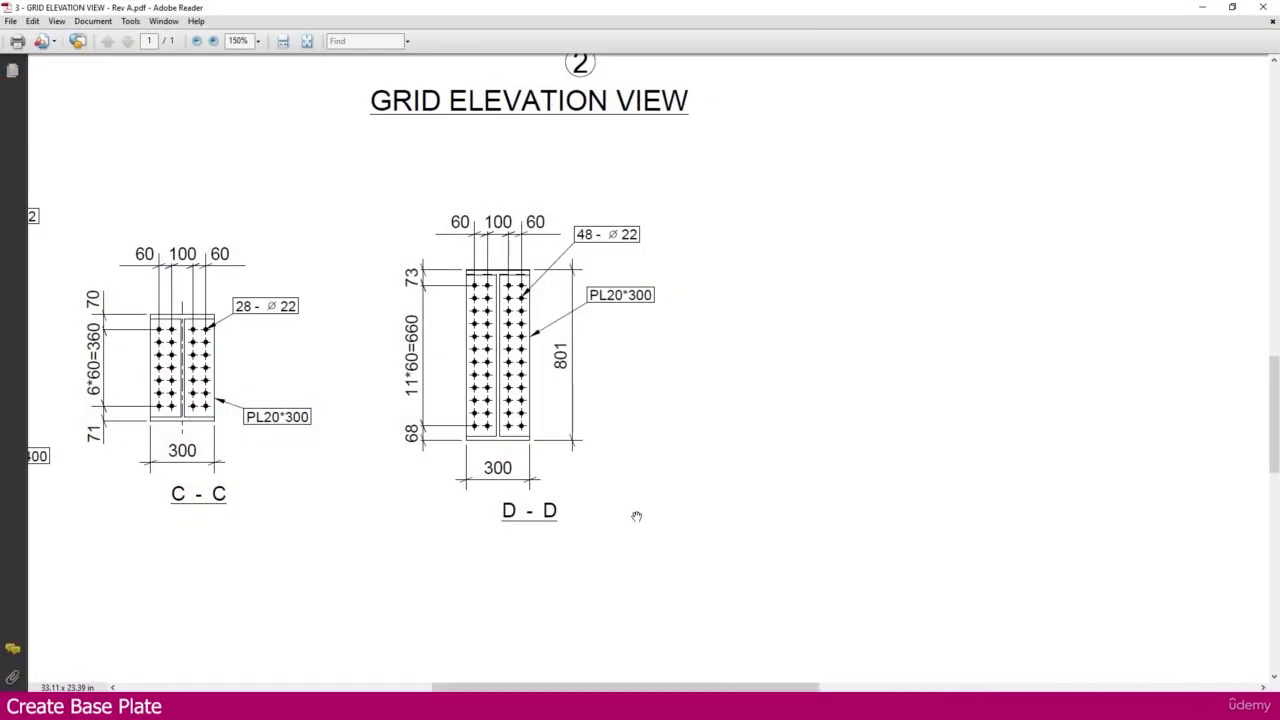
pyautogui.keyDown('ctrl'); pyautogui.scroll(-1, 702, 466); pyautogui.keyUp('ctrl')
pyautogui.keyDown('ctrl'); pyautogui.scroll(-5, 702, 466); pyautogui.keyUp('ctrl')
pyautogui.keyDown('ctrl'); pyautogui.scroll(4, 232, 290); pyautogui.keyUp('ctrl')
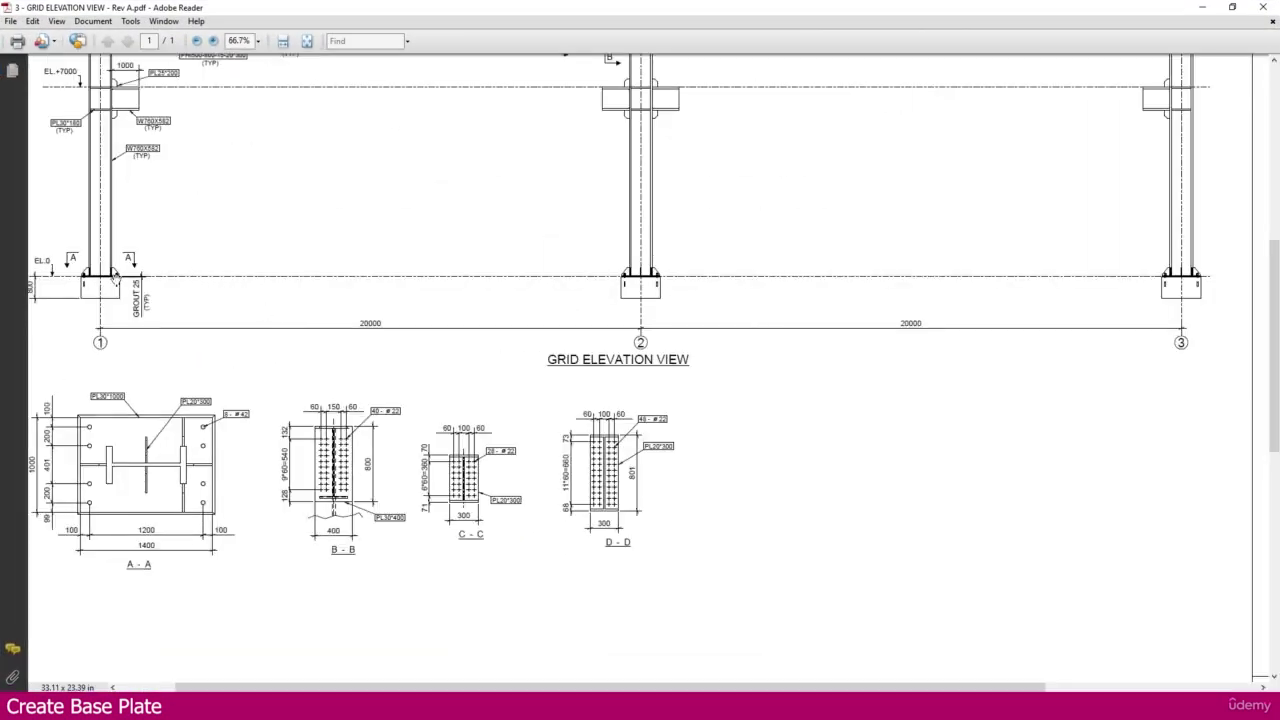
pyautogui.keyDown('ctrl'); pyautogui.scroll(1, 63, 272); pyautogui.keyUp('ctrl')
pyautogui.keyDown('ctrl'); pyautogui.scroll(-2, 423, 246); pyautogui.keyUp('ctrl')
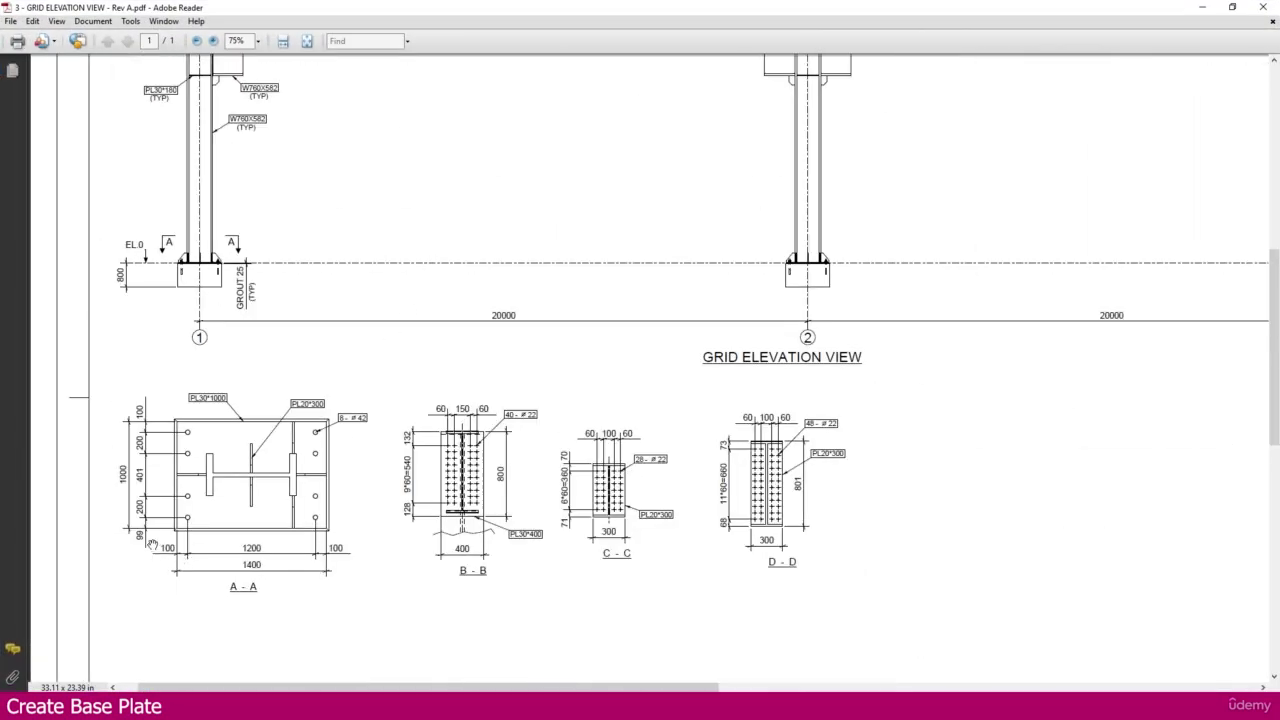
pyautogui.keyDown('ctrl'); pyautogui.scroll(2, 190, 562); pyautogui.keyUp('ctrl')
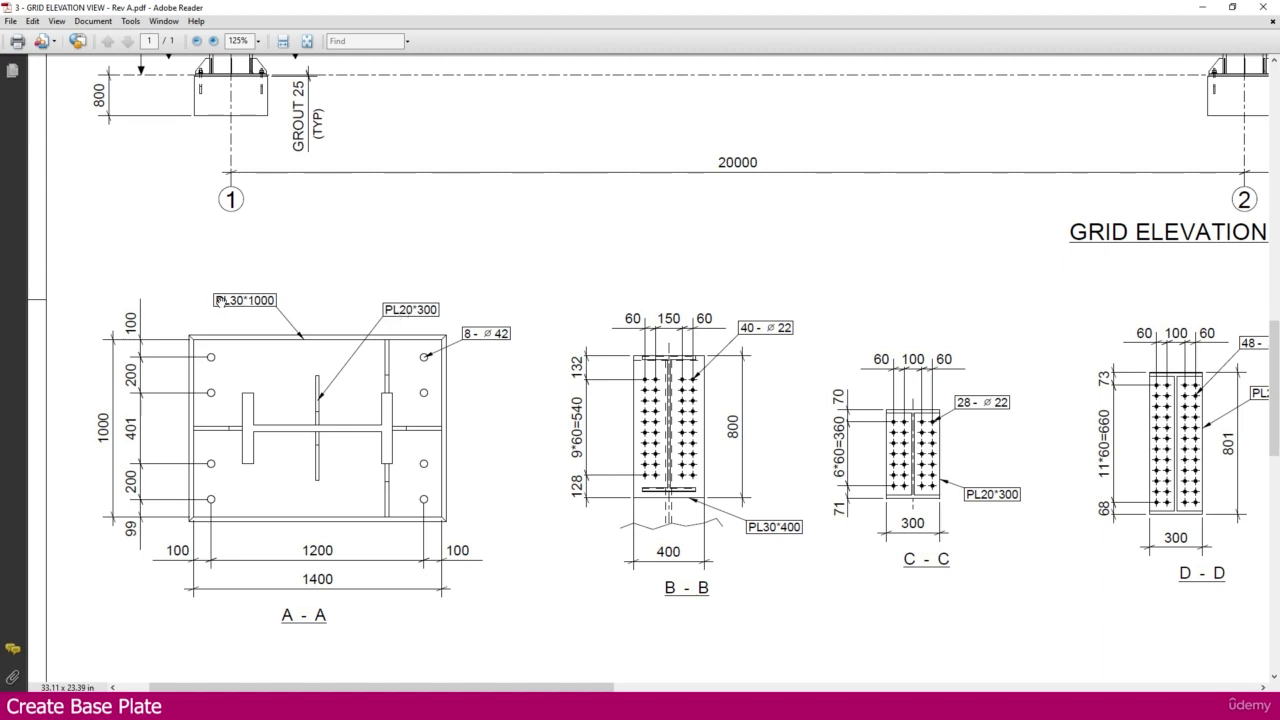
pyautogui.click(703, 705)
pyautogui.click(742, 682)
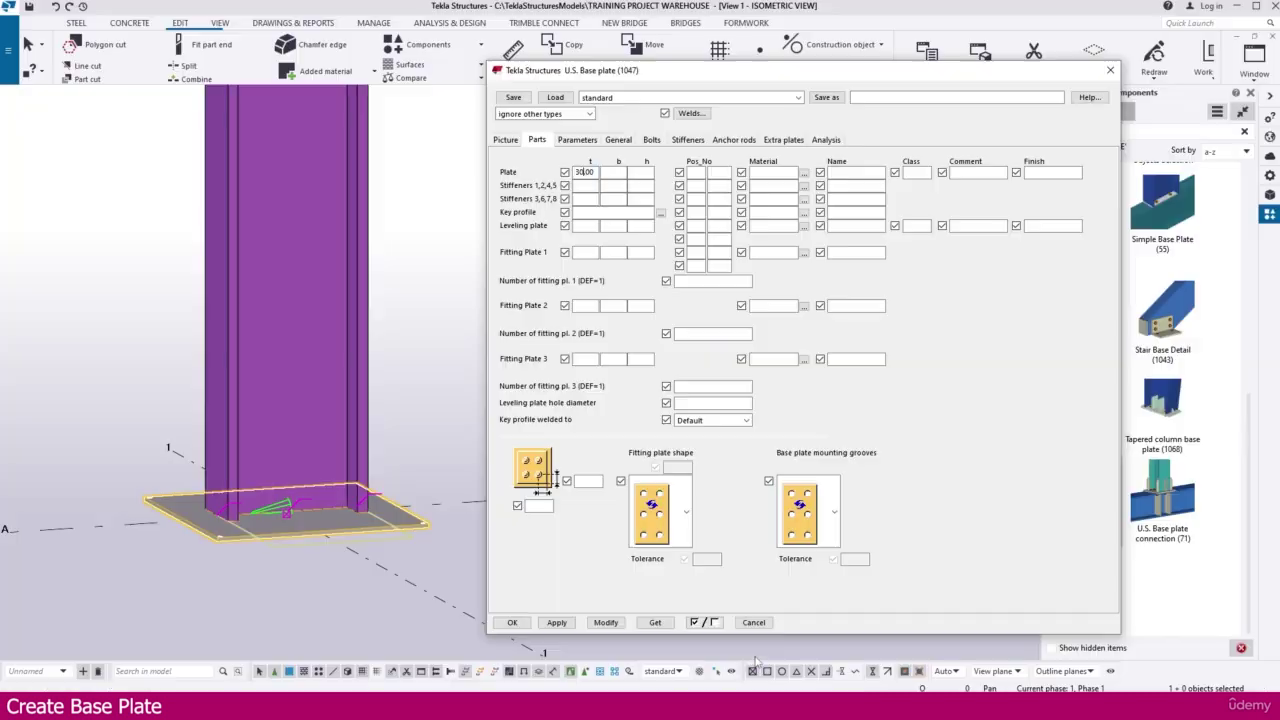
# Set the base plate's width to 1000 and height to 1400, and the thickness of both stiffener groups to 20 mm.
pyautogui.click(599, 172)
pyautogui.click(623, 173)
pyautogui.write('1000')
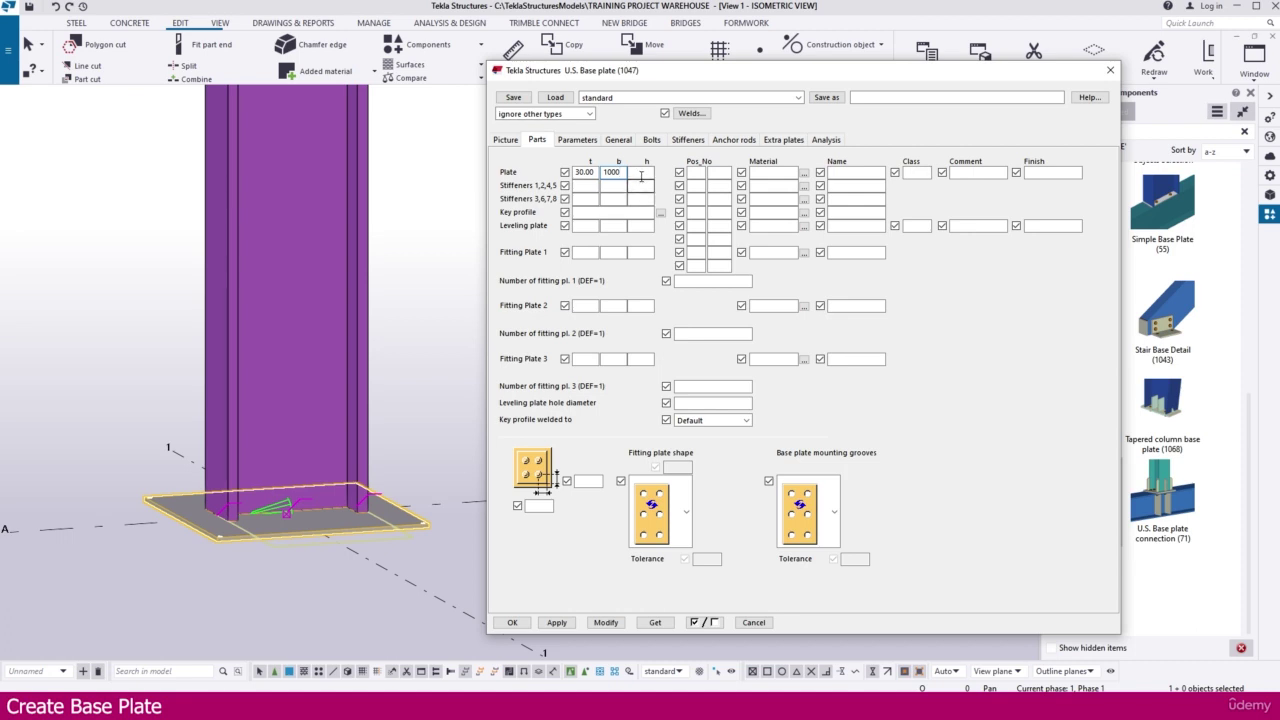
pyautogui.press('Tab')
pyautogui.write('10')
pyautogui.press('Tab')
pyautogui.click(586, 199)
# Give the plate and both stiffener groups the position number prefix P and start number 1.
pyautogui.click(697, 172)
pyautogui.write('P')
pyautogui.click(692, 185)
pyautogui.write('P')
pyautogui.click(692, 199)
pyautogui.write('P')
pyautogui.click(721, 175)
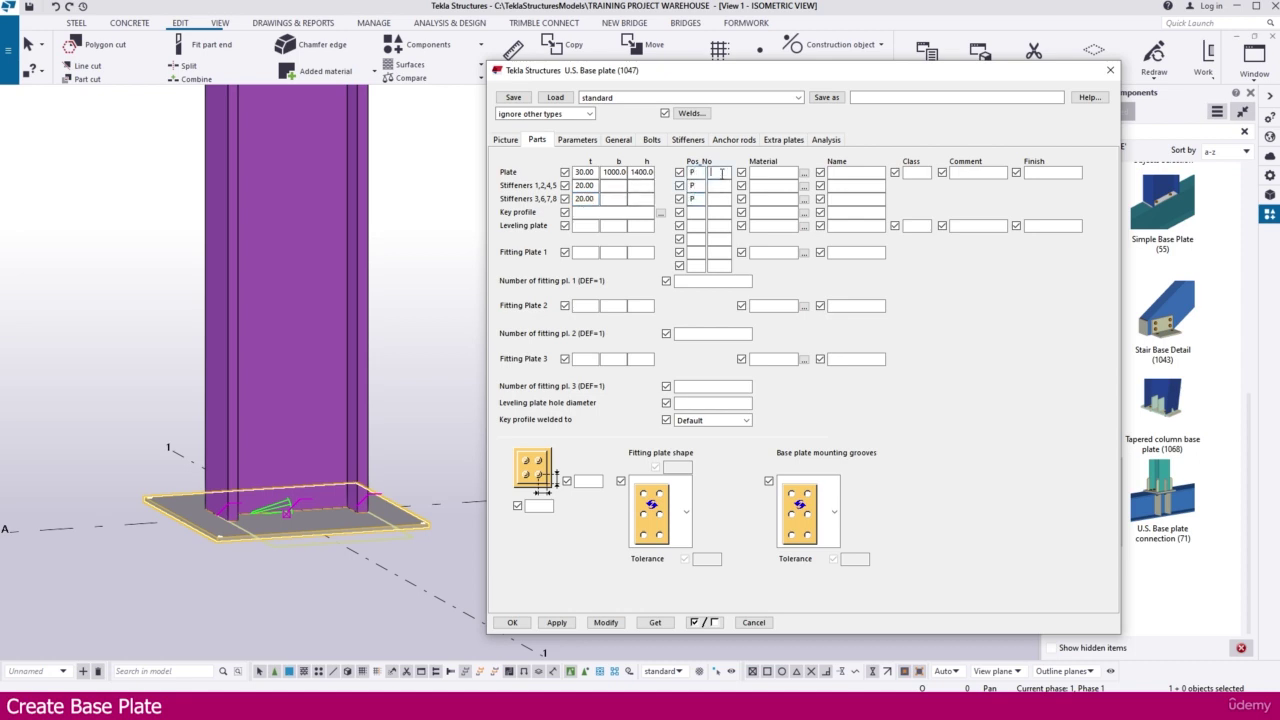
pyautogui.write('1')
pyautogui.click(720, 185)
pyautogui.write('1')
pyautogui.click(720, 199)
pyautogui.write('1')
# Assign steel grade A36 as the material of the plate and both stiffener groups.
pyautogui.click(804, 174)
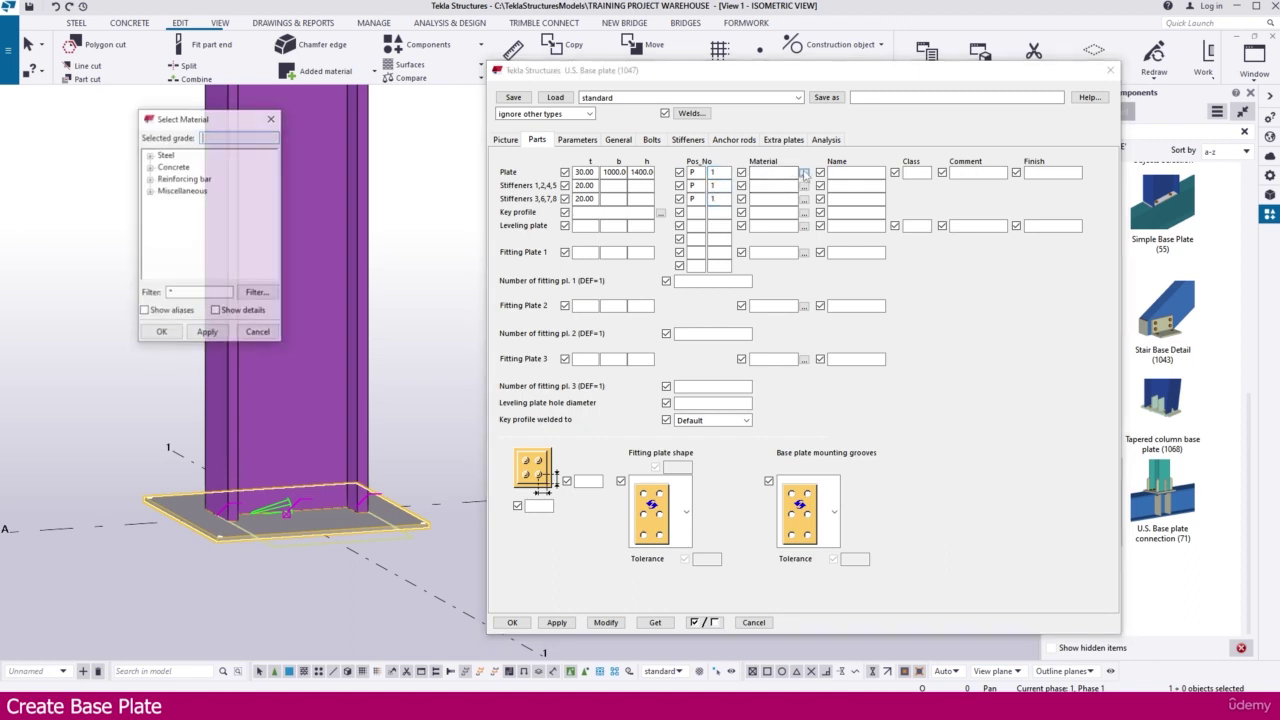
pyautogui.click(149, 155)
pyautogui.doubleClick(182, 170)
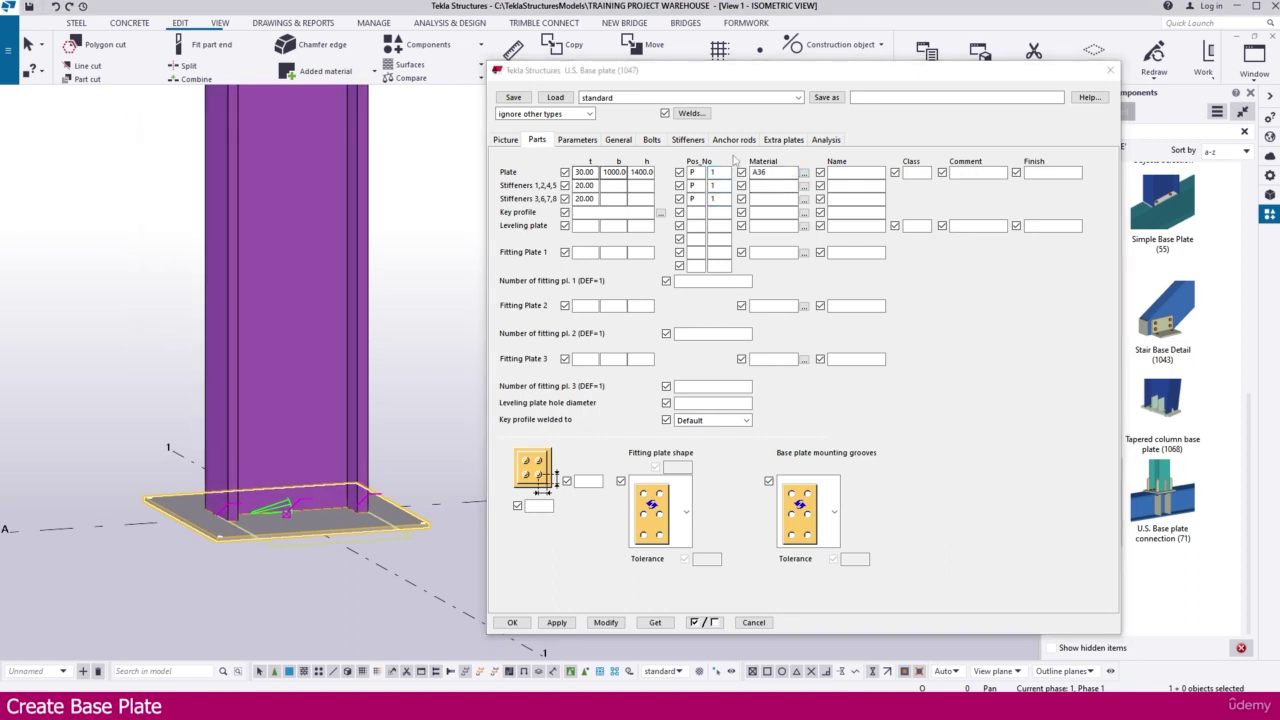
pyautogui.hotkey('ctrl', 'c')
pyautogui.click(773, 185)
pyautogui.hotkey('ctrl', 'v')
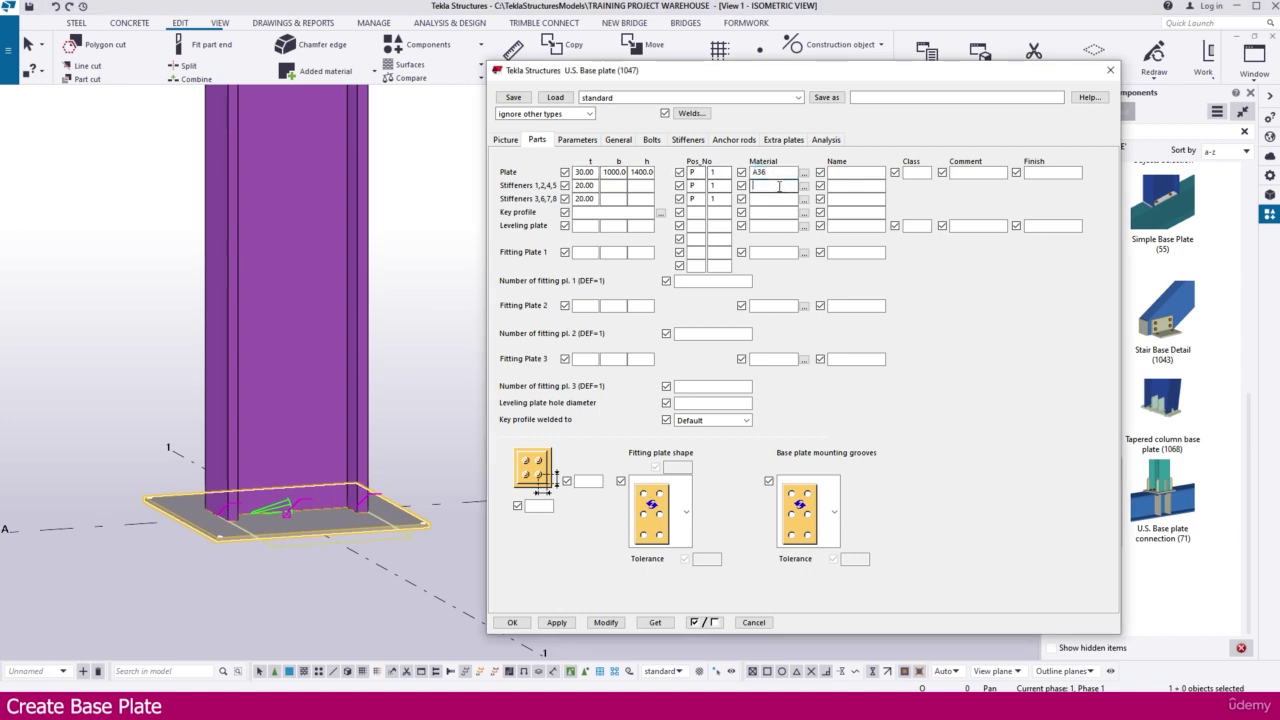
pyautogui.click(773, 199)
pyautogui.hotkey('ctrl', 'v')
# Name the plate and both stiffener groups PLATE and apply the part settings to the modelled base plate.
pyautogui.click(849, 173)
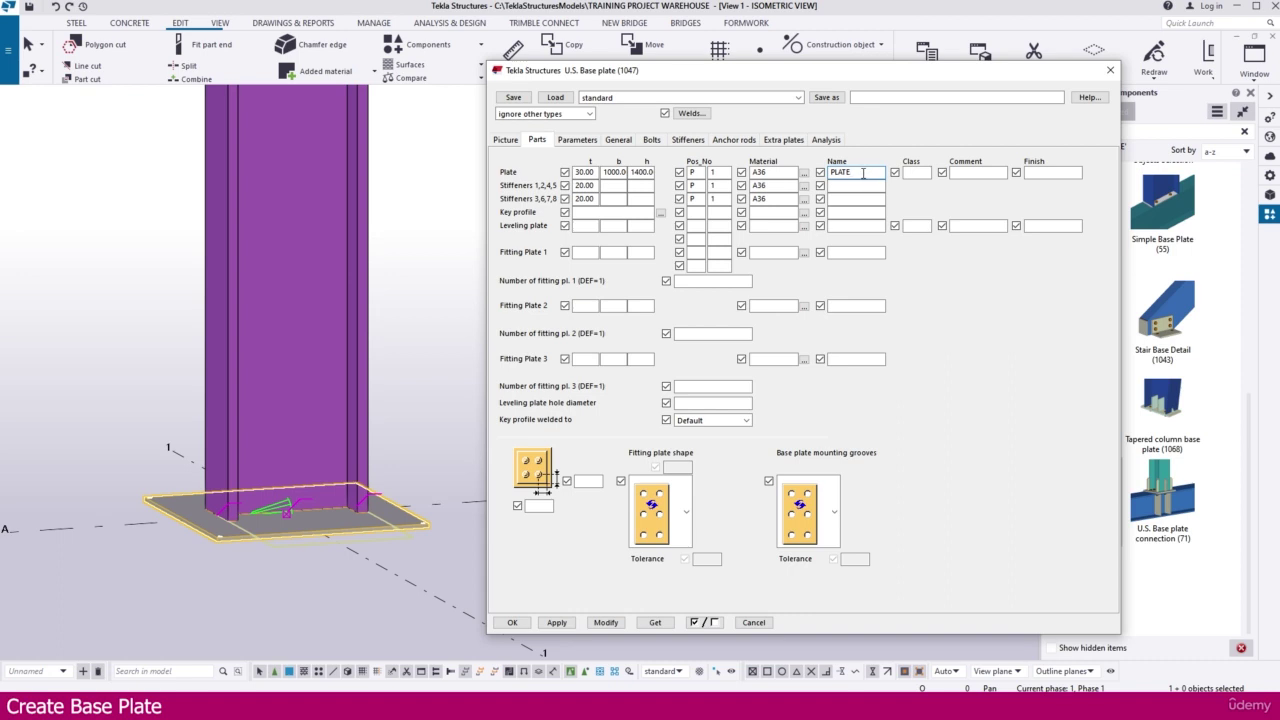
pyautogui.moveTo(863, 173); pyautogui.dragTo(716, 165)
pyautogui.hotkey('ctrl', 'c')
pyautogui.click(840, 186)
pyautogui.hotkey('ctrl', 'v')
pyautogui.click(840, 199)
pyautogui.hotkey('ctrl', 'v')
pyautogui.click(605, 622)
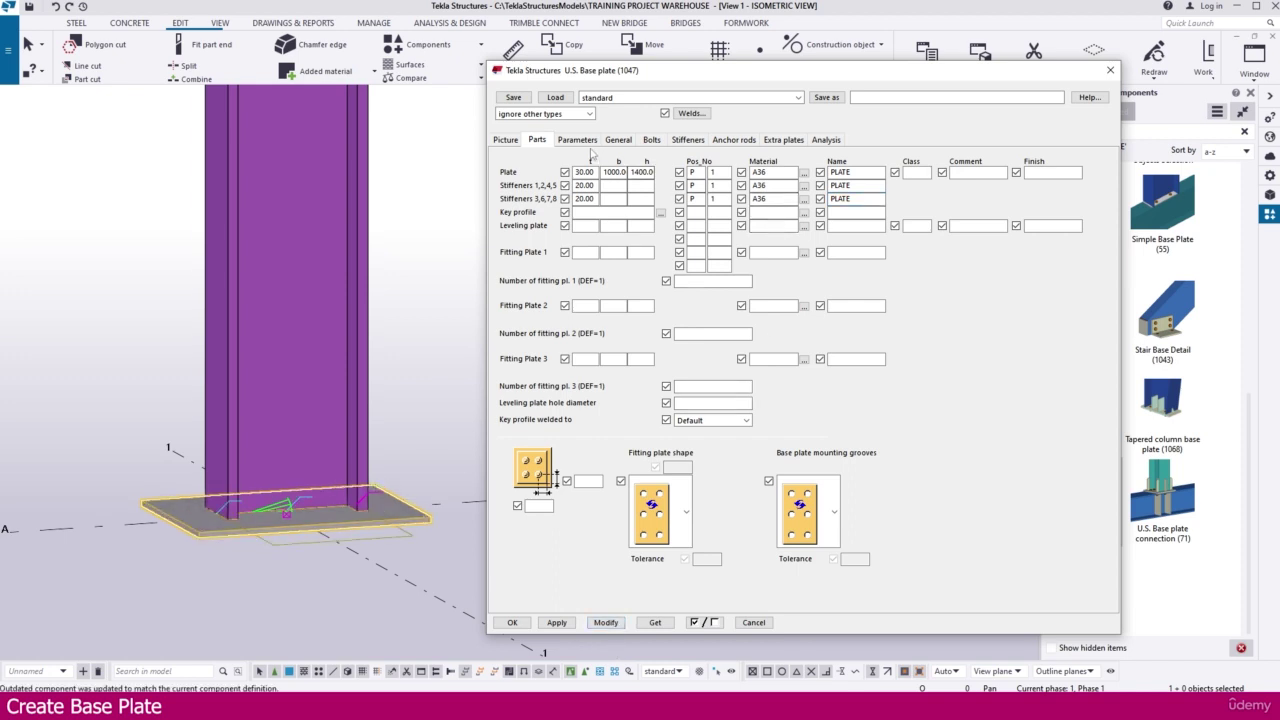
# Set the stiffener positions to 1 2 3 4 5 6 7 8 and update the base plate in the model.
pyautogui.click(689, 140)
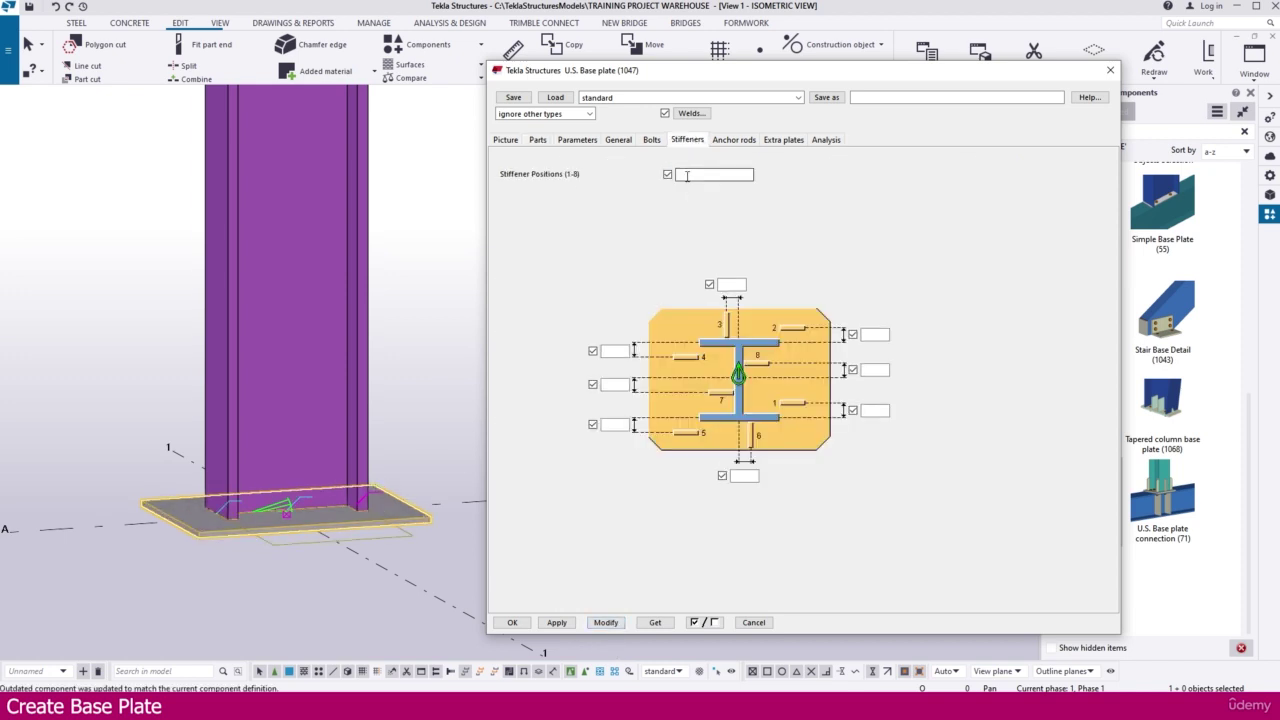
pyautogui.click(686, 175)
pyautogui.click(605, 622)
pyautogui.scroll(4, 340, 530)
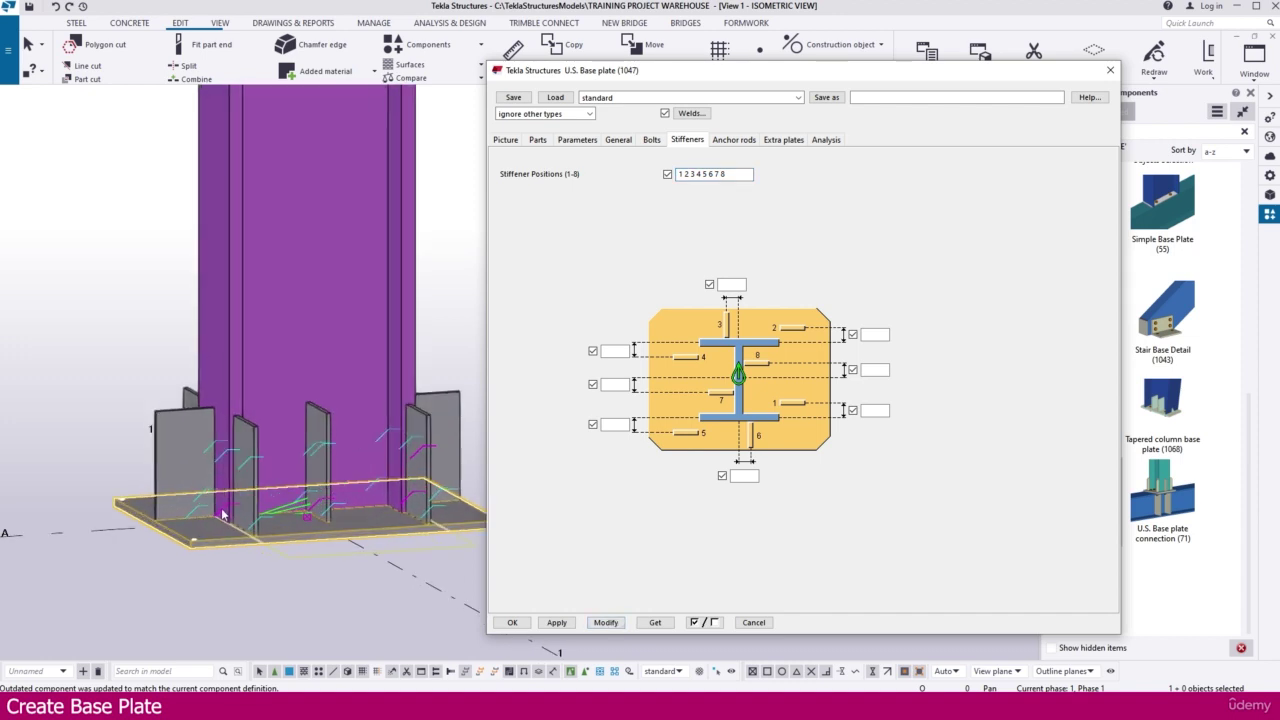
# Try leaving out stiffener 8 and also stiffener 7, reducing the positions to 1 2 3 4 5 6, and inspect the base from other sides.
pyautogui.click(744, 174)
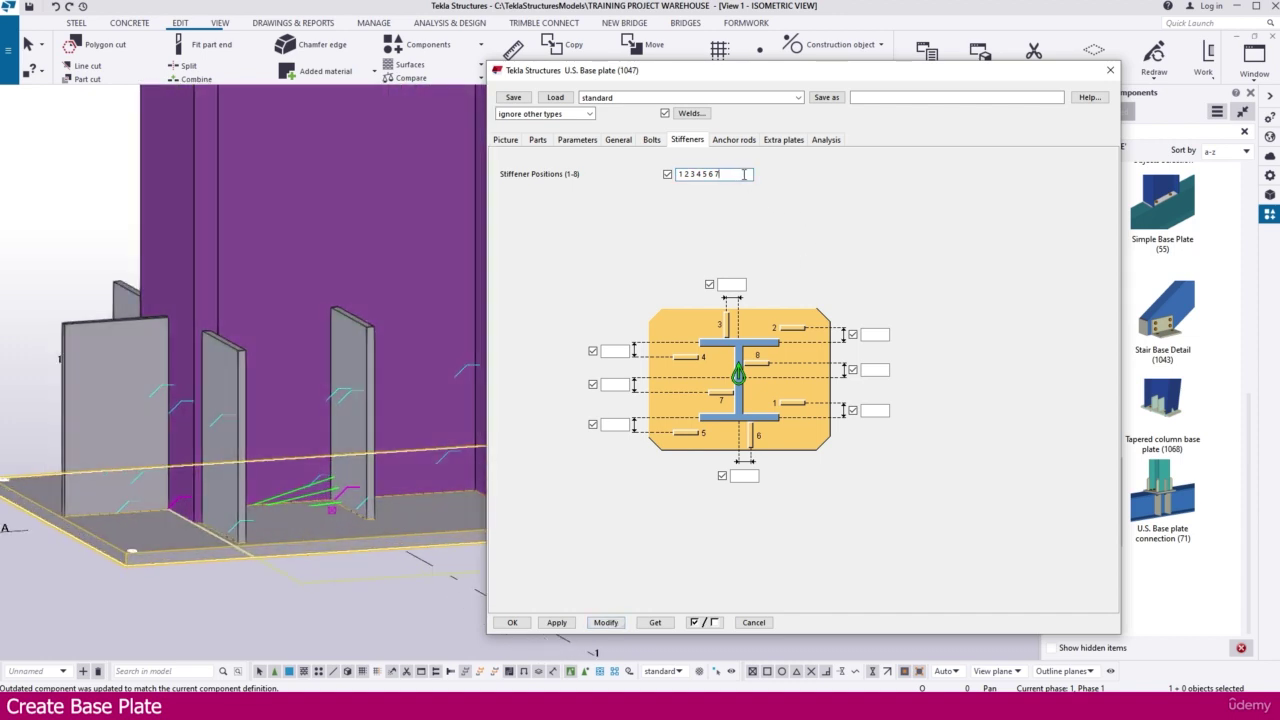
pyautogui.click(607, 623)
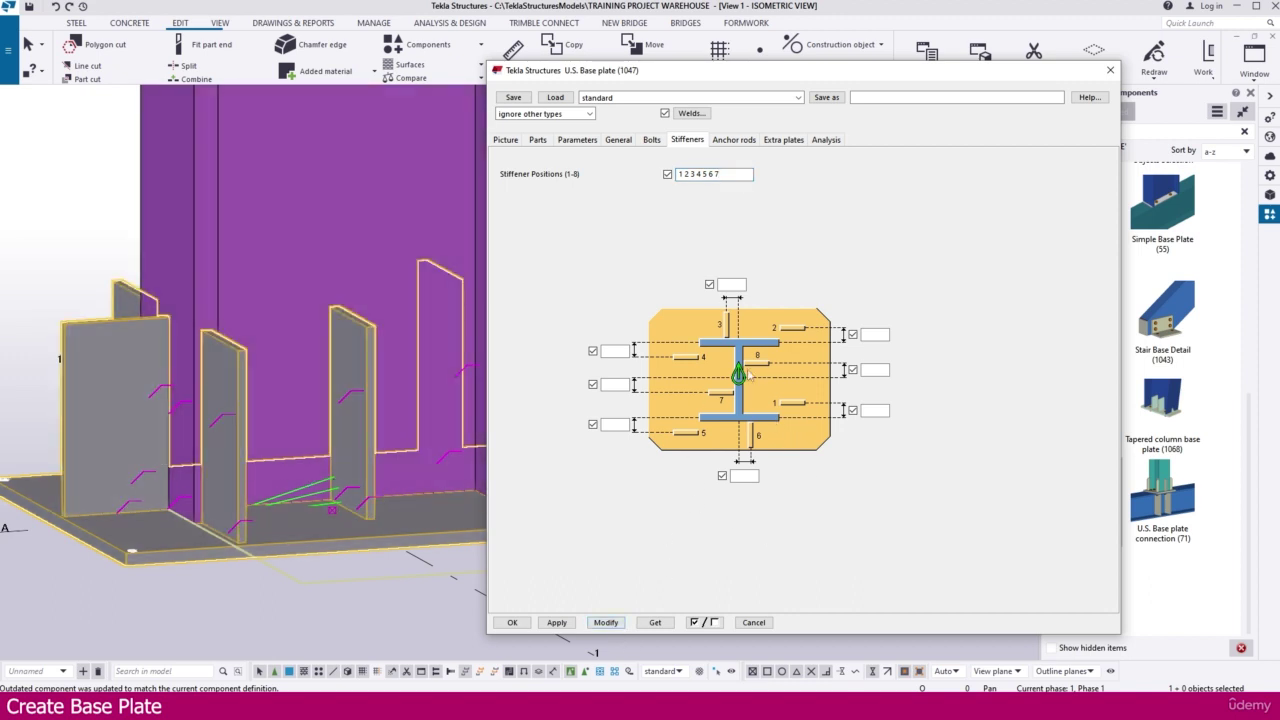
pyautogui.scroll(-6, 290, 512)
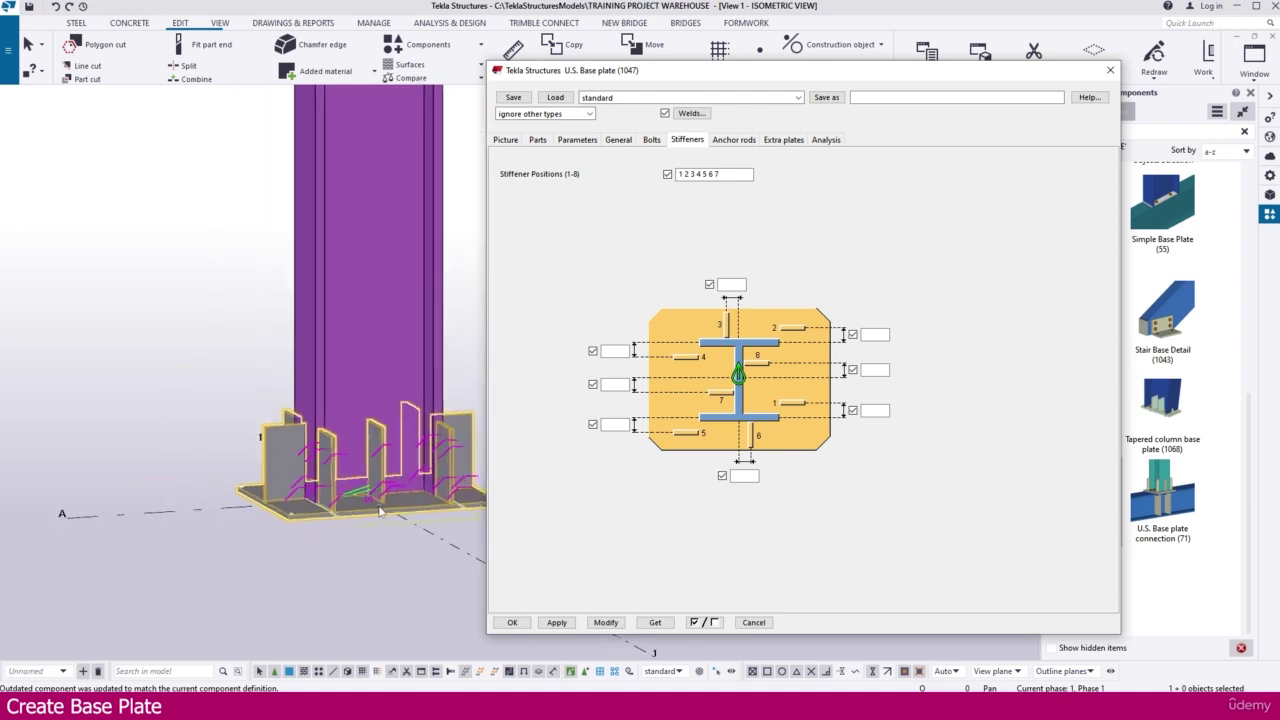
pyautogui.moveTo(200, 425); pyautogui.dragTo(223, 448, button='middle')
pyautogui.scroll(10, 157, 468)
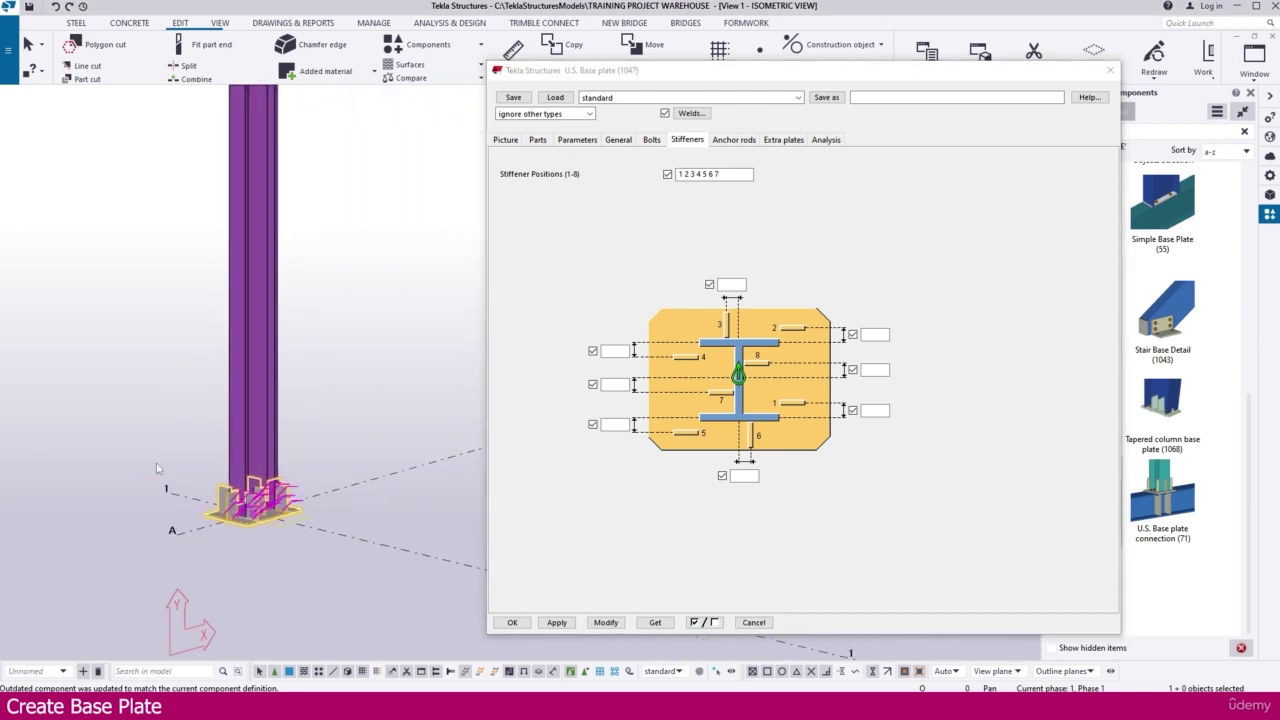
pyautogui.press('v')
pyautogui.click(238, 489)
pyautogui.keyDown('ctrl'); pyautogui.moveTo(187, 514); pyautogui.dragTo(453, 522, button='middle'); pyautogui.keyUp('ctrl')
pyautogui.scroll(8, 220, 510)
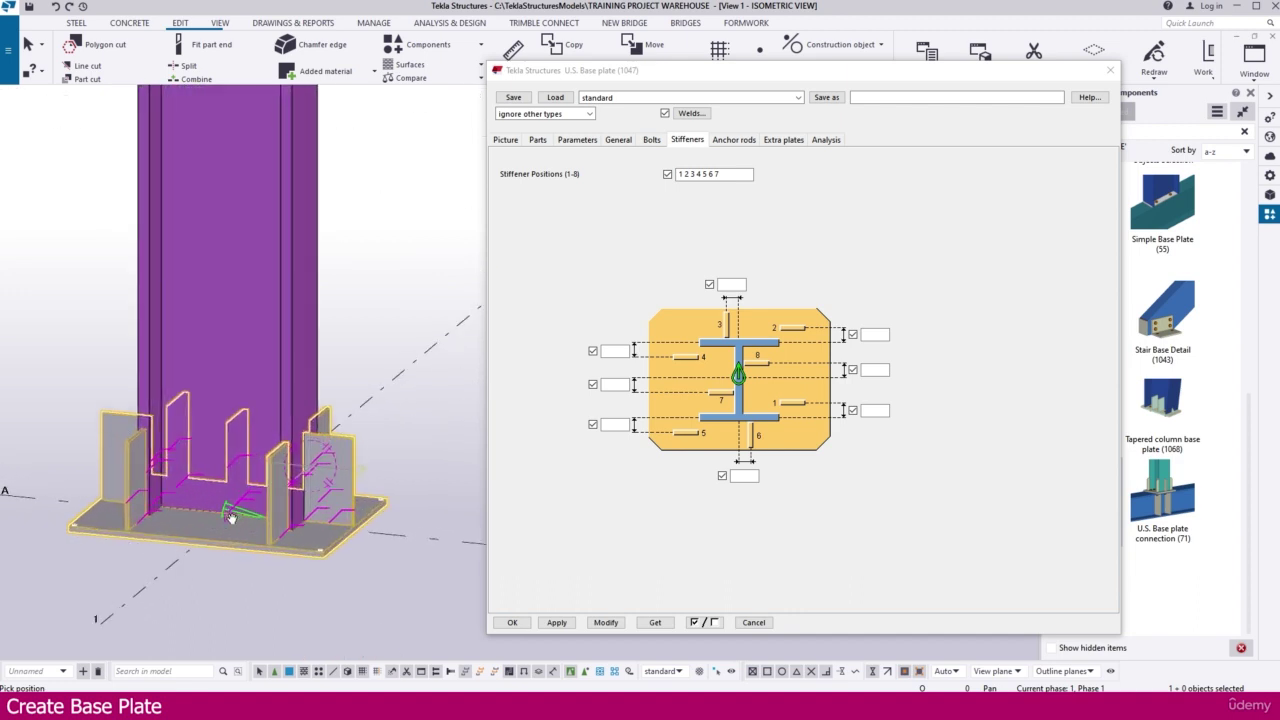
pyautogui.keyDown('ctrl'); pyautogui.moveTo(226, 513); pyautogui.dragTo(399, 473, button='middle'); pyautogui.keyUp('ctrl')
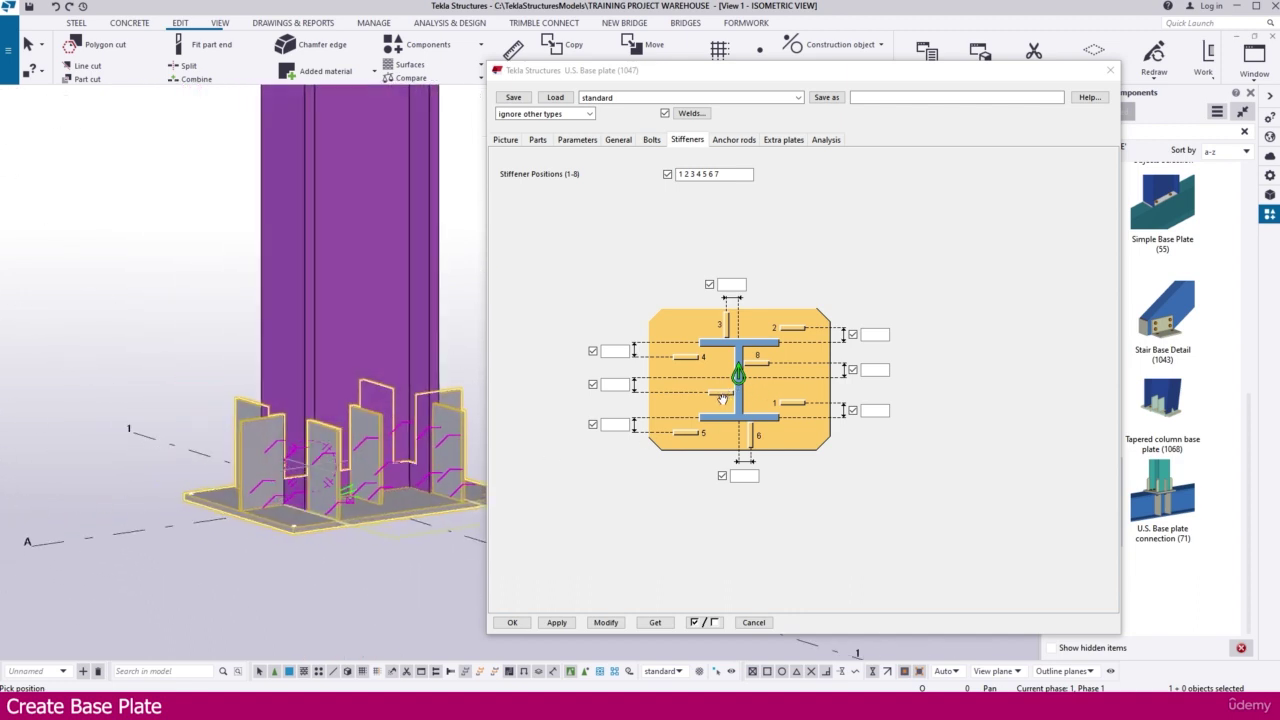
pyautogui.click(746, 174)
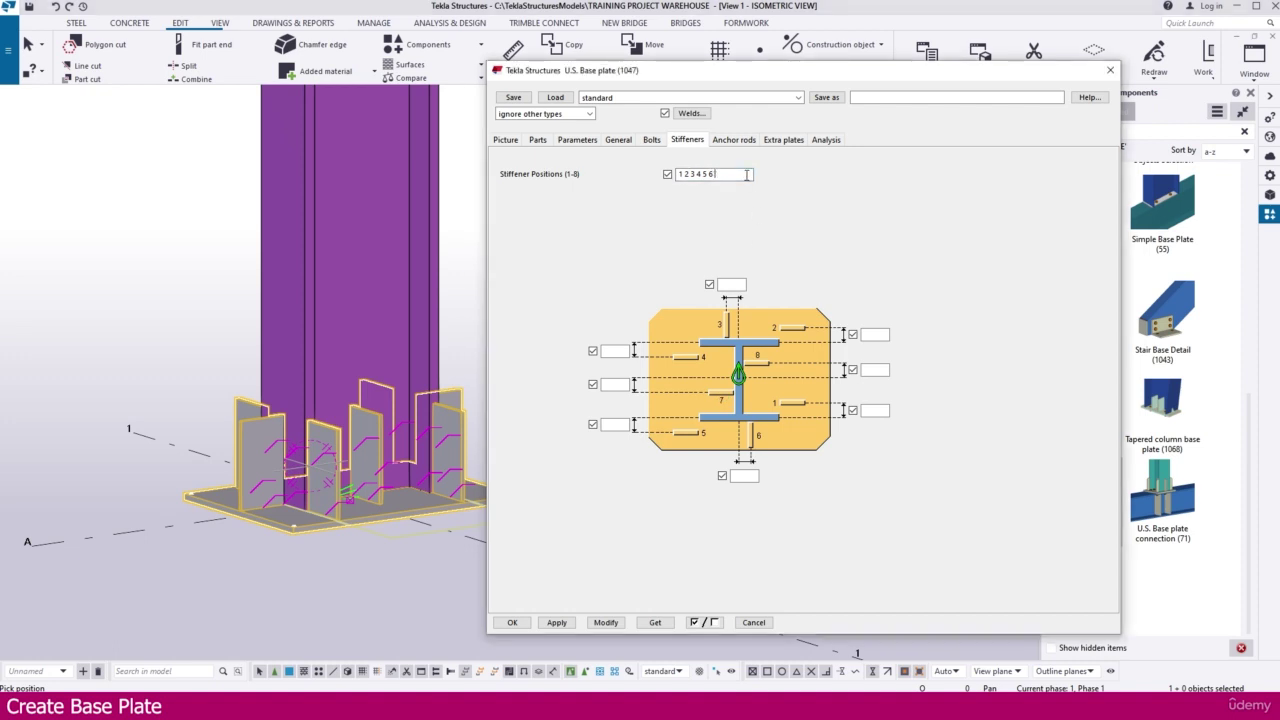
pyautogui.click(605, 622)
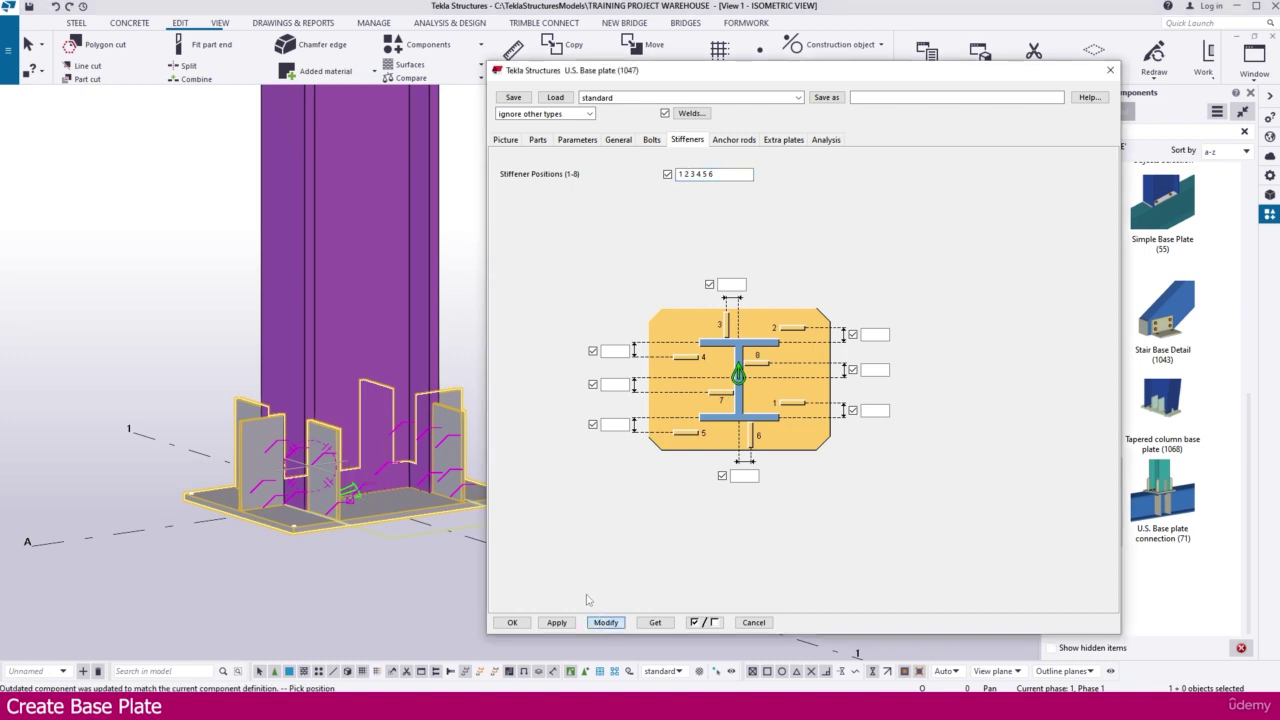
# Restore the stiffener positions to 1 2 3 4 5 6 7 8 and update the base plate in the model.
pyautogui.click(724, 175)
pyautogui.click(605, 622)
pyautogui.moveTo(456, 500); pyautogui.dragTo(338, 520, button='middle')
pyautogui.scroll(3, 350, 452)
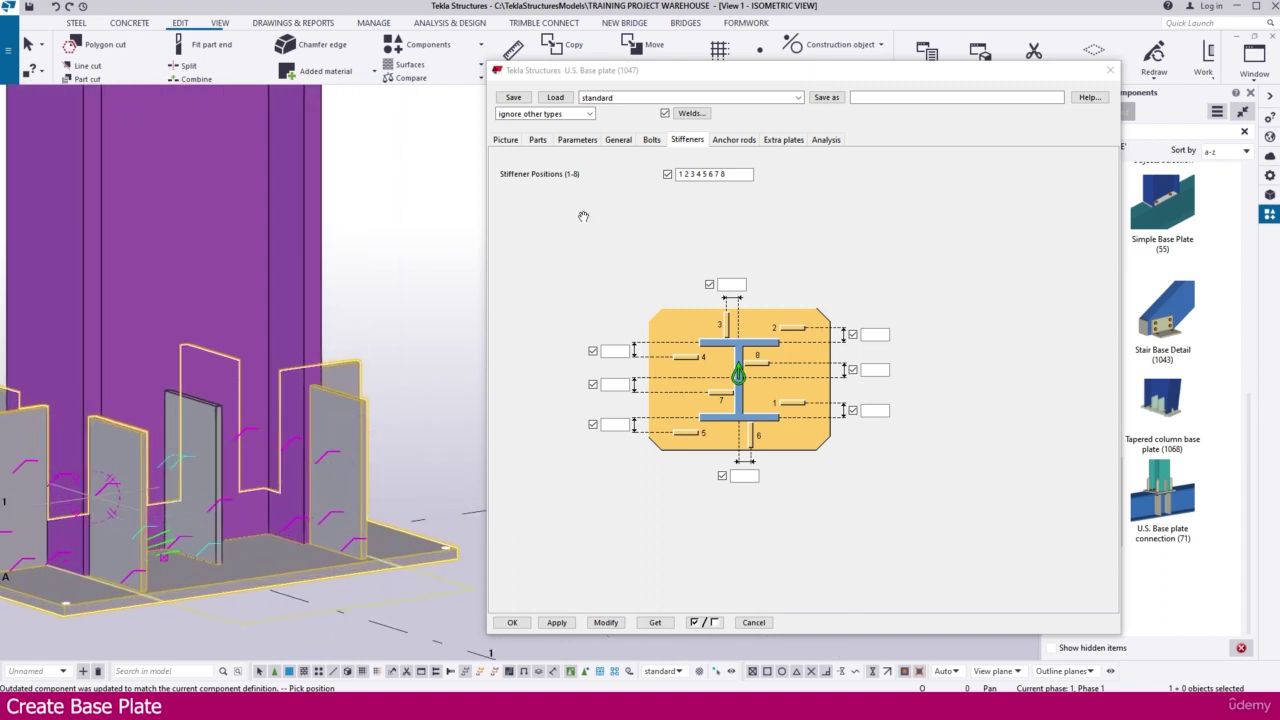
# Set the height of both stiffener groups to 300 mm and update the base plate in the model.
pyautogui.click(538, 140)
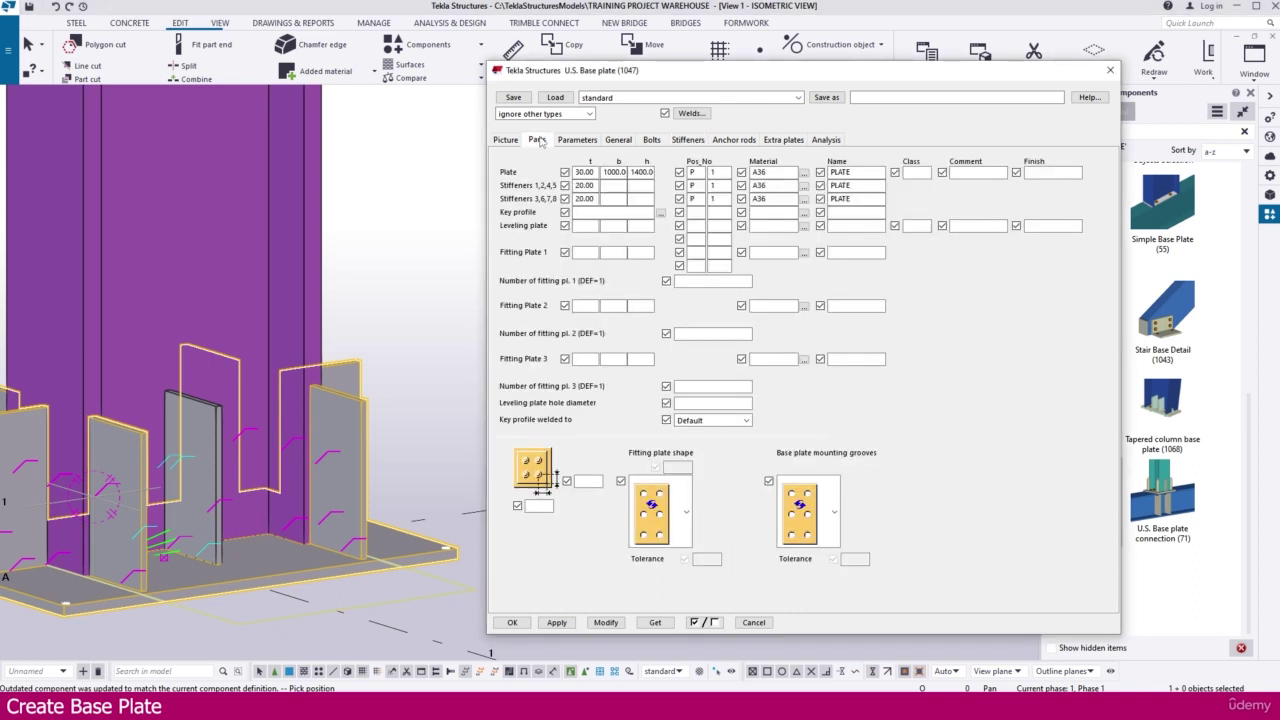
pyautogui.click(641, 185)
pyautogui.click(640, 199)
pyautogui.click(600, 620)
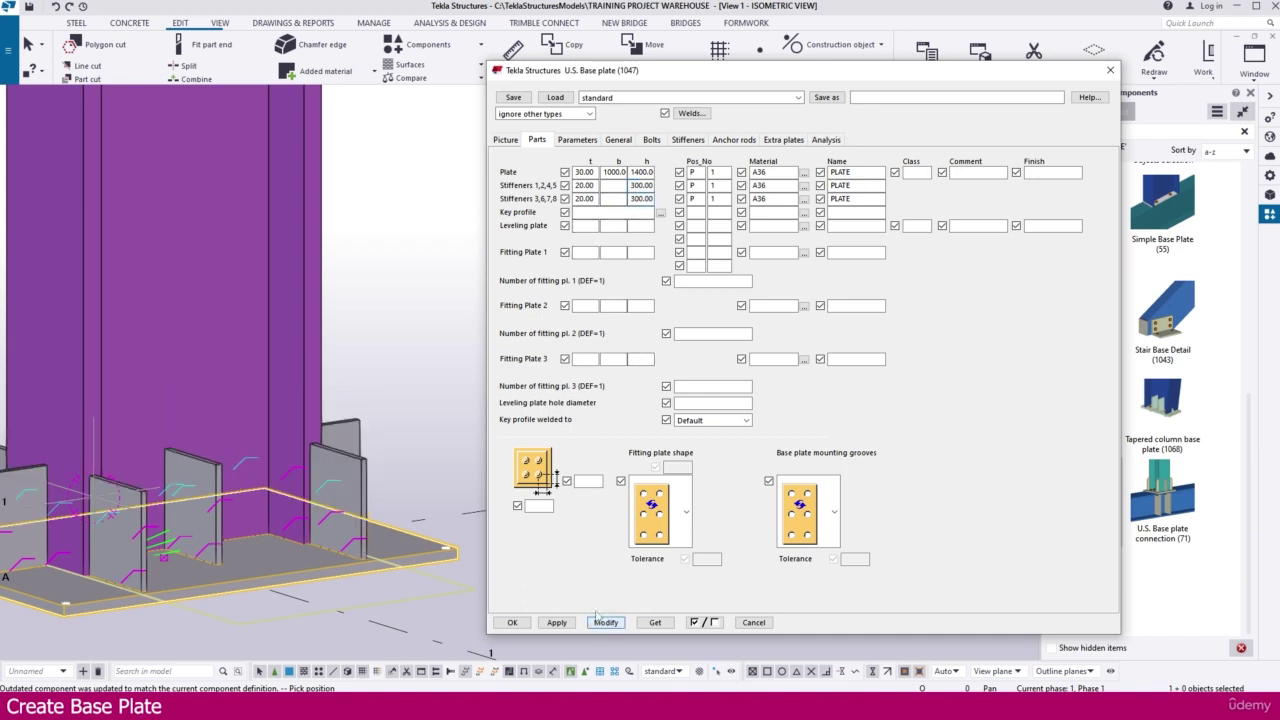
# Set the width of stiffeners 1, 2, 4, 5 to 301.50 mm and check the numbering in the stiffener position diagram.
pyautogui.moveTo(330, 484); pyautogui.dragTo(332, 467, button='middle')
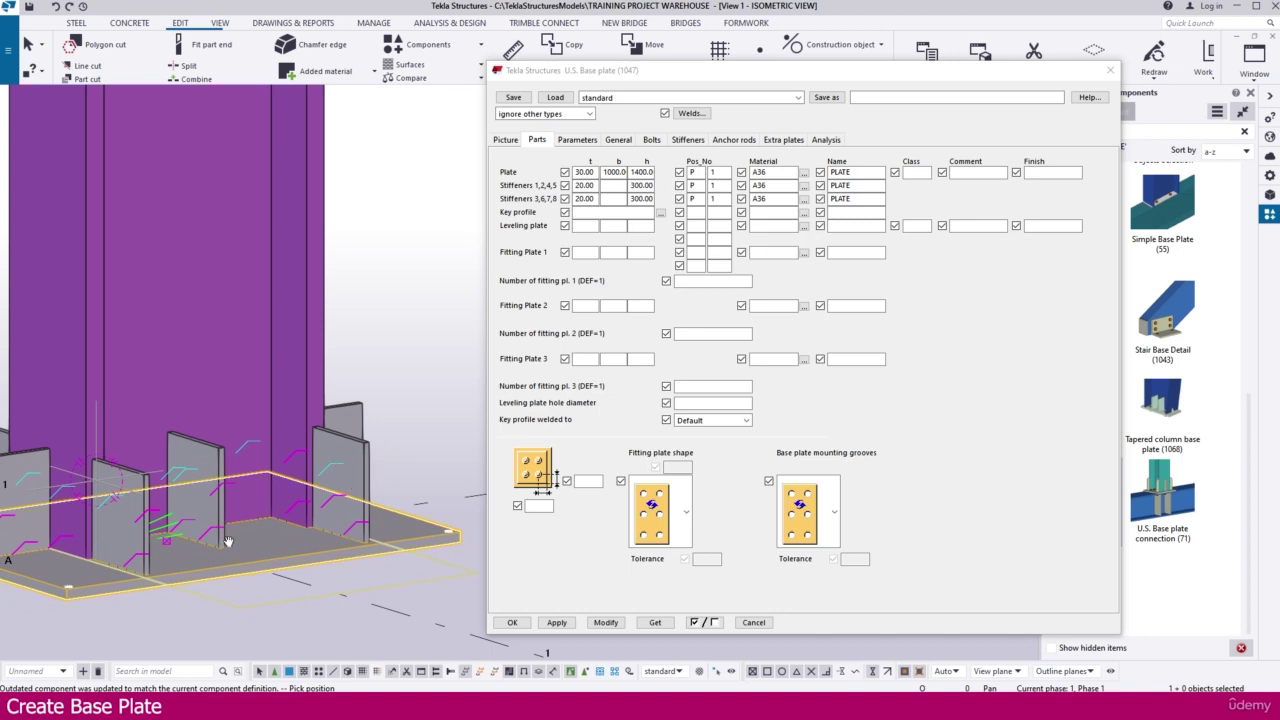
pyautogui.scroll(6, 228, 541)
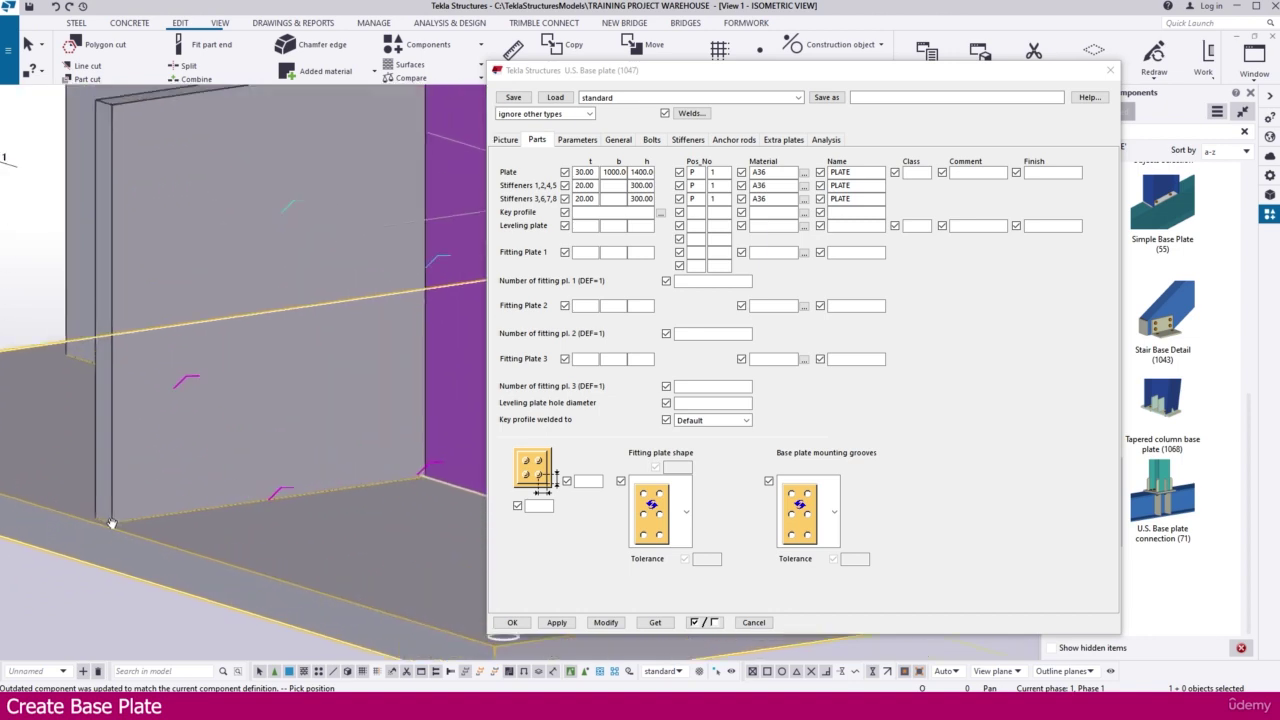
pyautogui.scroll(2, 111, 523)
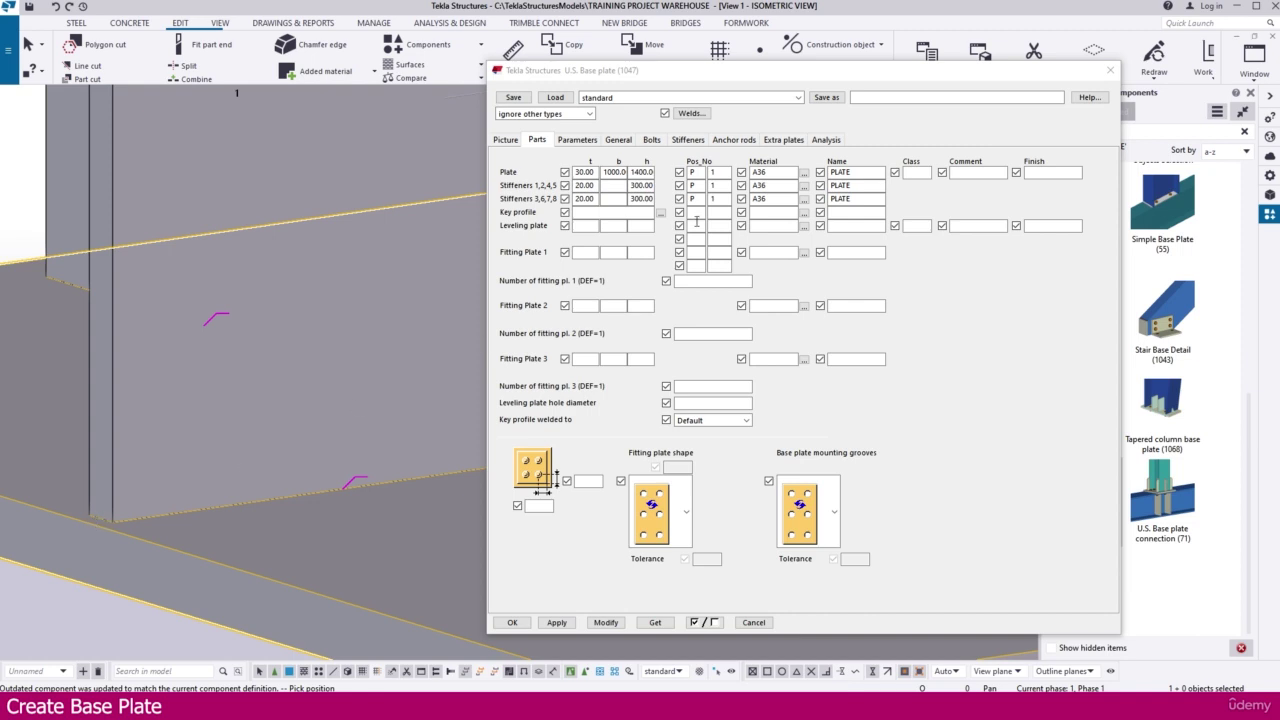
pyautogui.click(618, 186)
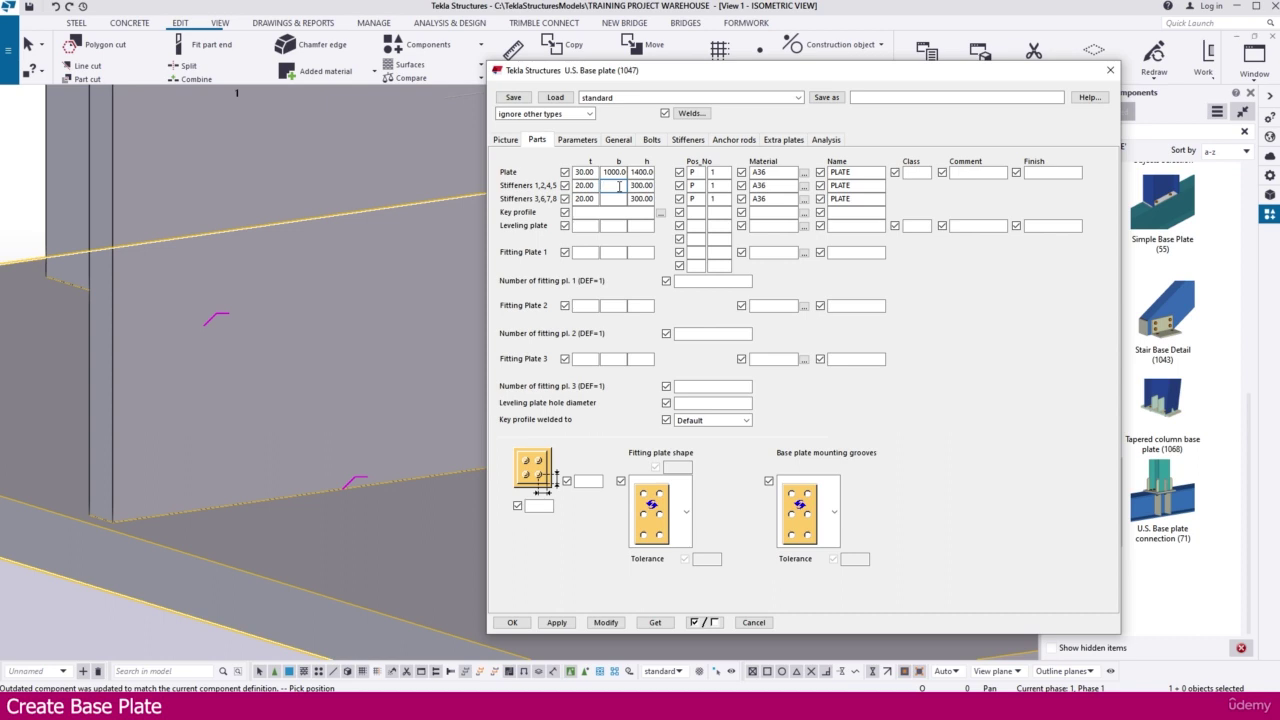
pyautogui.scroll(-2, 237, 384)
pyautogui.moveTo(378, 440); pyautogui.dragTo(336, 442, button='middle')
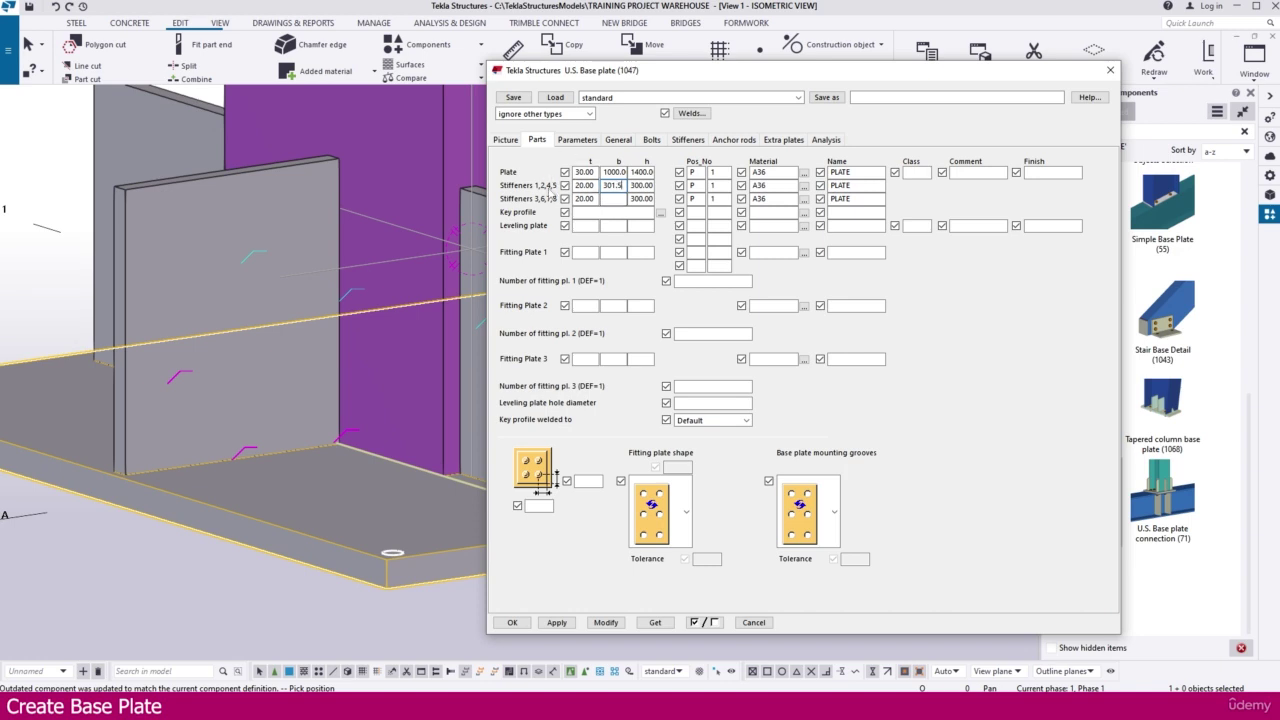
pyautogui.click(687, 140)
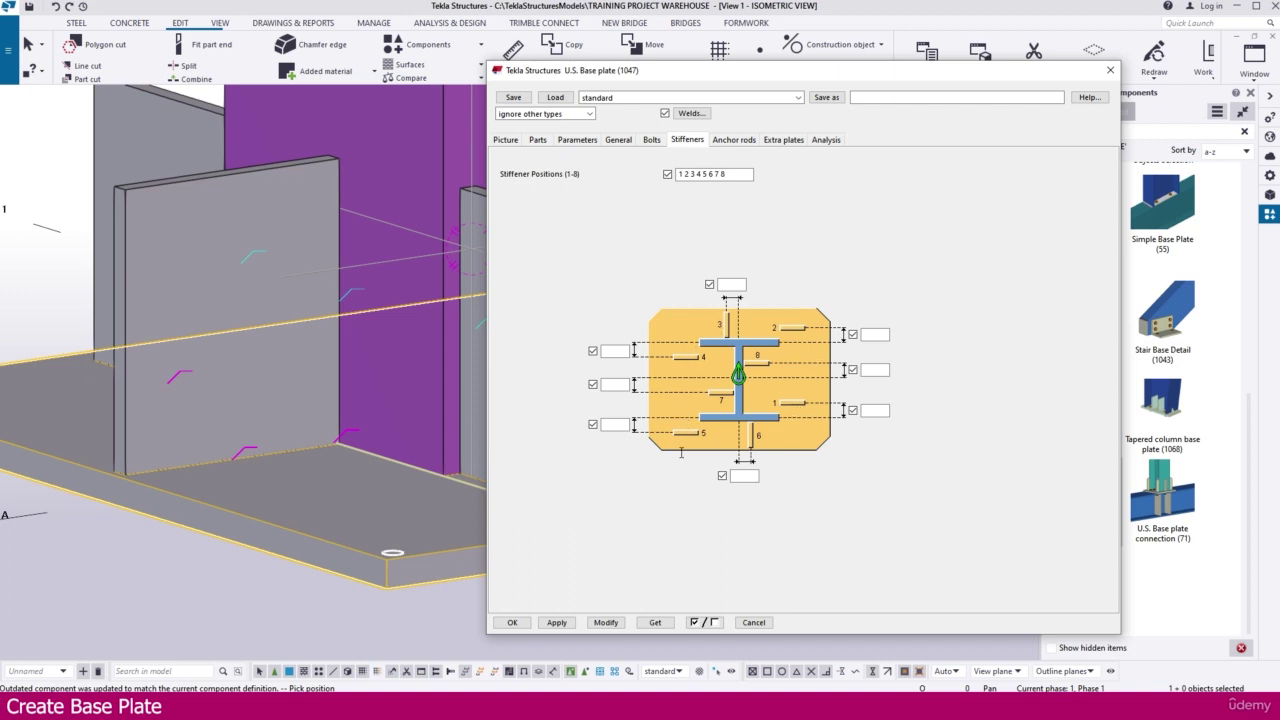
pyautogui.moveTo(243, 437); pyautogui.dragTo(160, 448, button='middle')
pyautogui.scroll(-3, 172, 447)
pyautogui.scroll(1, 300, 482)
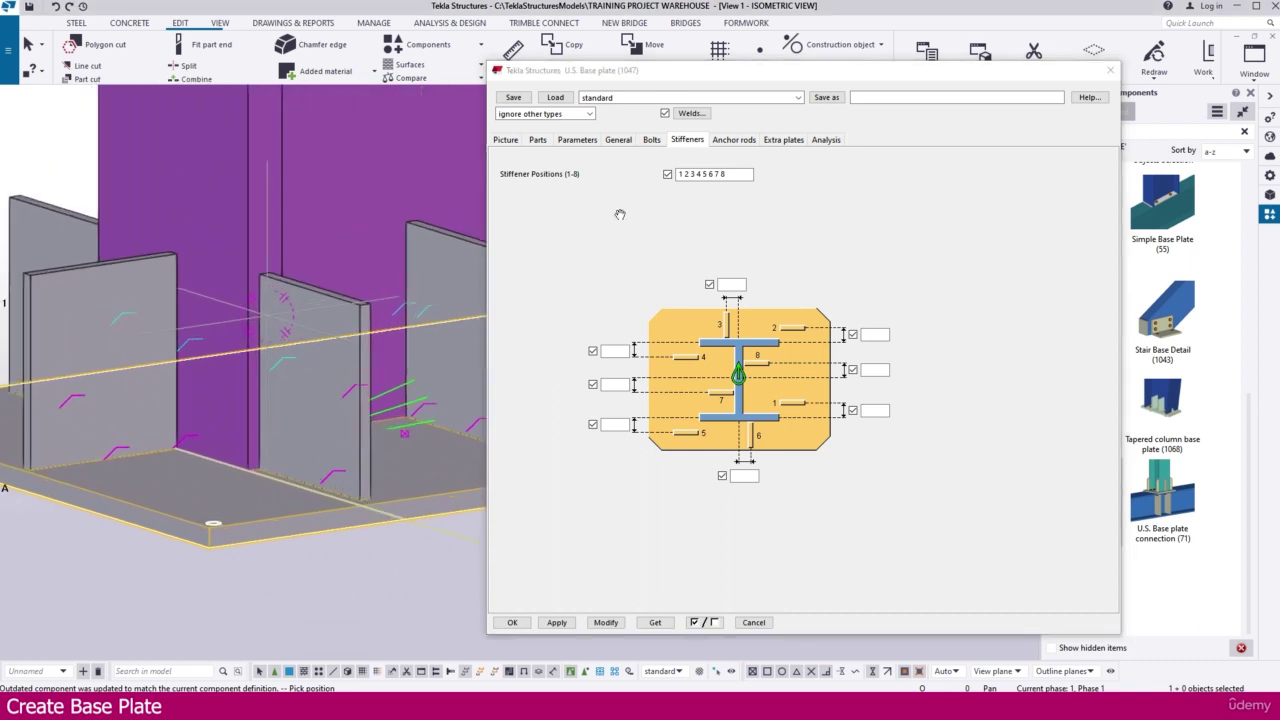
# Set the width of stiffeners 3, 6, 7, 8 to 277.50 mm and update the base plate in the model.
pyautogui.click(539, 141)
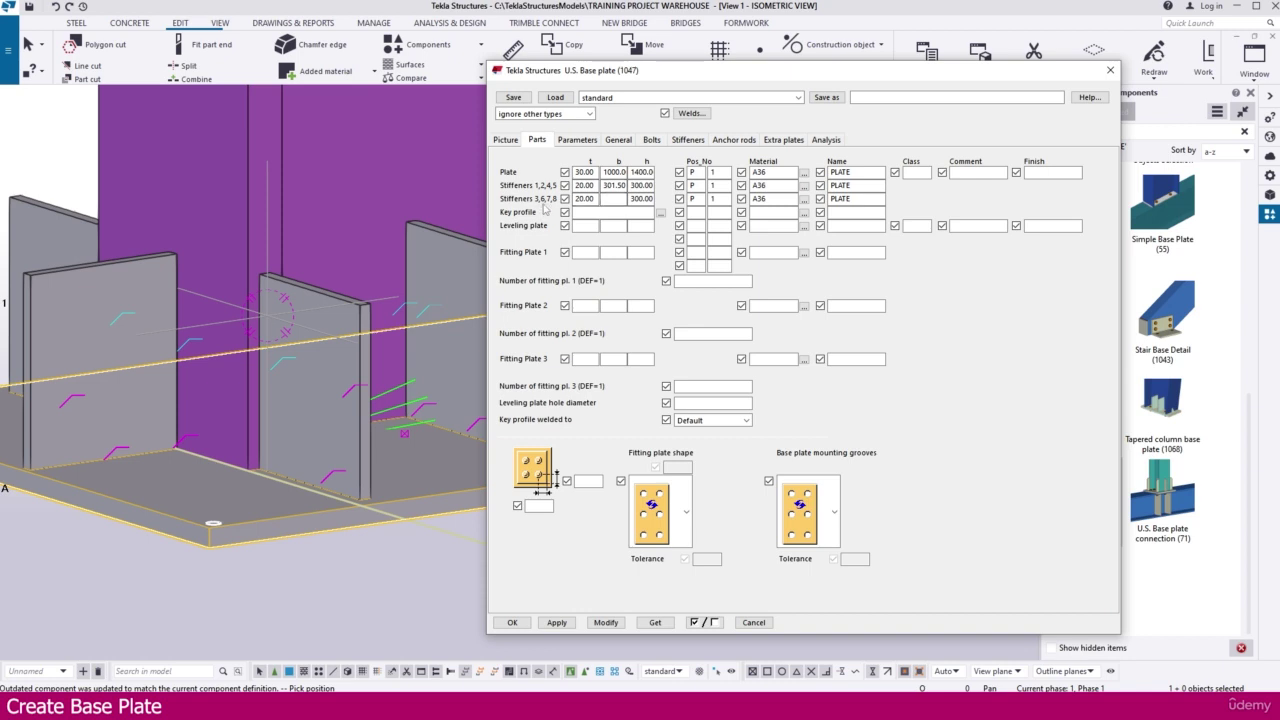
pyautogui.click(687, 140)
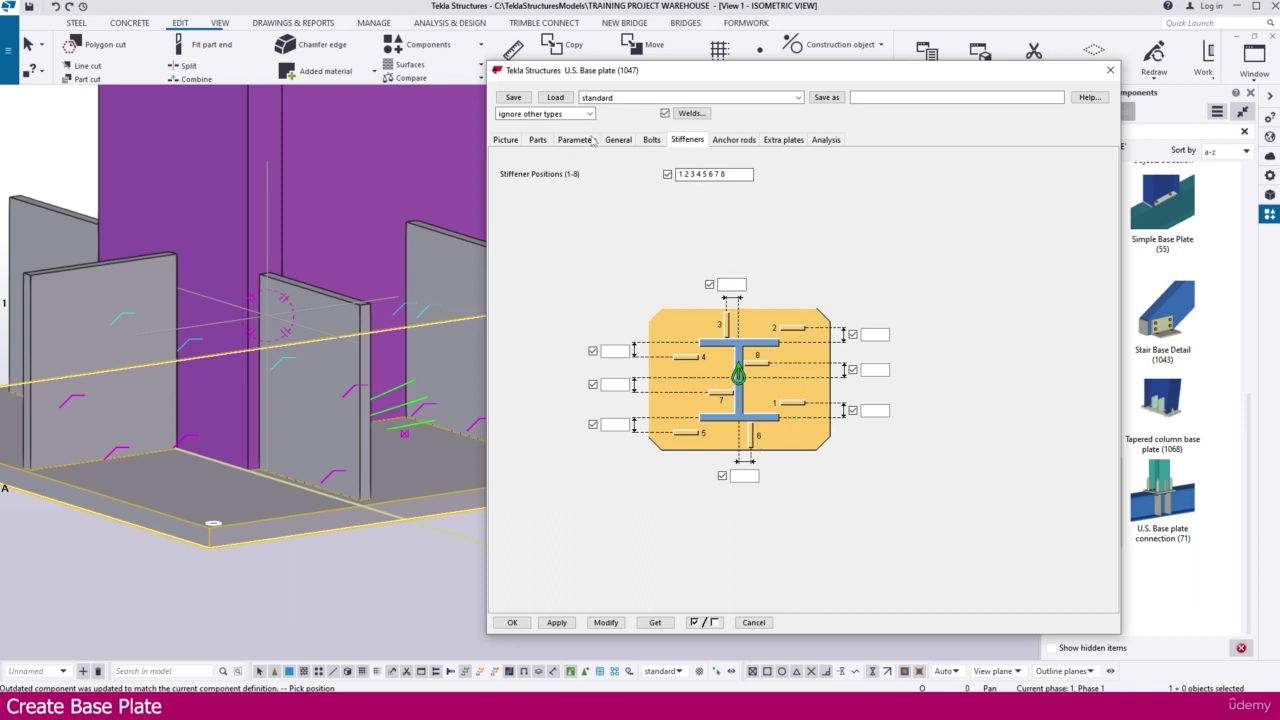
pyautogui.click(537, 140)
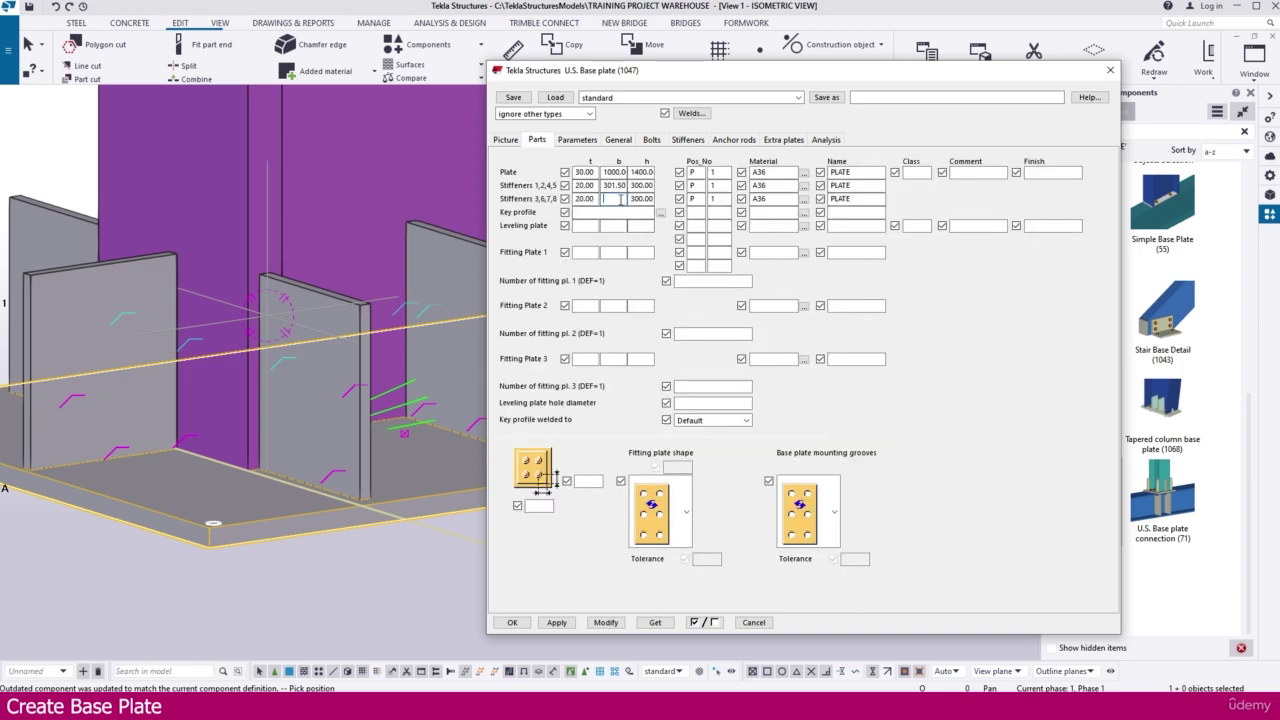
pyautogui.moveTo(108, 452); pyautogui.dragTo(195, 449, button='middle')
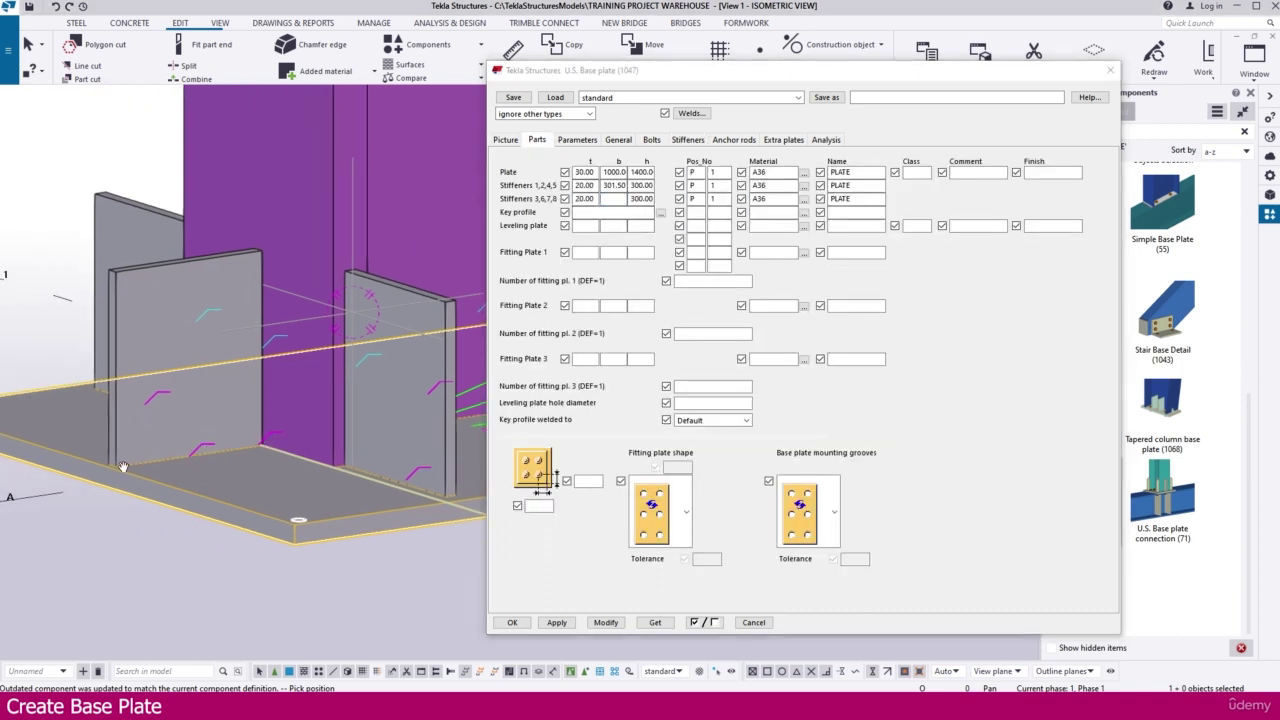
pyautogui.click(613, 199)
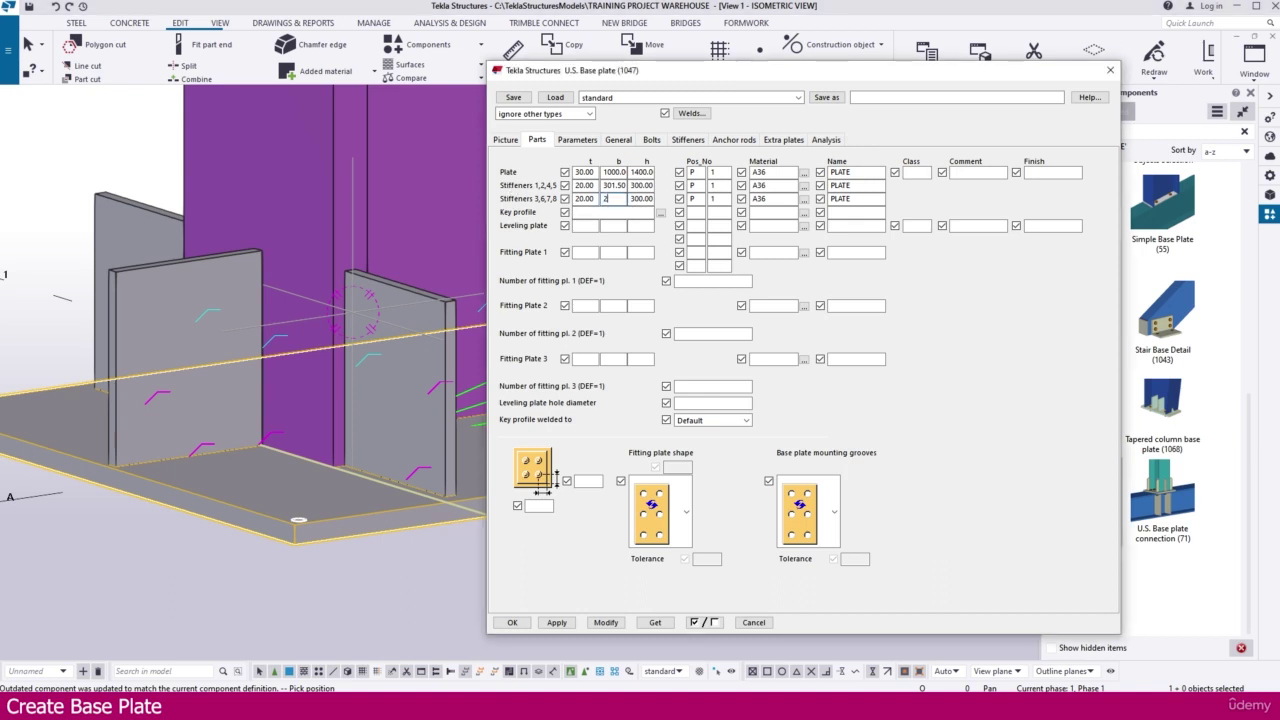
pyautogui.write('277.50')
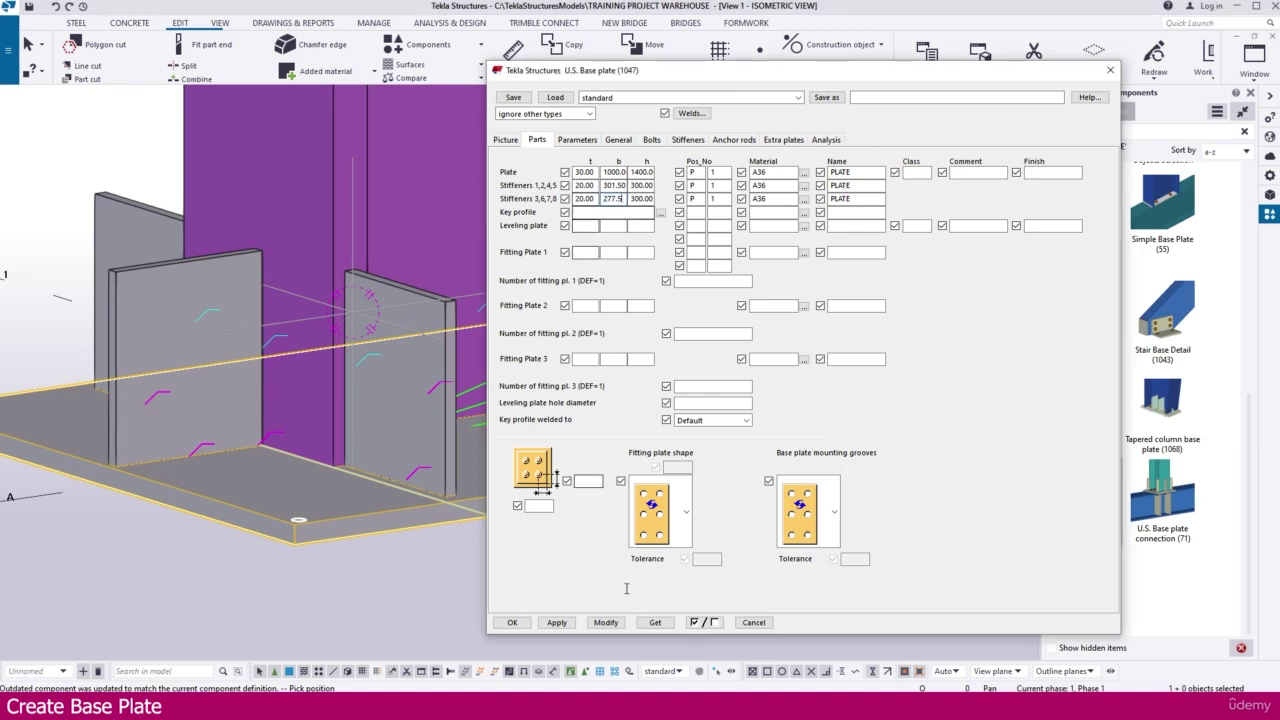
pyautogui.click(606, 622)
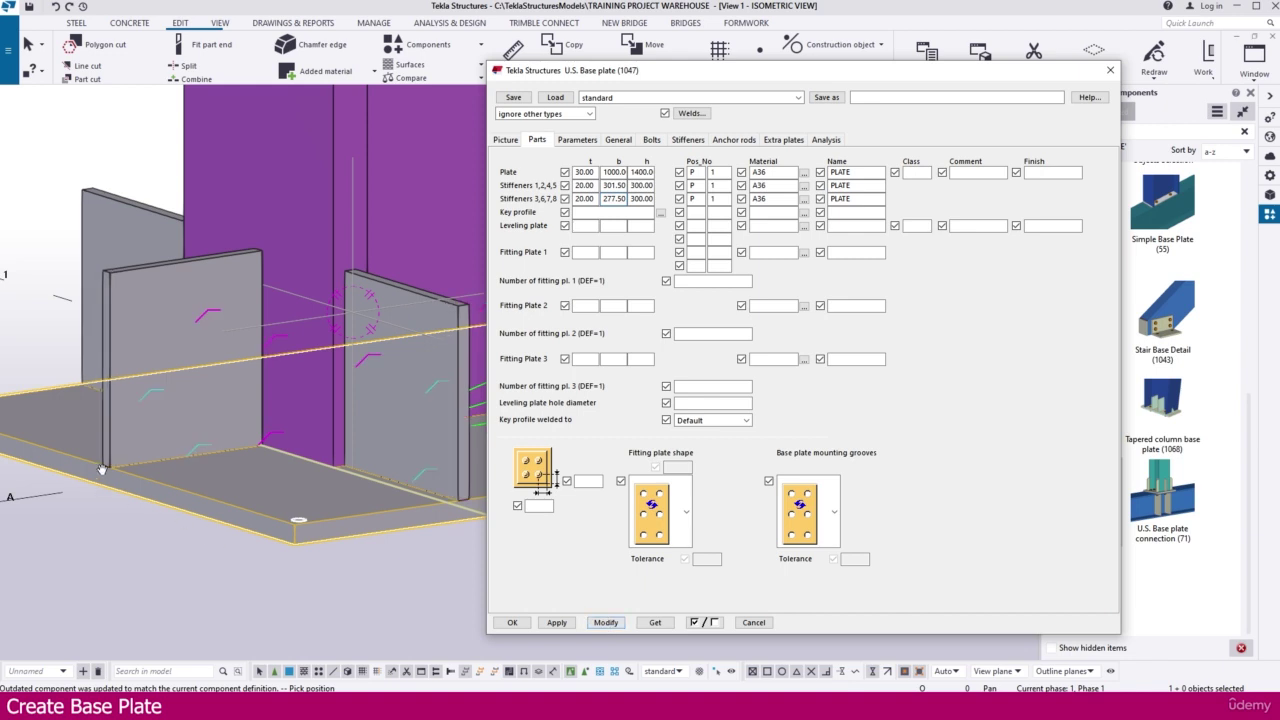
pyautogui.scroll(5, 144, 476)
pyautogui.scroll(-5, 352, 514)
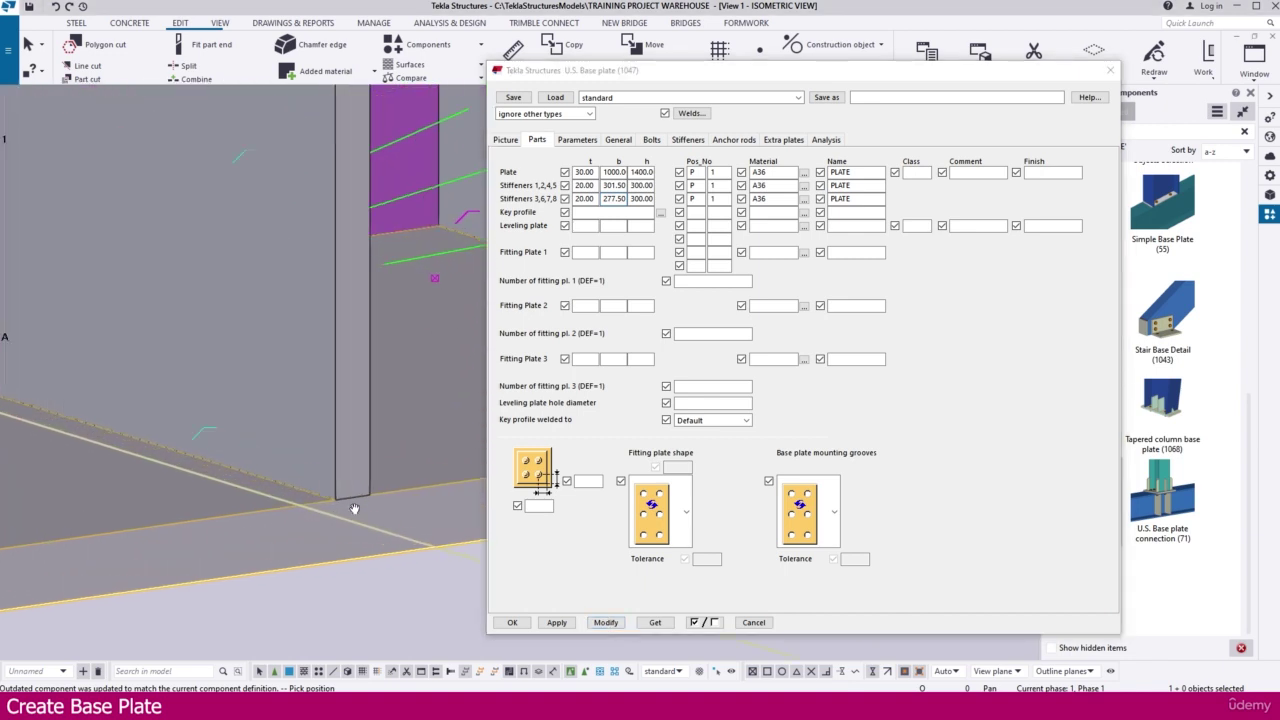
pyautogui.moveTo(337, 548); pyautogui.dragTo(278, 553, button='middle')
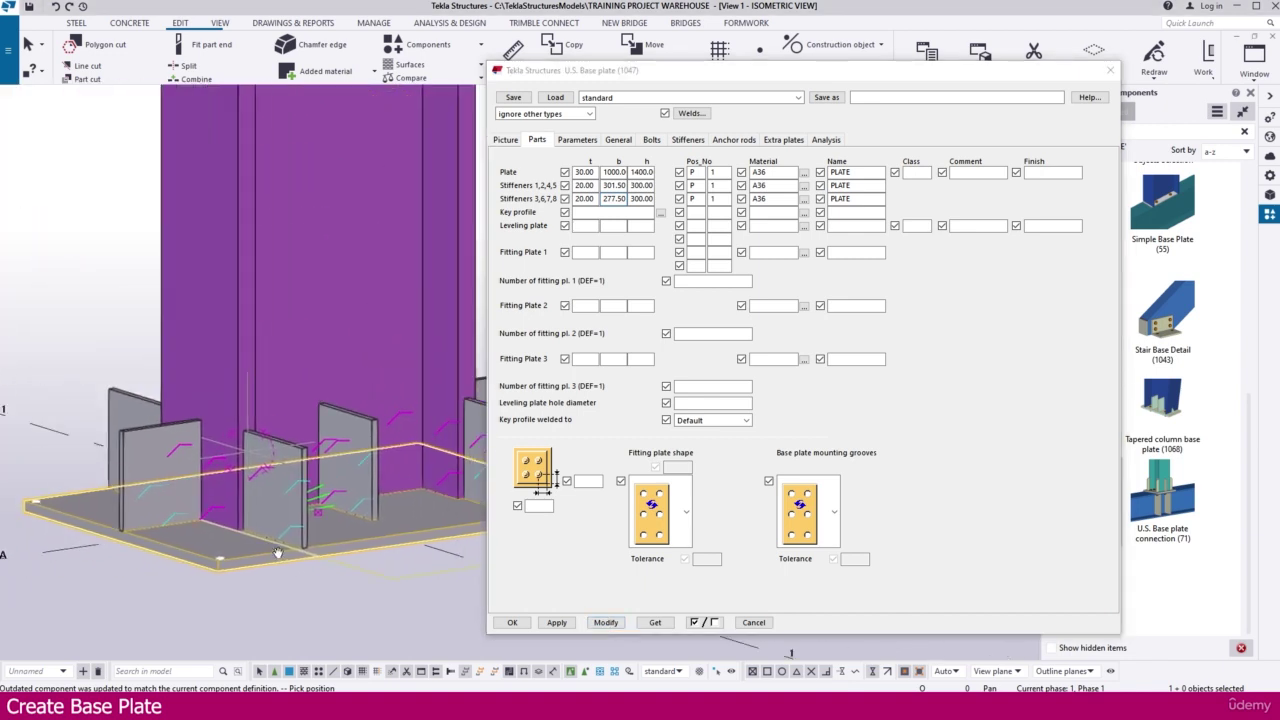
# Chamfer both stiffener groups with 200 by 250 mm upper corners and 20 by 20 mm lower corners, and update the base plate.
pyautogui.click(505, 140)
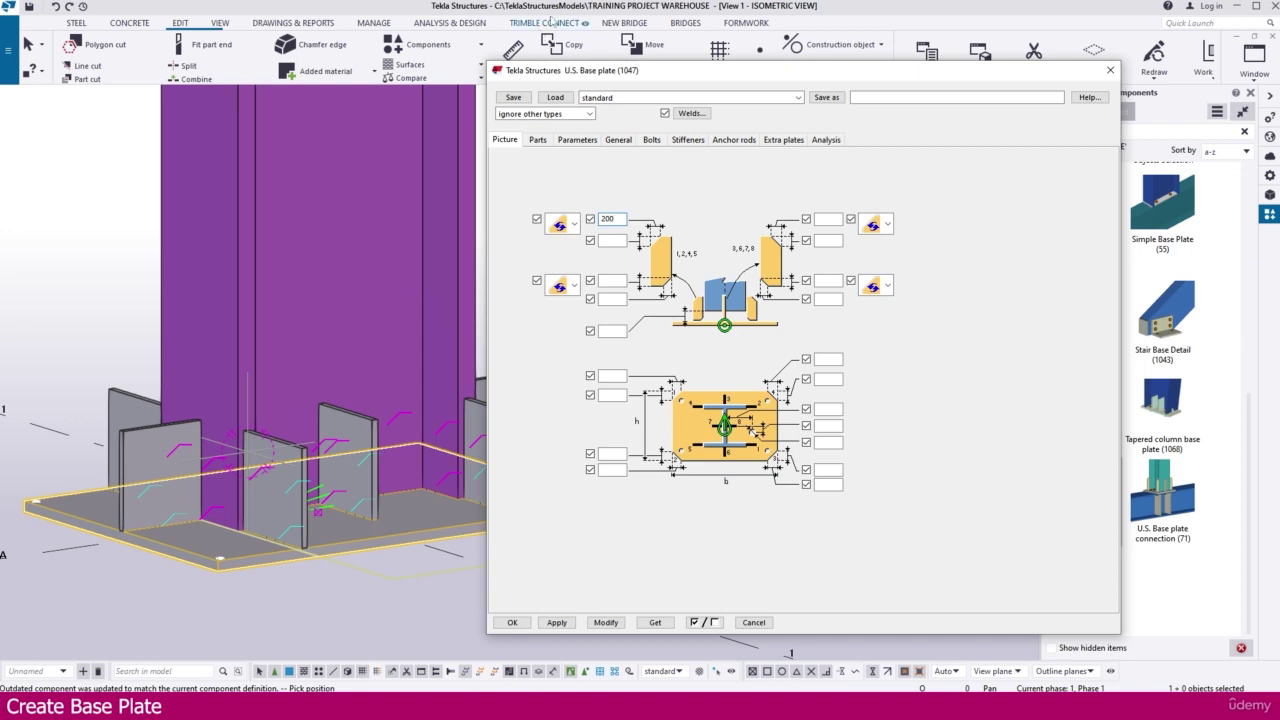
pyautogui.click(613, 238)
pyautogui.click(838, 221)
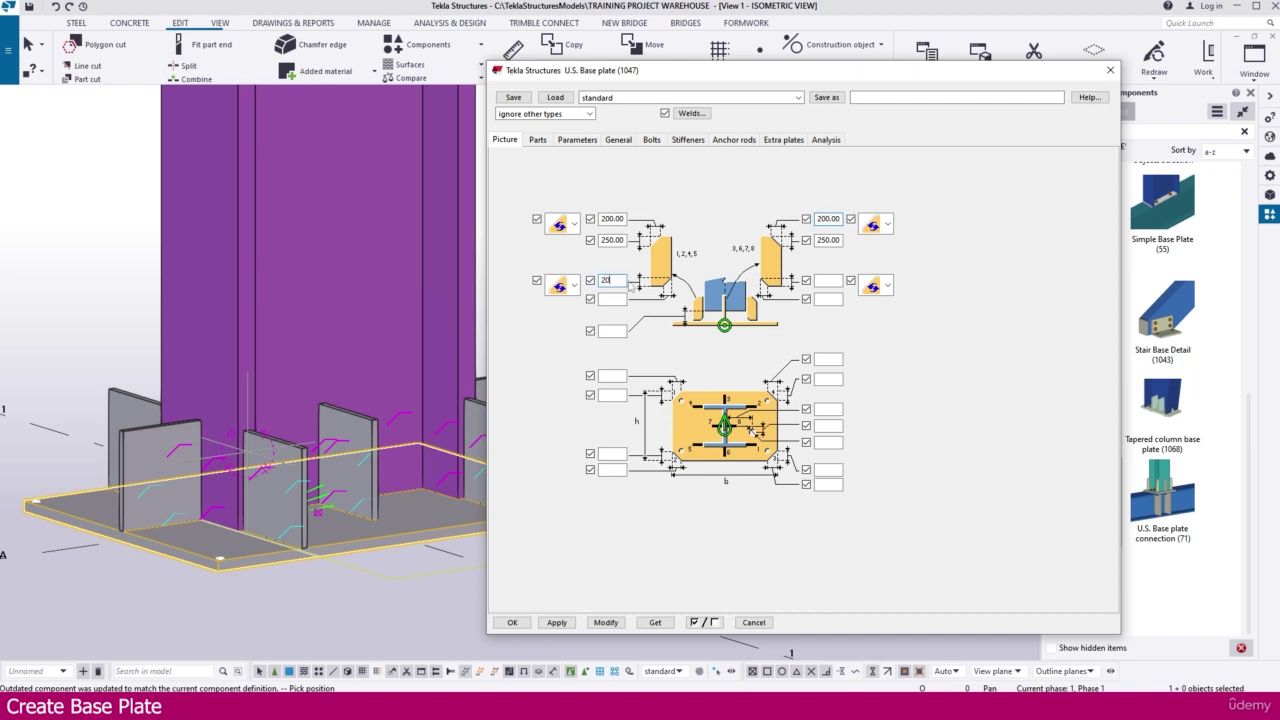
pyautogui.click(614, 301)
pyautogui.click(835, 298)
pyautogui.click(605, 622)
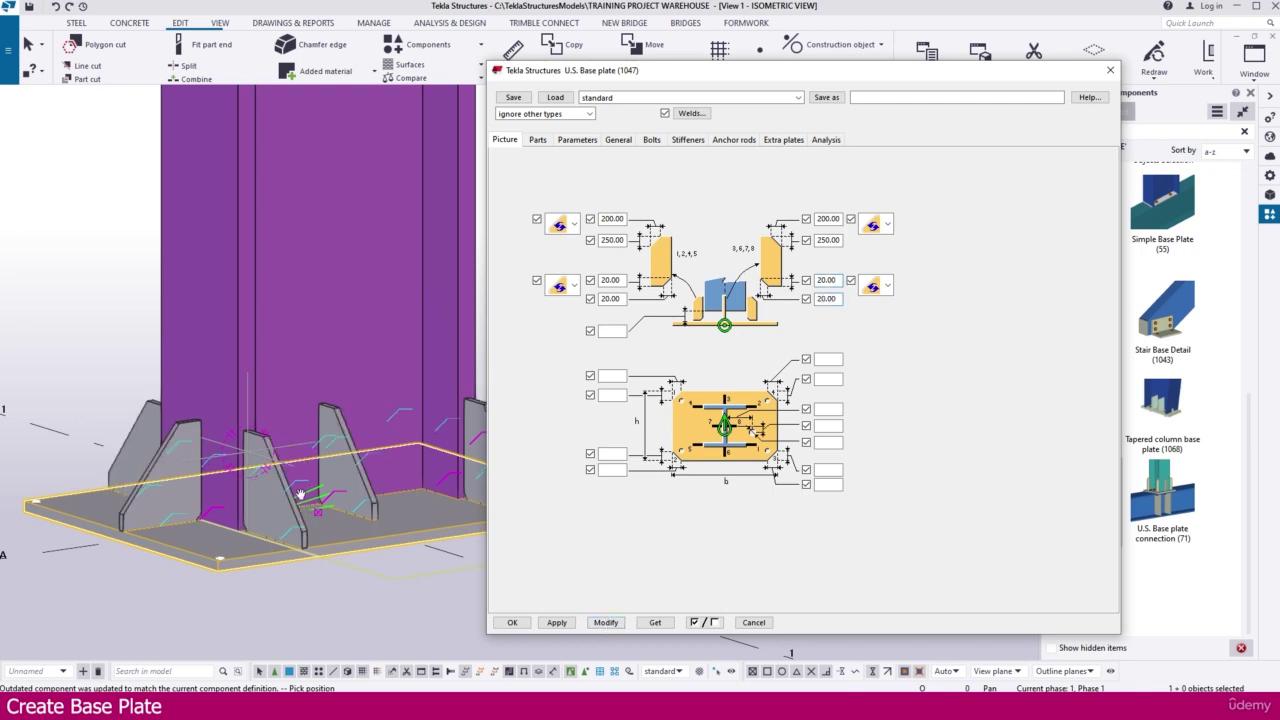
pyautogui.moveTo(300, 493); pyautogui.dragTo(251, 472, button='middle')
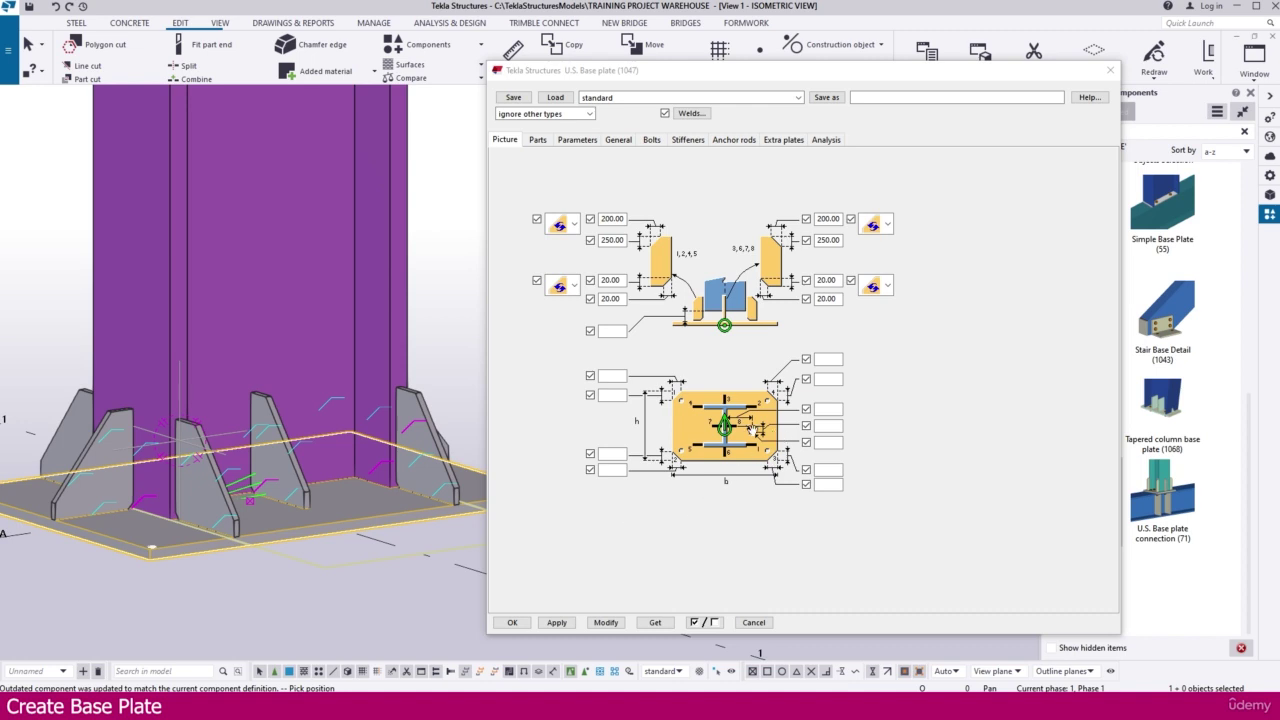
# Set the diameter of the inner hole in the base plate diagram to 25 mm and update the base plate in the model.
pyautogui.click(828, 442)
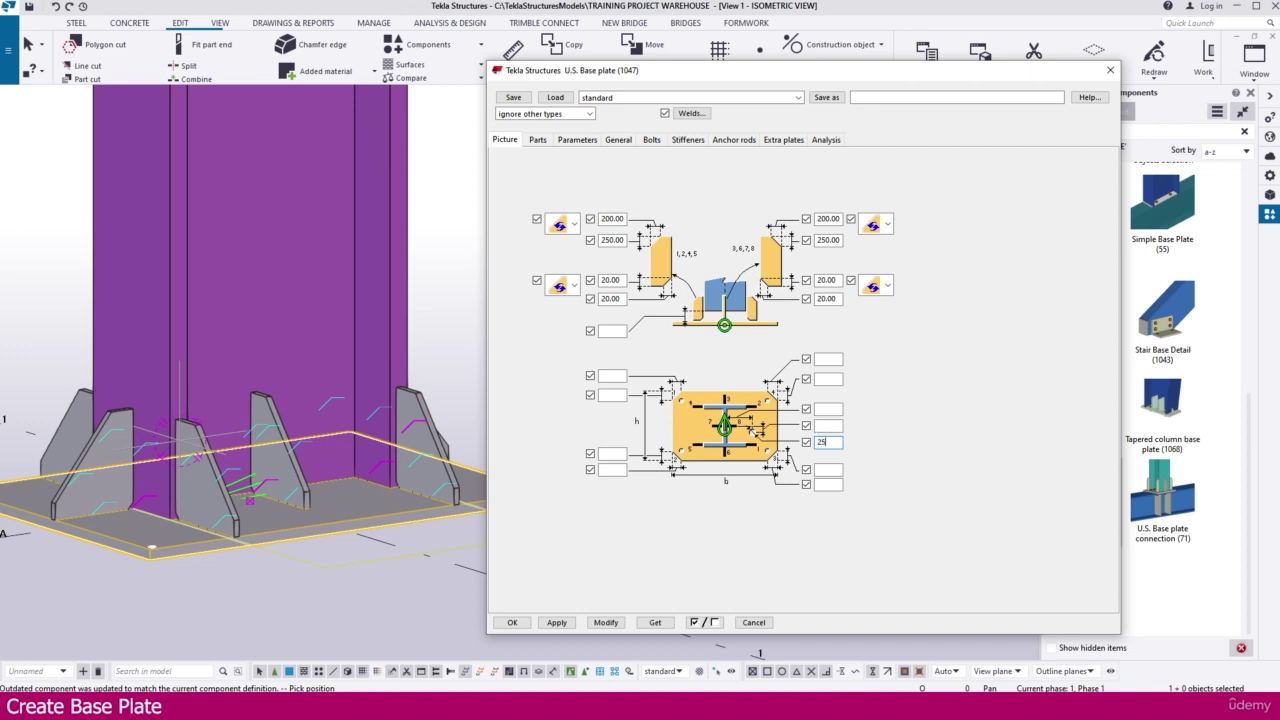
pyautogui.write('25')
pyautogui.click(605, 622)
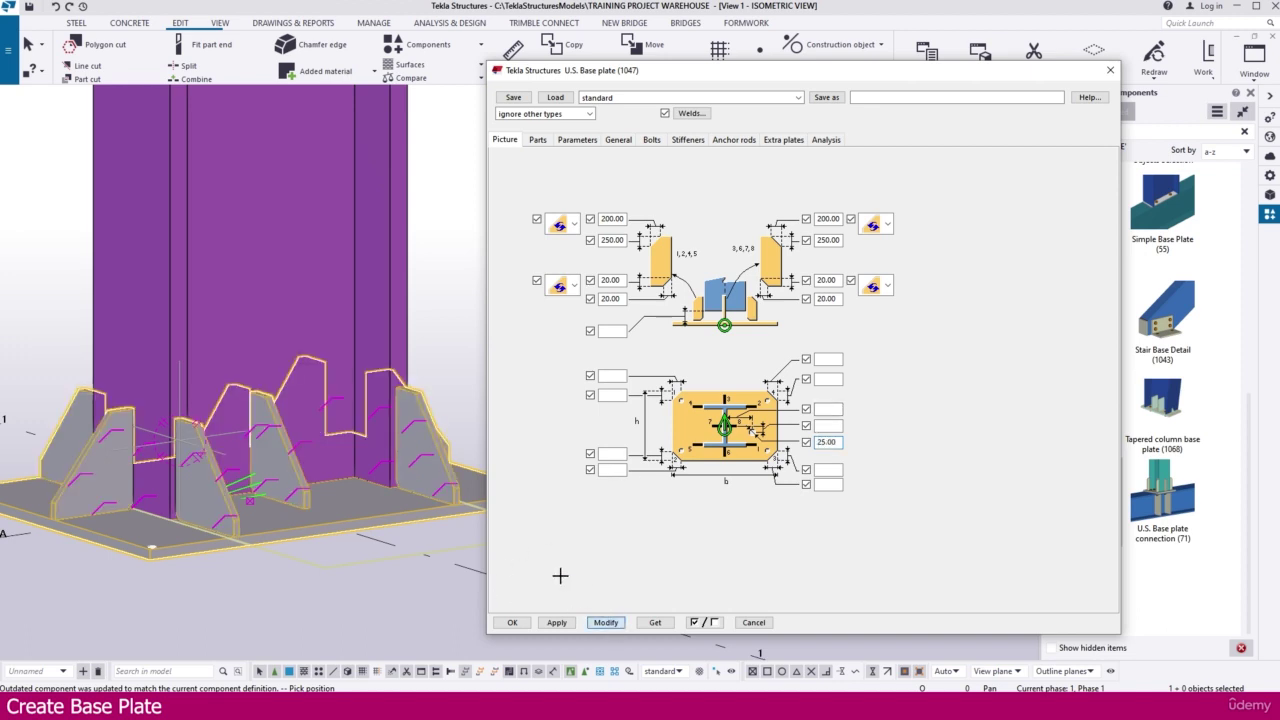
pyautogui.scroll(-3, 414, 470)
pyautogui.keyDown('ctrl'); pyautogui.moveTo(294, 434); pyautogui.dragTo(394, 458, button='middle'); pyautogui.keyUp('ctrl')
pyautogui.scroll(2, 260, 509)
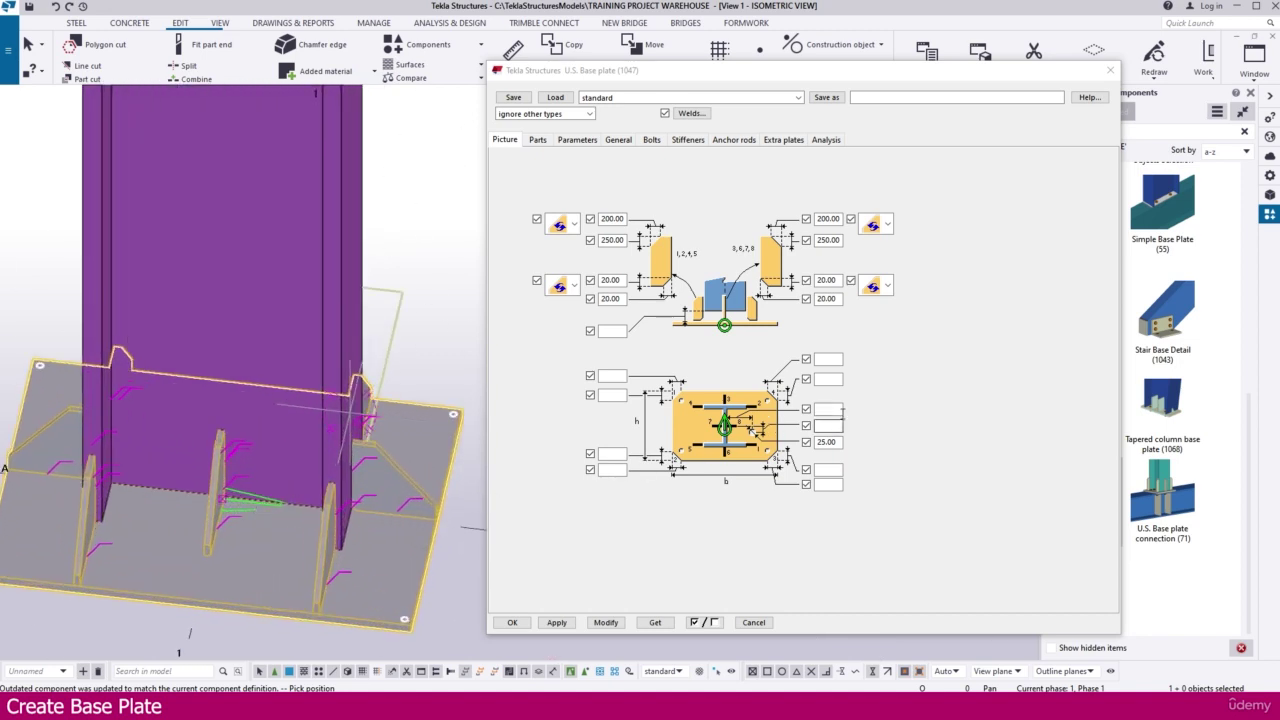
# Set the inner hole's vertical offset to 50 mm, update the base plate in the model and clear the selection.
pyautogui.click(838, 425)
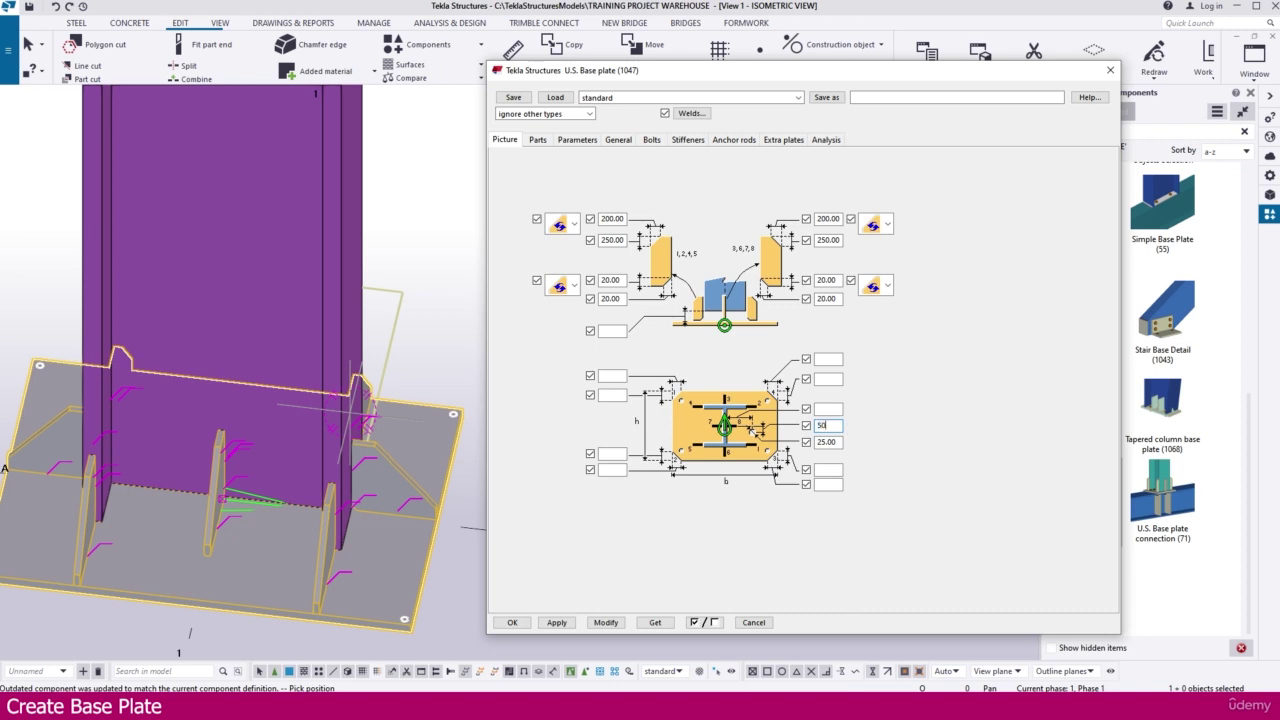
pyautogui.click(612, 620)
pyautogui.click(607, 623)
pyautogui.keyDown('ctrl'); pyautogui.moveTo(304, 476); pyautogui.dragTo(192, 426, button='middle'); pyautogui.keyUp('ctrl')
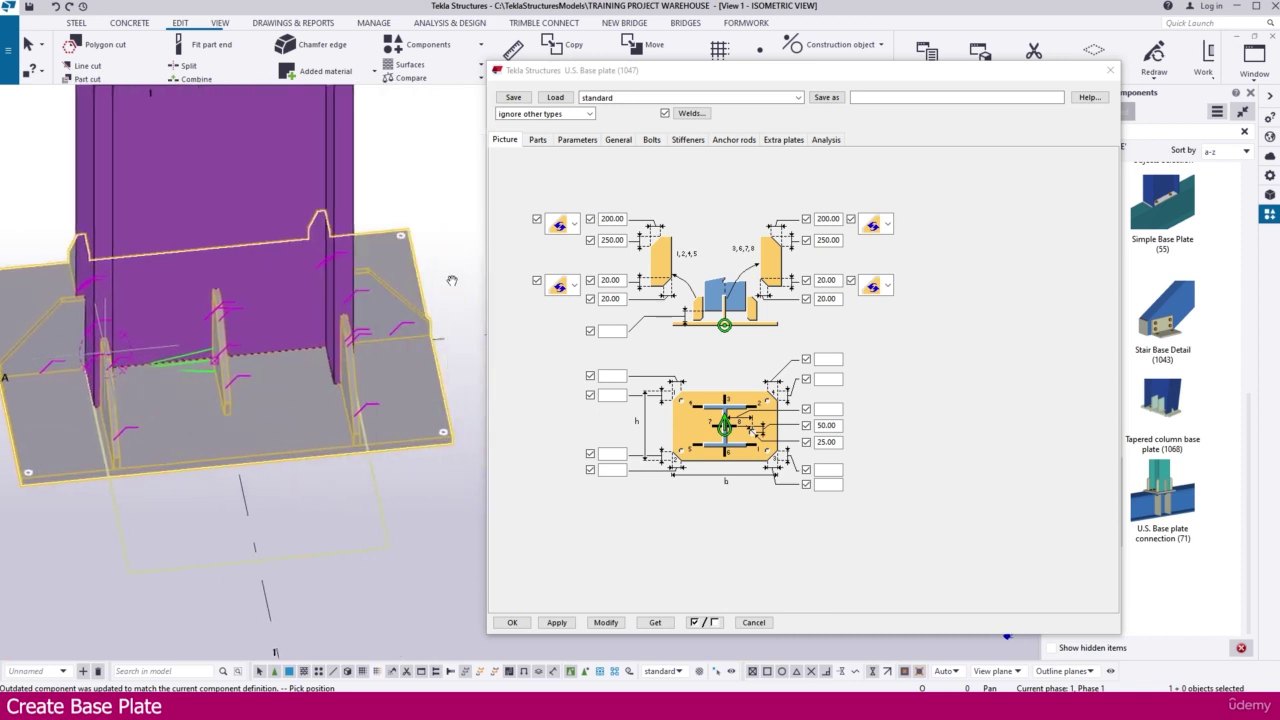
pyautogui.moveTo(452, 280); pyautogui.dragTo(380, 298, button='middle')
pyautogui.rightClick(382, 281)
pyautogui.click(410, 256)
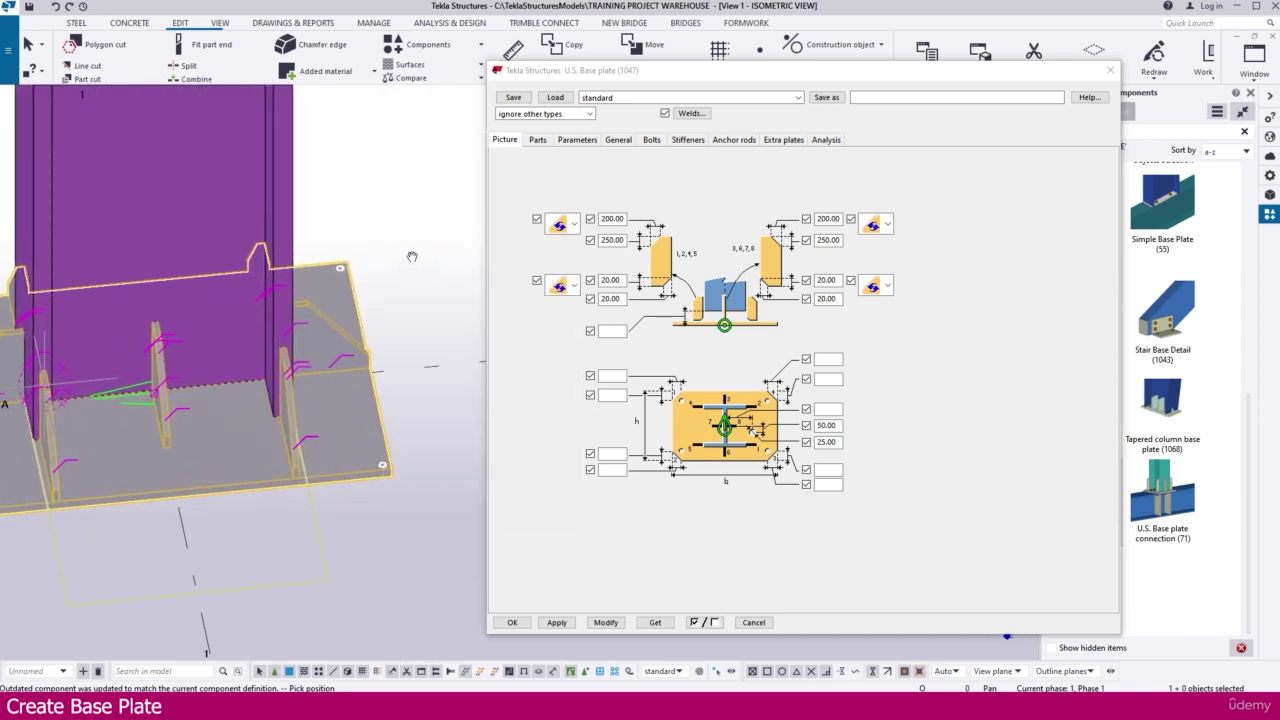
pyautogui.rightClick(412, 256)
pyautogui.click(444, 265)
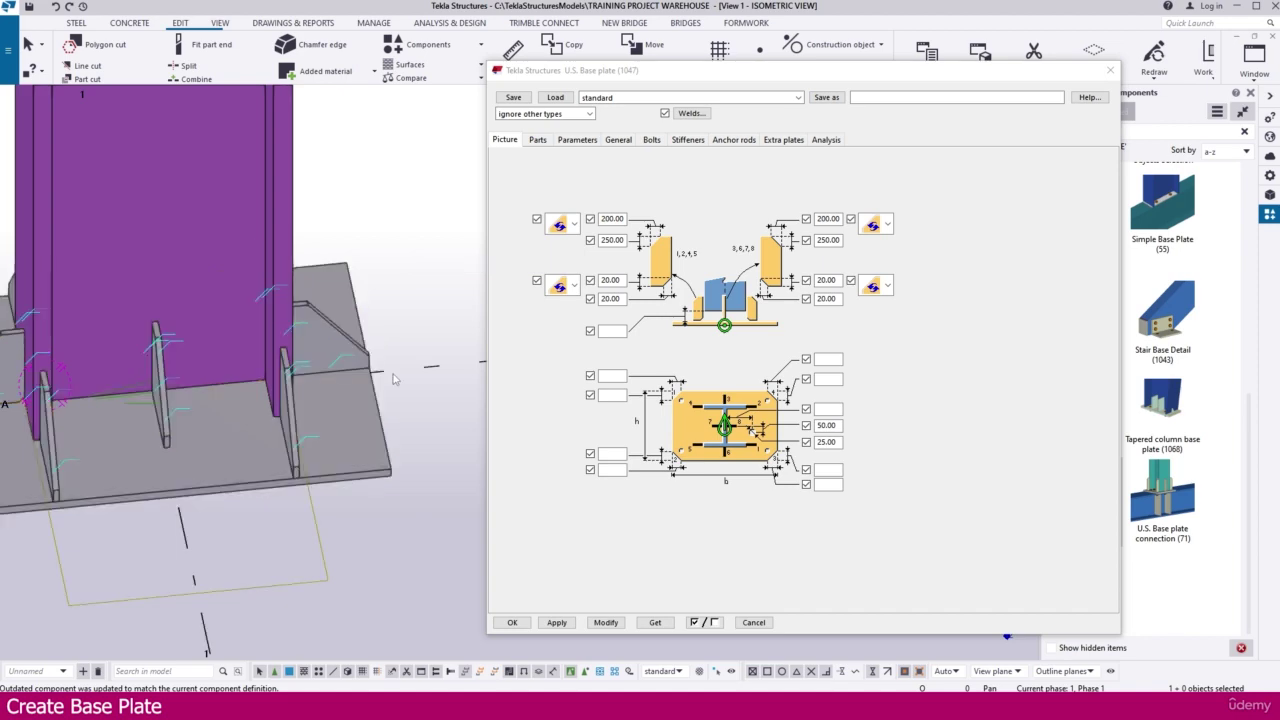
# Show holes with Exact representation both in the model and in components for the isometric view, and inspect the base plate.
pyautogui.doubleClick(393, 379)
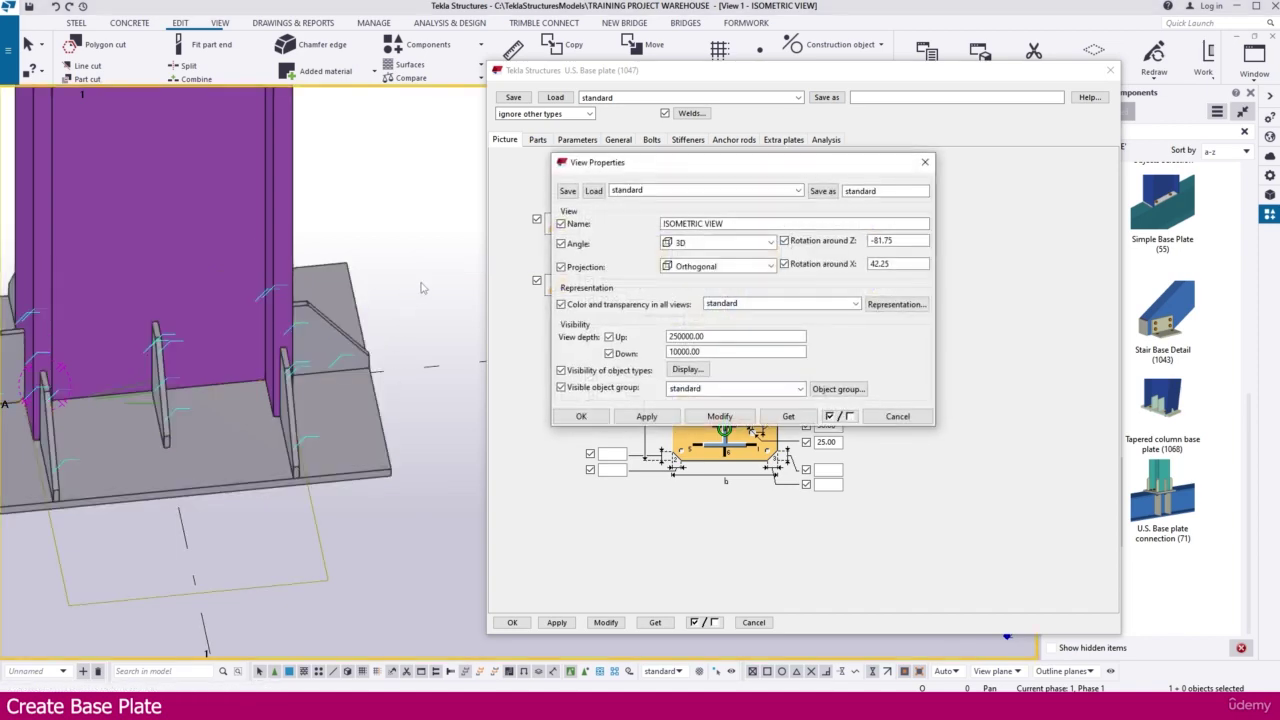
pyautogui.click(688, 369)
pyautogui.click(600, 262)
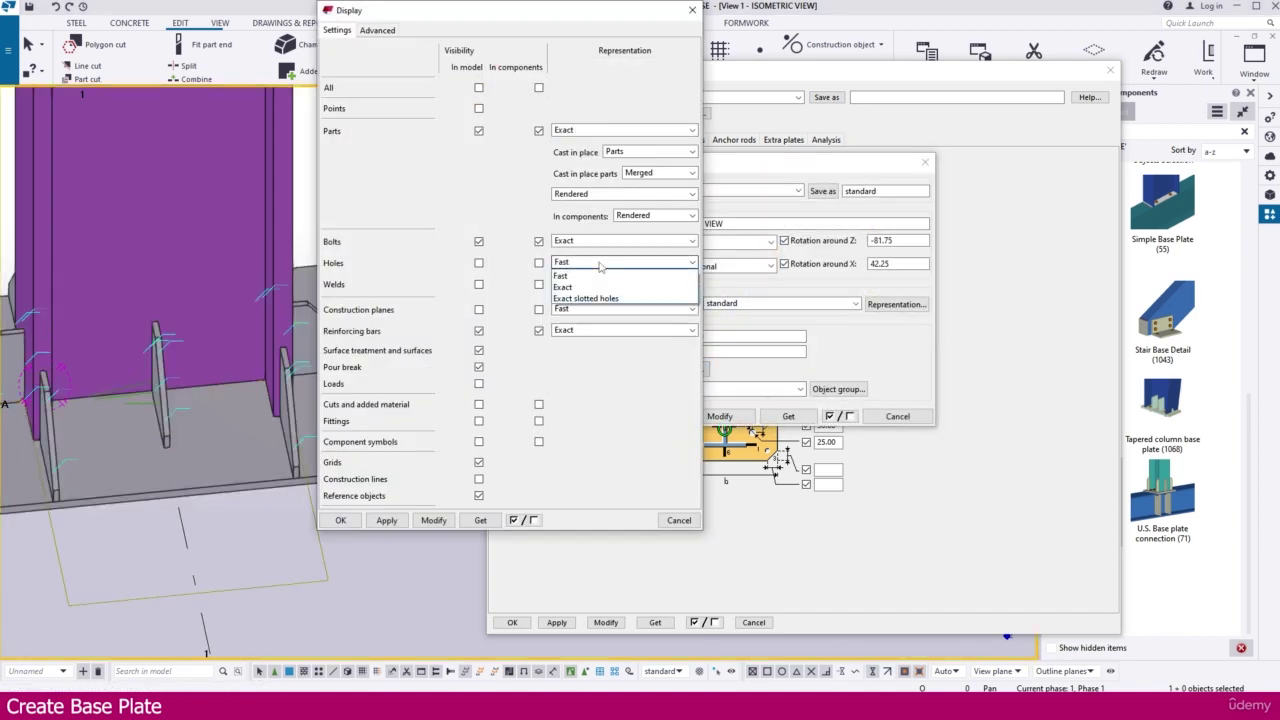
pyautogui.click(563, 287)
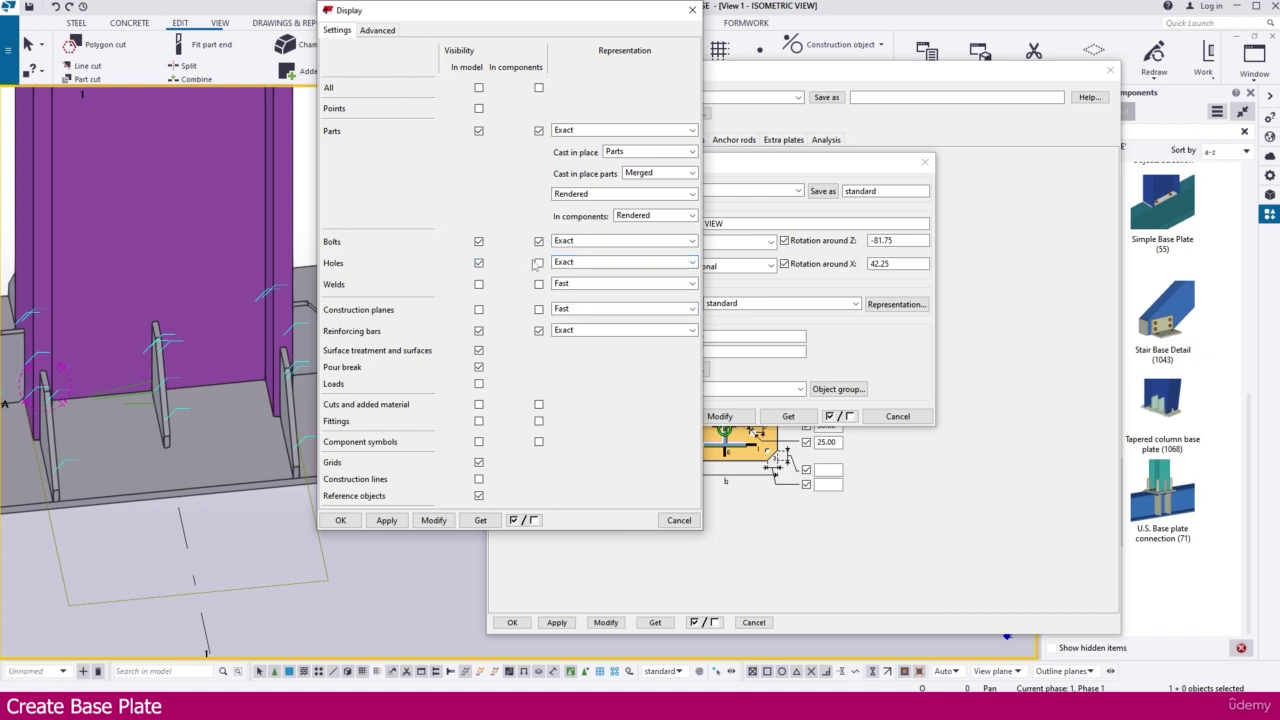
pyautogui.click(434, 520)
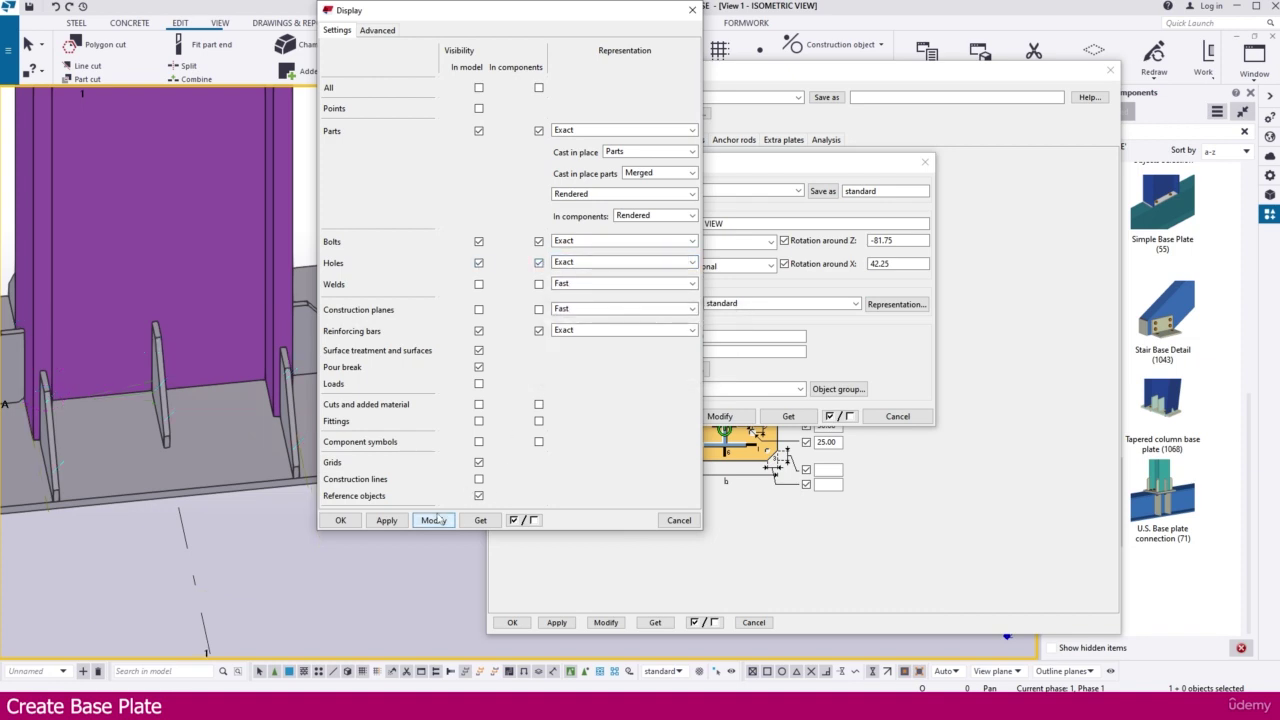
pyautogui.click(340, 520)
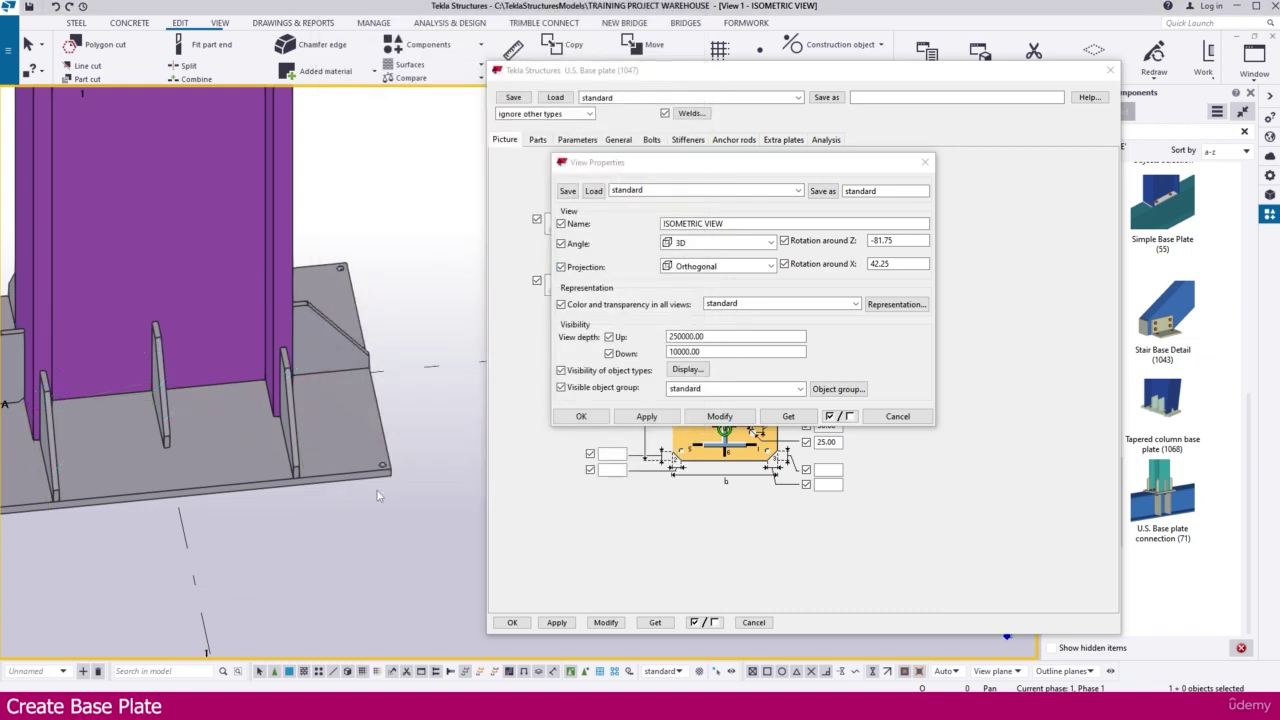
pyautogui.rightClick(402, 328)
pyautogui.click(440, 393)
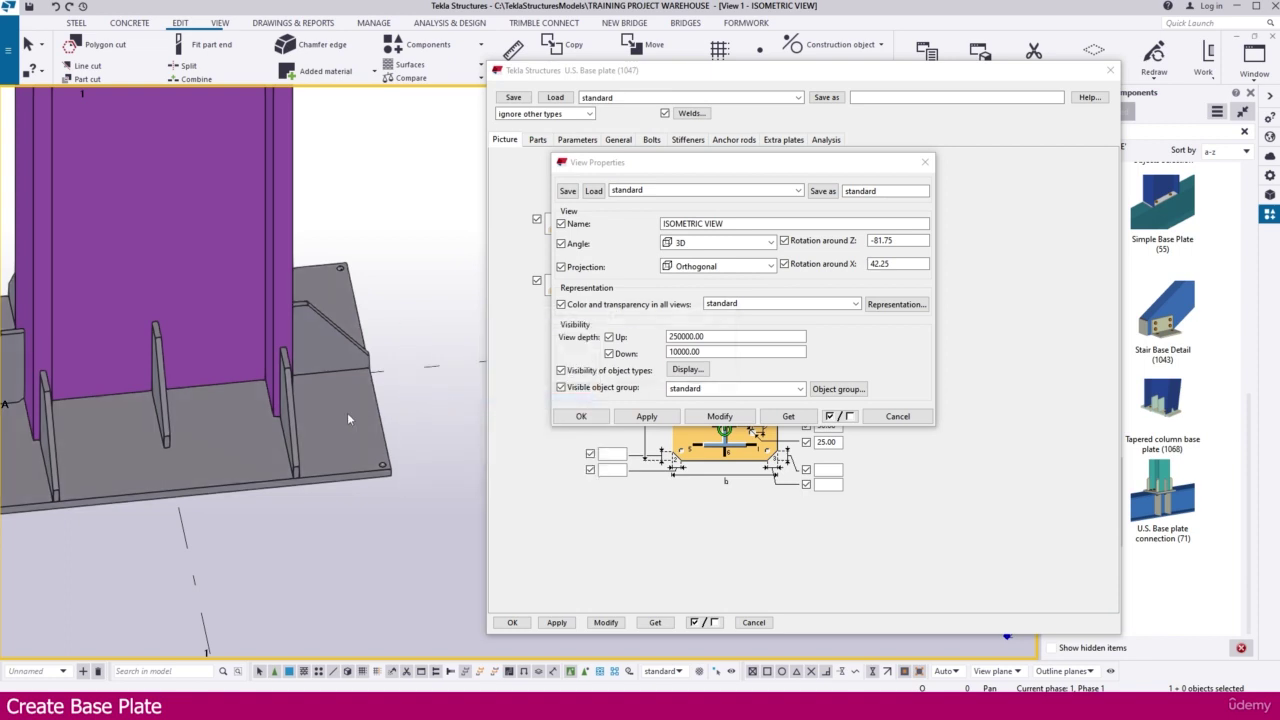
pyautogui.keyDown('ctrl'); pyautogui.moveTo(204, 453); pyautogui.dragTo(244, 501, button='middle'); pyautogui.keyUp('ctrl')
pyautogui.scroll(2, 127, 474)
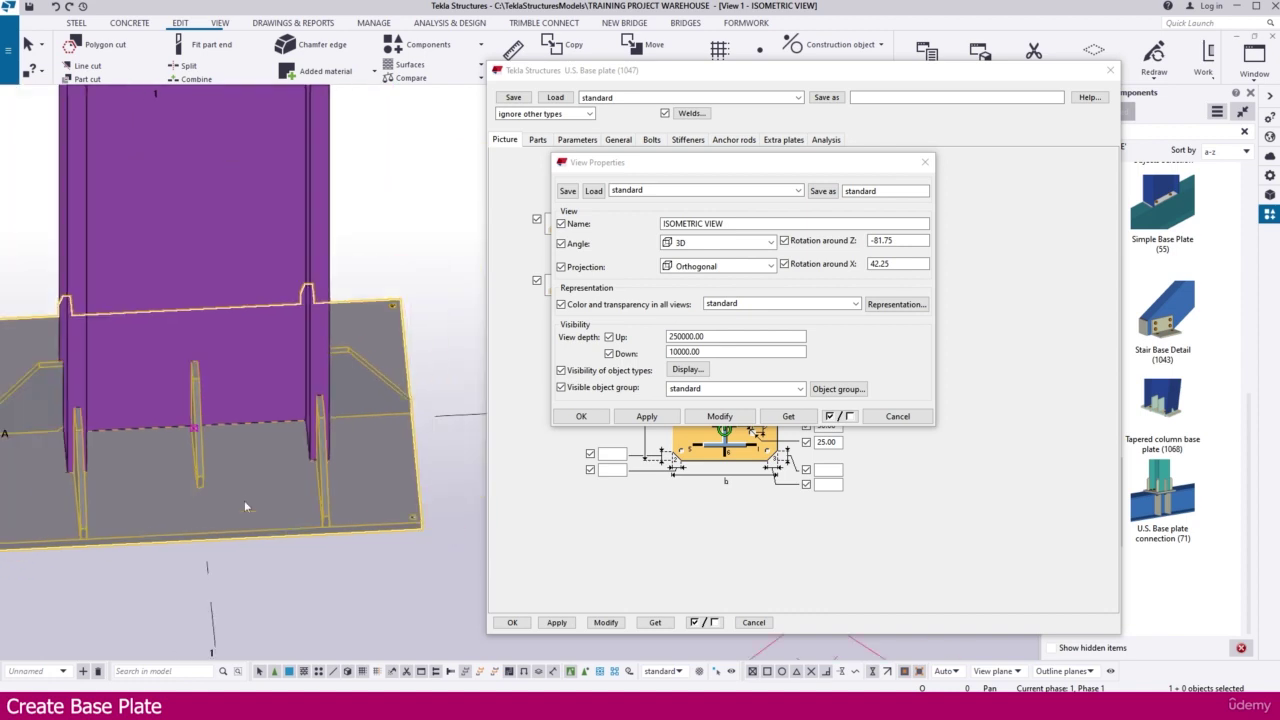
pyautogui.keyDown('ctrl'); pyautogui.moveTo(344, 497); pyautogui.dragTo(368, 366, button='middle'); pyautogui.keyUp('ctrl')
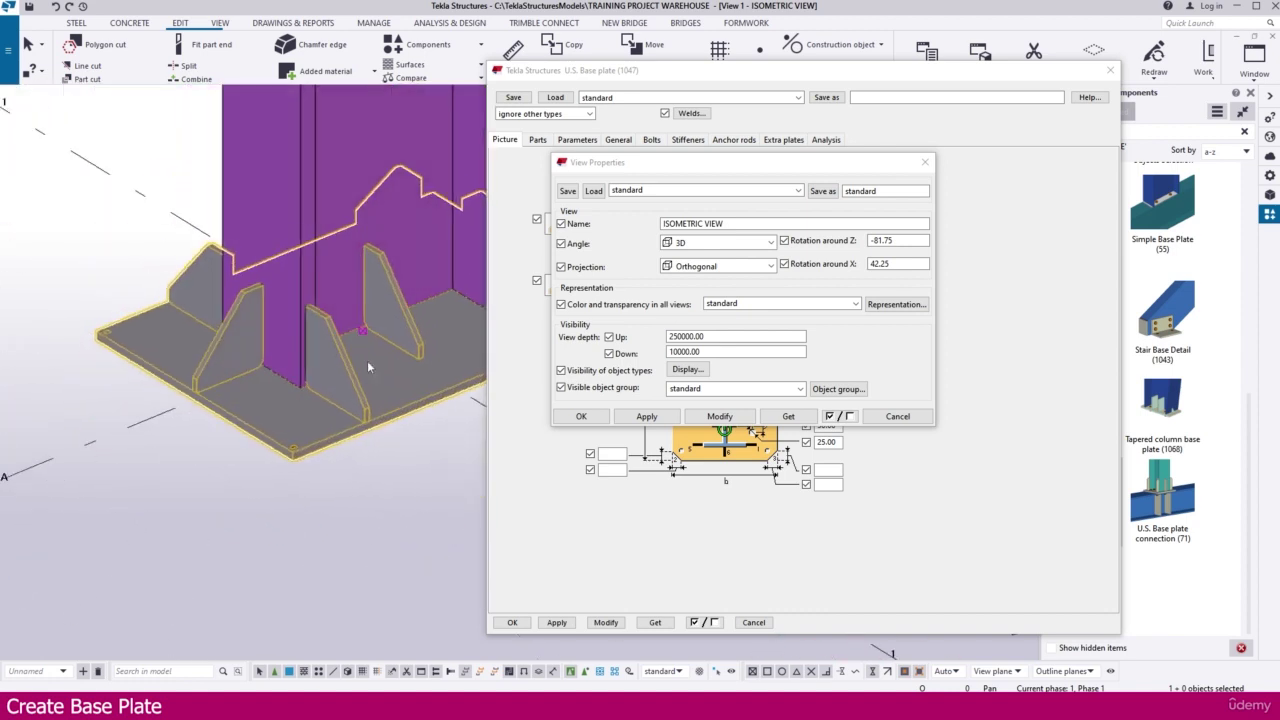
# Close the view properties, set the inner hole's horizontal offset to 50 mm and update the base plate in the model.
pyautogui.click(899, 416)
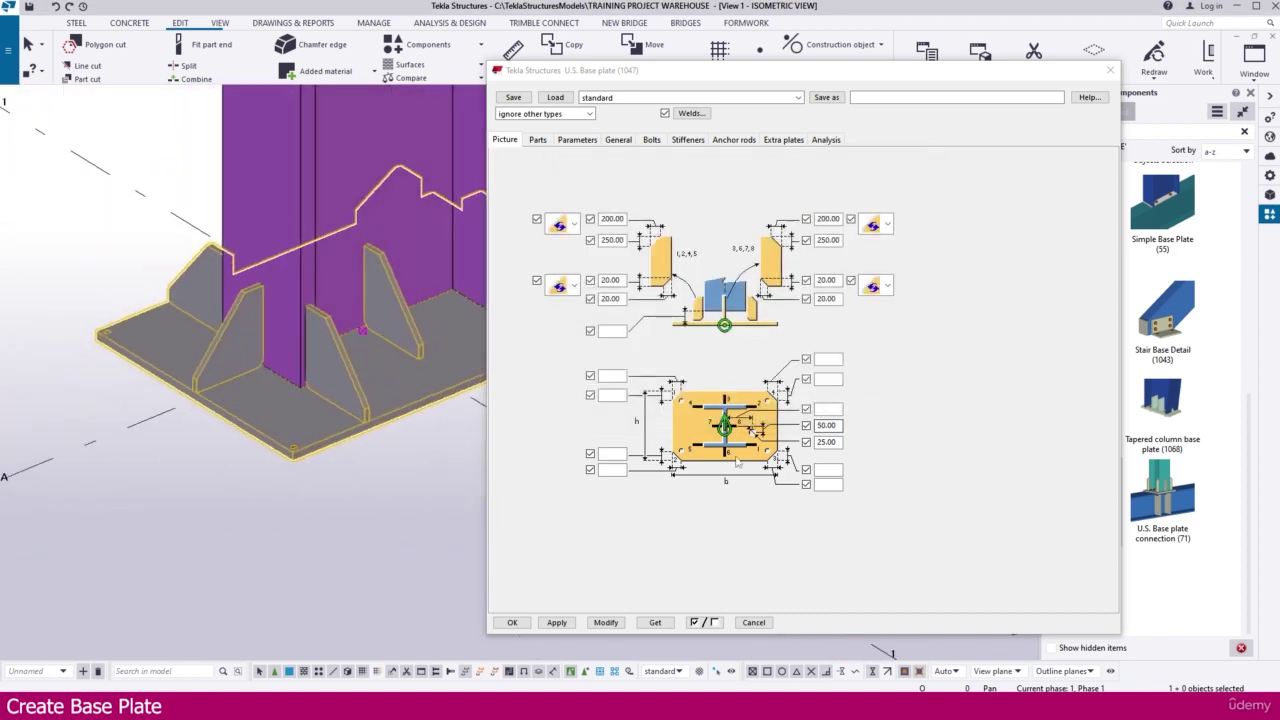
pyautogui.click(828, 409)
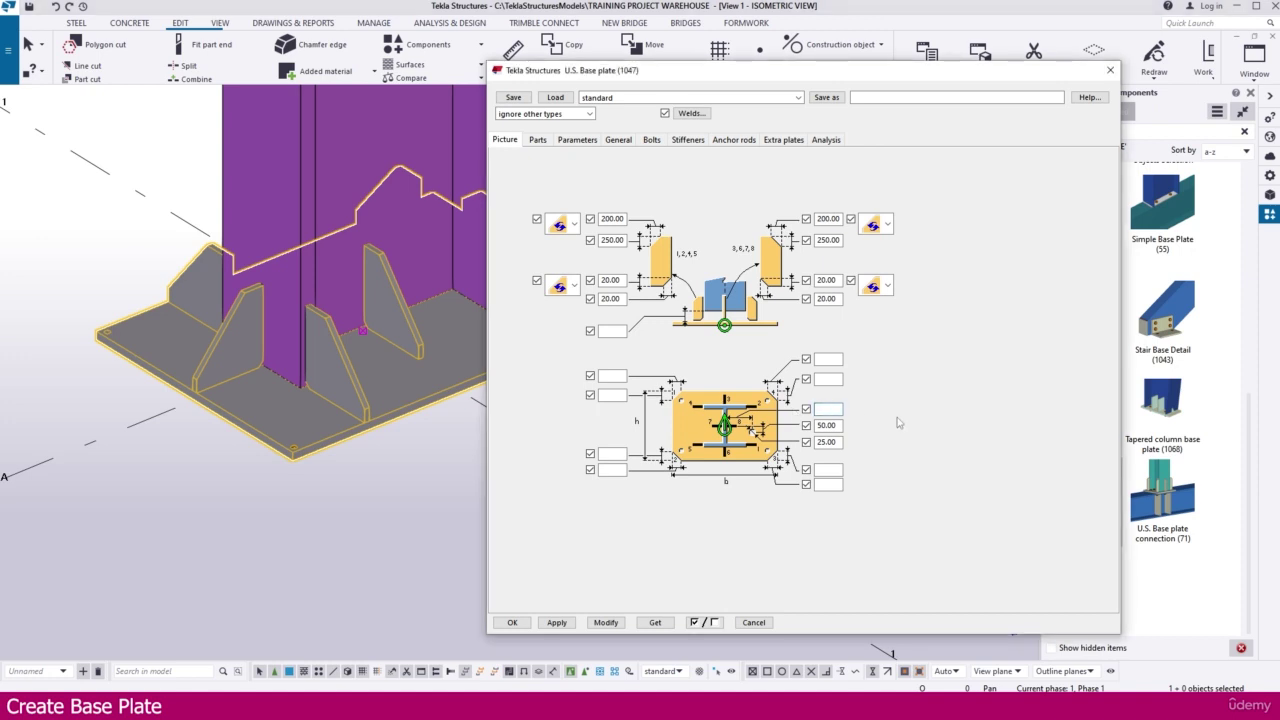
pyautogui.write('50')
pyautogui.click(605, 622)
pyautogui.click(418, 410)
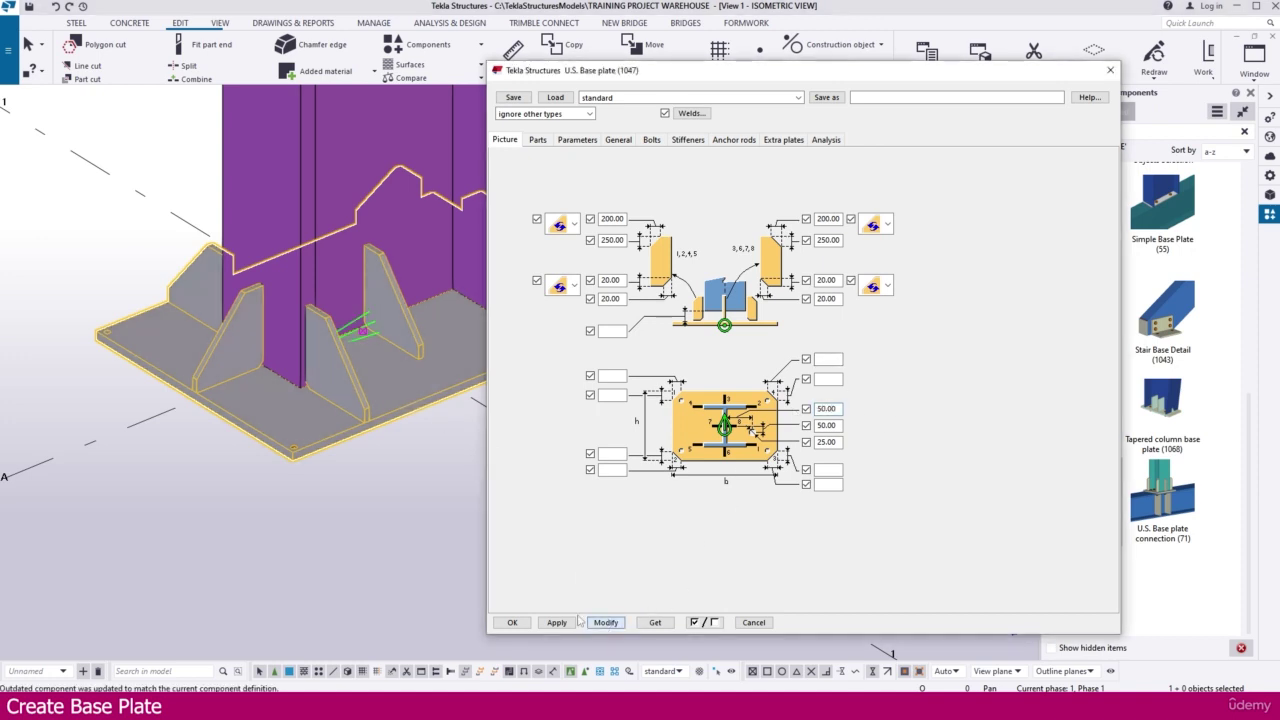
# Redraw the isometric view and examine the inner hole's position on the base plate beside the column web.
pyautogui.scroll(-5, 284, 438)
pyautogui.keyDown('ctrl'); pyautogui.moveTo(283, 438); pyautogui.dragTo(228, 438, button='middle'); pyautogui.keyUp('ctrl')
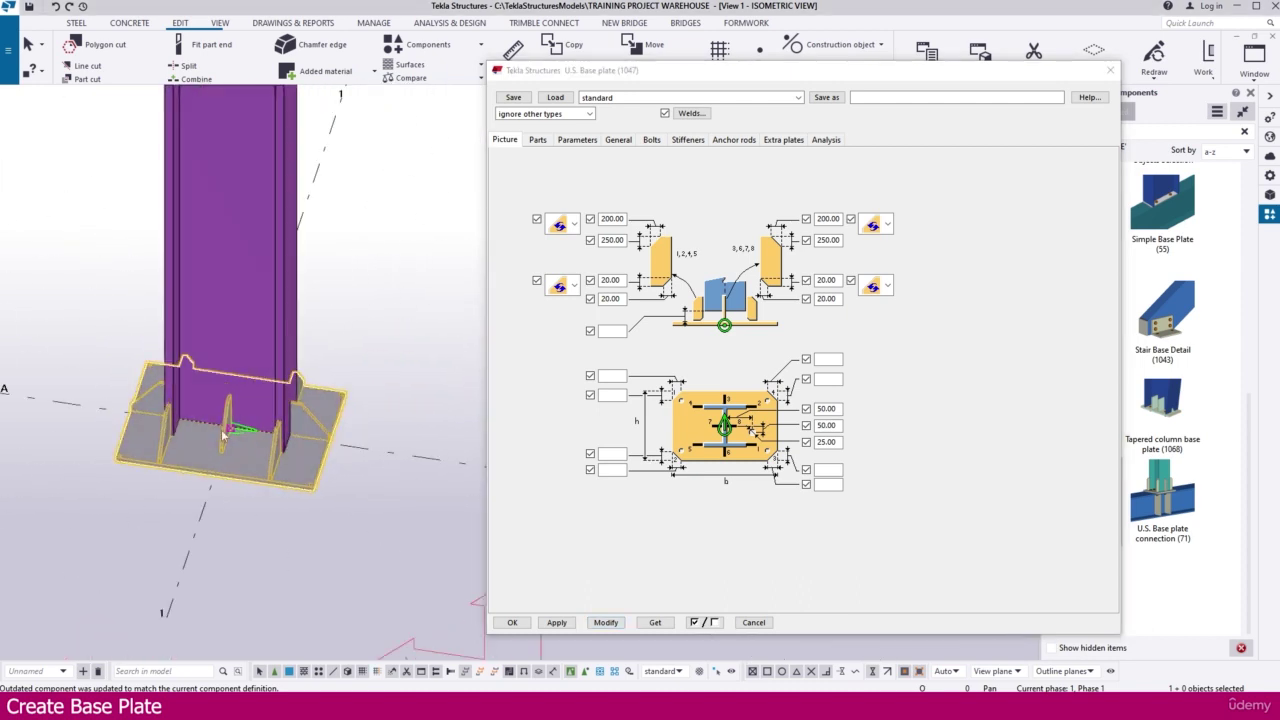
pyautogui.scroll(4, 231, 447)
pyautogui.scroll(-4, 236, 447)
pyautogui.scroll(8, 399, 436)
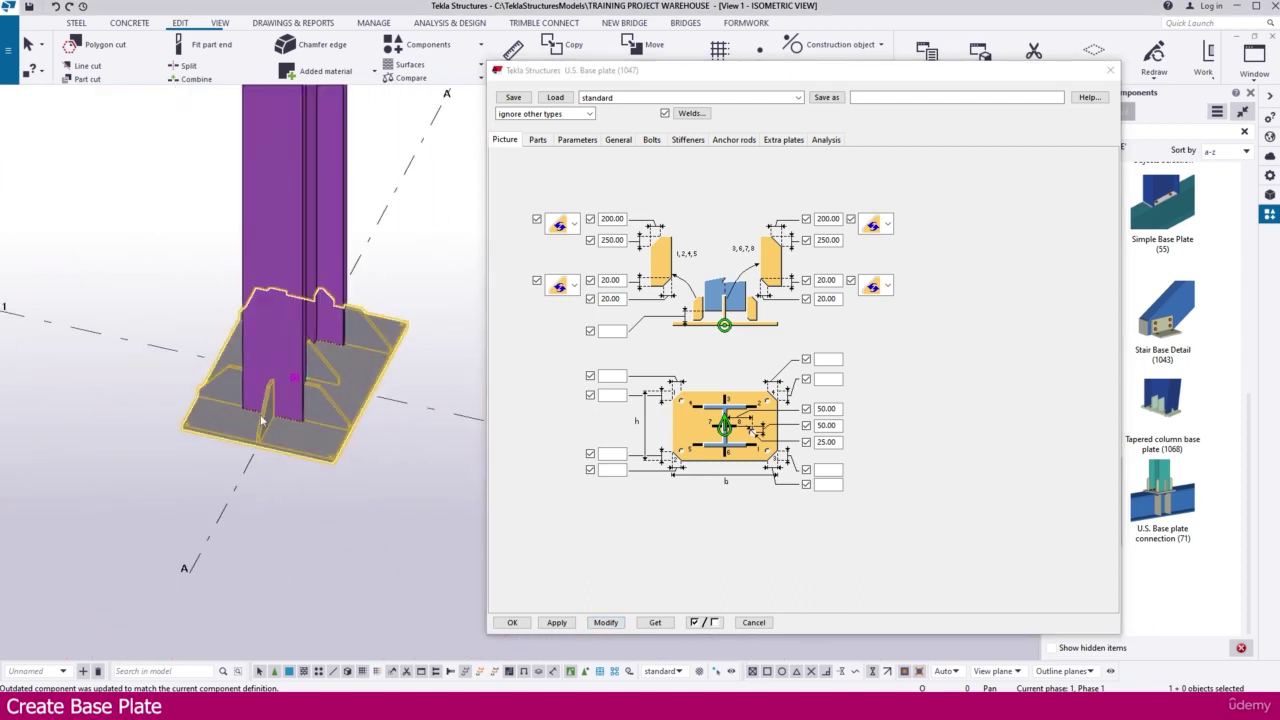
pyautogui.keyDown('ctrl'); pyautogui.moveTo(371, 411); pyautogui.dragTo(331, 590, button='middle'); pyautogui.keyUp('ctrl')
pyautogui.scroll(2, 331, 590)
pyautogui.rightClick(298, 571)
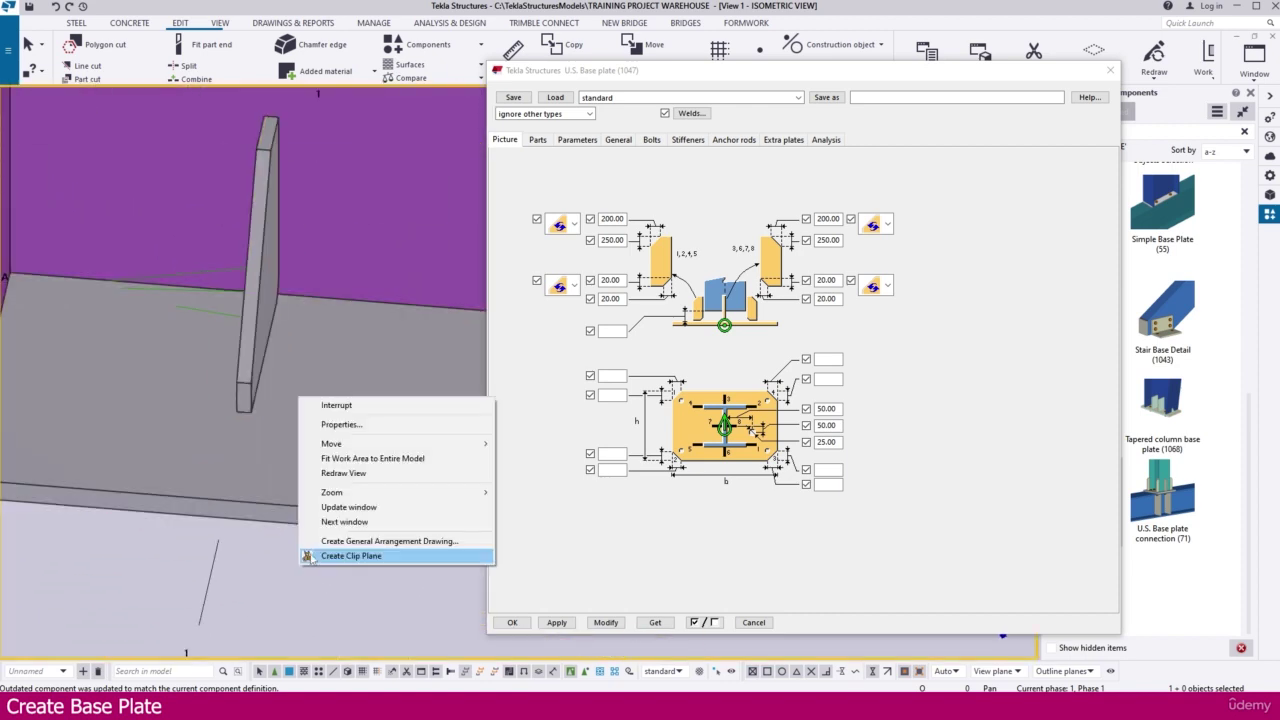
pyautogui.click(352, 470)
pyautogui.scroll(-2, 337, 470)
pyautogui.keyDown('ctrl'); pyautogui.moveTo(330, 468); pyautogui.dragTo(323, 403, button='middle'); pyautogui.keyUp('ctrl')
pyautogui.scroll(5, 110, 460)
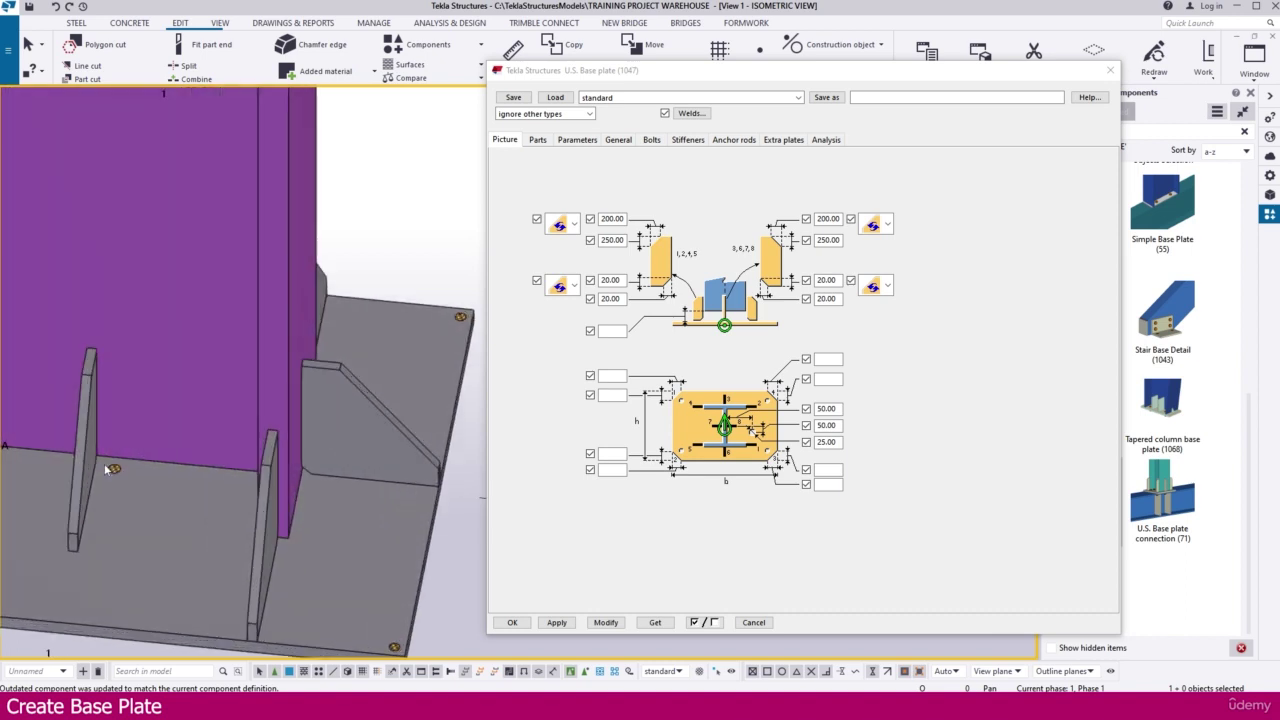
pyautogui.moveTo(130, 472); pyautogui.dragTo(188, 414, button='middle')
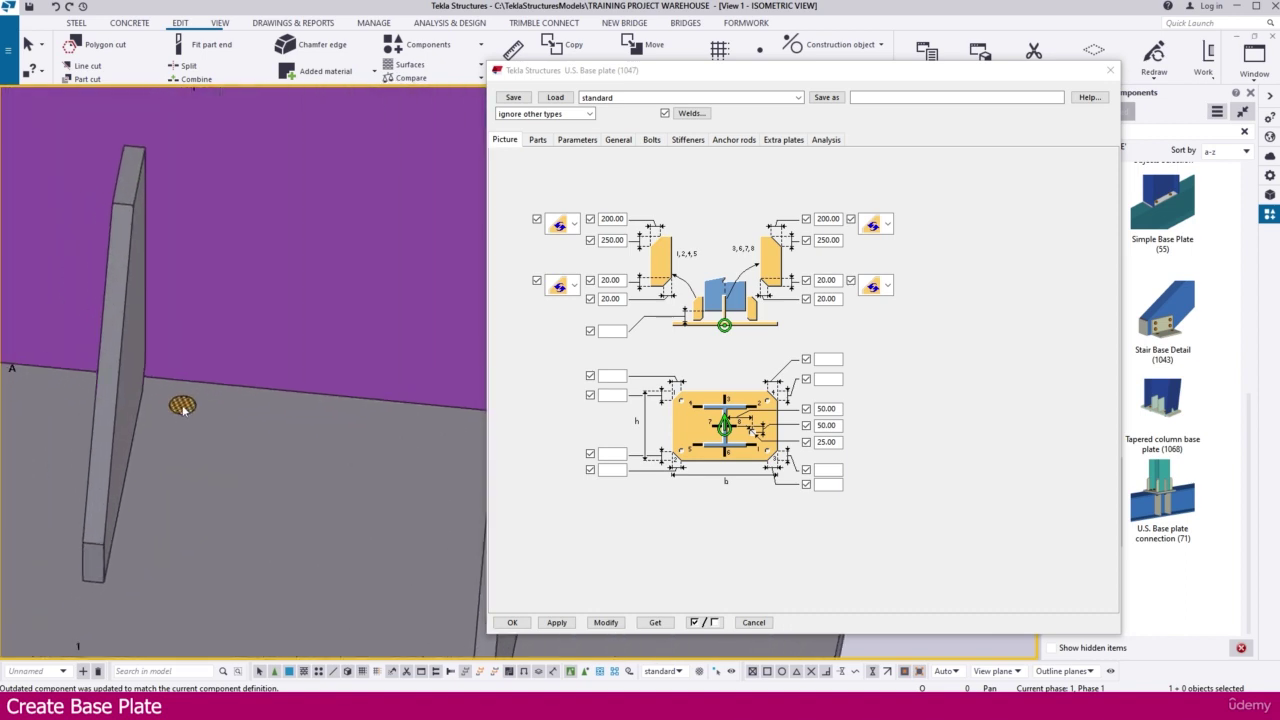
# Set the inner hole's horizontal and vertical offsets to 100 mm and update the base plate in the model.
pyautogui.click(183, 406)
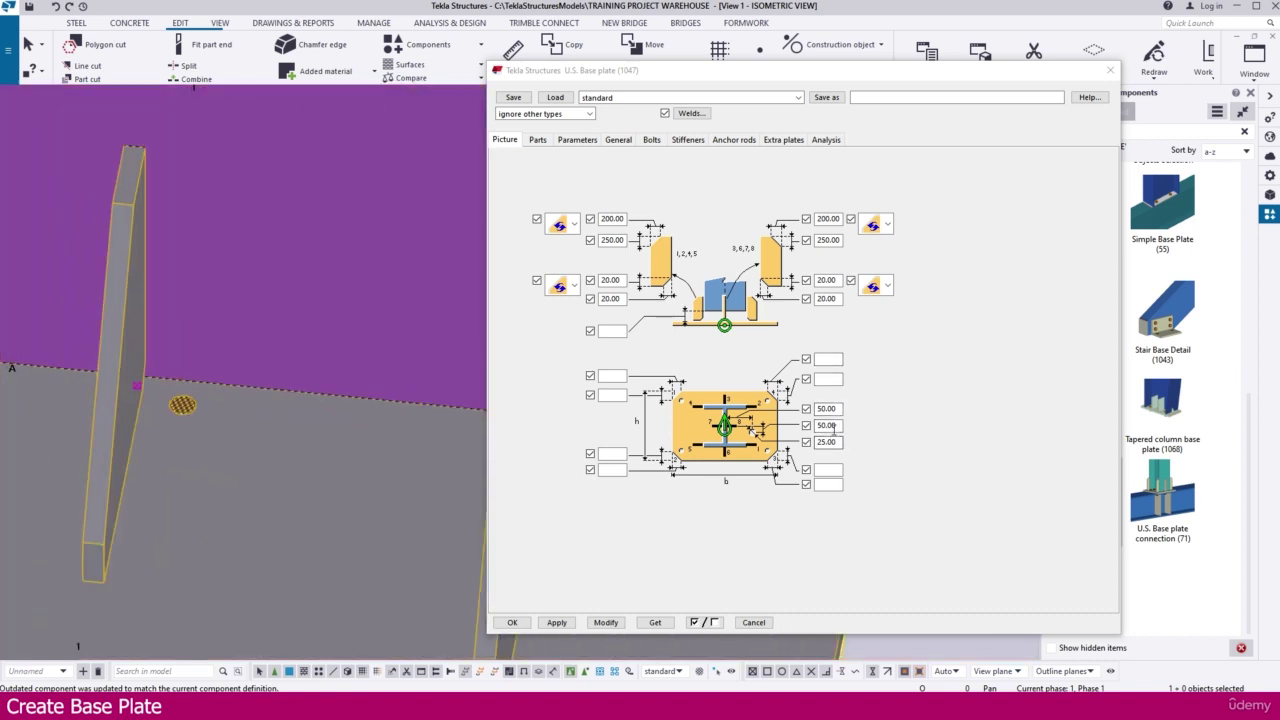
pyautogui.doubleClick(826, 408)
pyautogui.write('10')
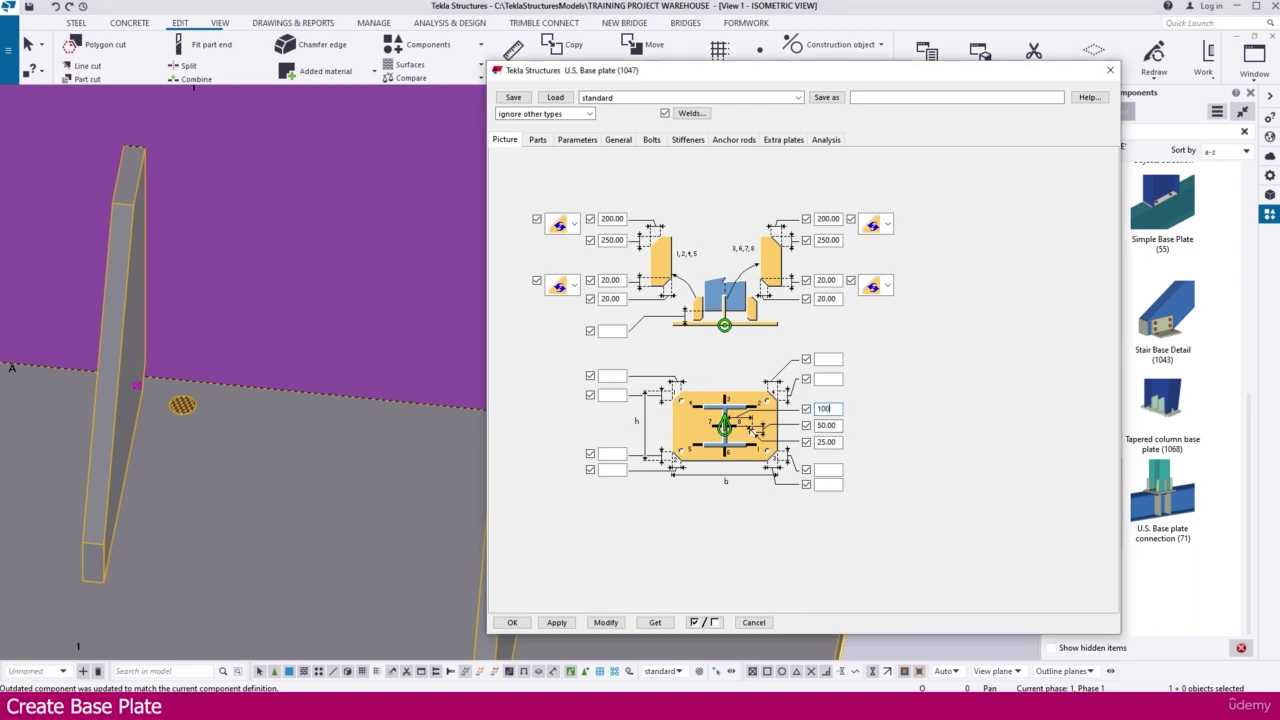
pyautogui.doubleClick(830, 425)
pyautogui.write('10')
pyautogui.click(606, 622)
# Redraw the isometric view and examine where the inner hole sits between the stiffeners.
pyautogui.scroll(-4, 292, 420)
pyautogui.keyDown('ctrl'); pyautogui.moveTo(258, 468); pyautogui.dragTo(350, 574, button='middle'); pyautogui.keyUp('ctrl')
pyautogui.rightClick(351, 574)
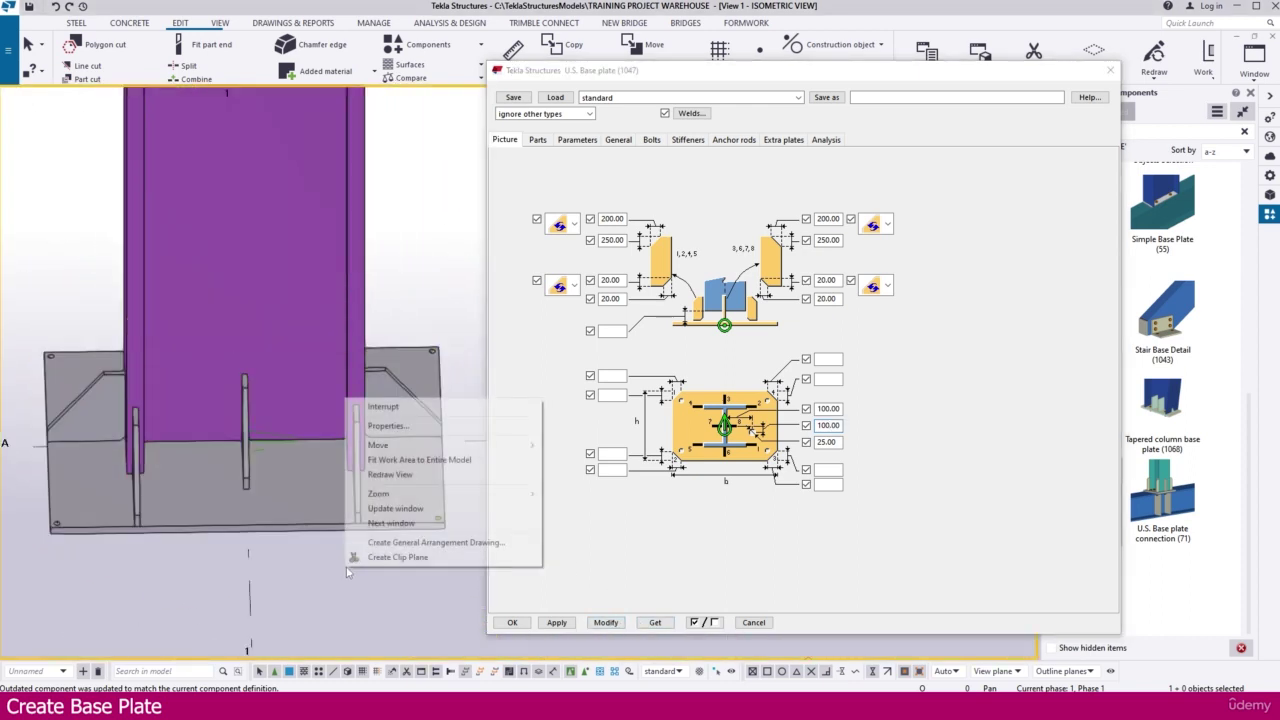
pyautogui.click(403, 476)
pyautogui.scroll(6, 250, 440)
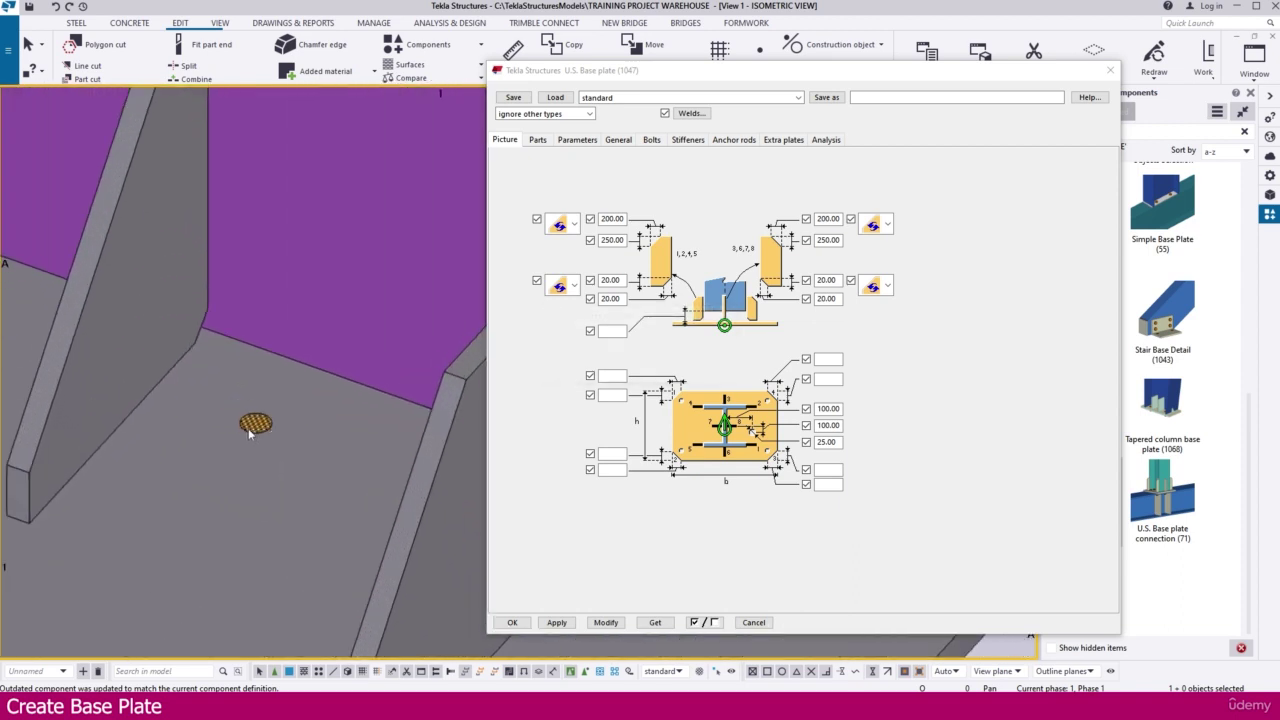
pyautogui.scroll(-3, 248, 428)
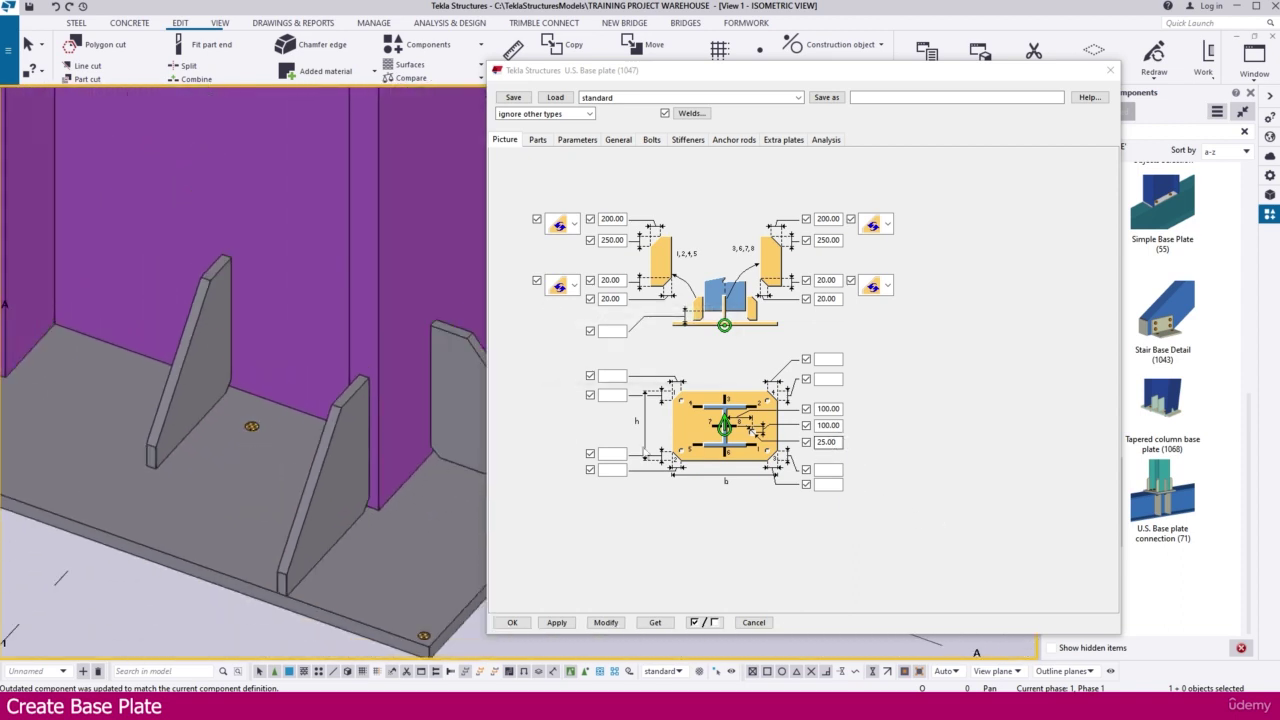
pyautogui.scroll(-8, 388, 410)
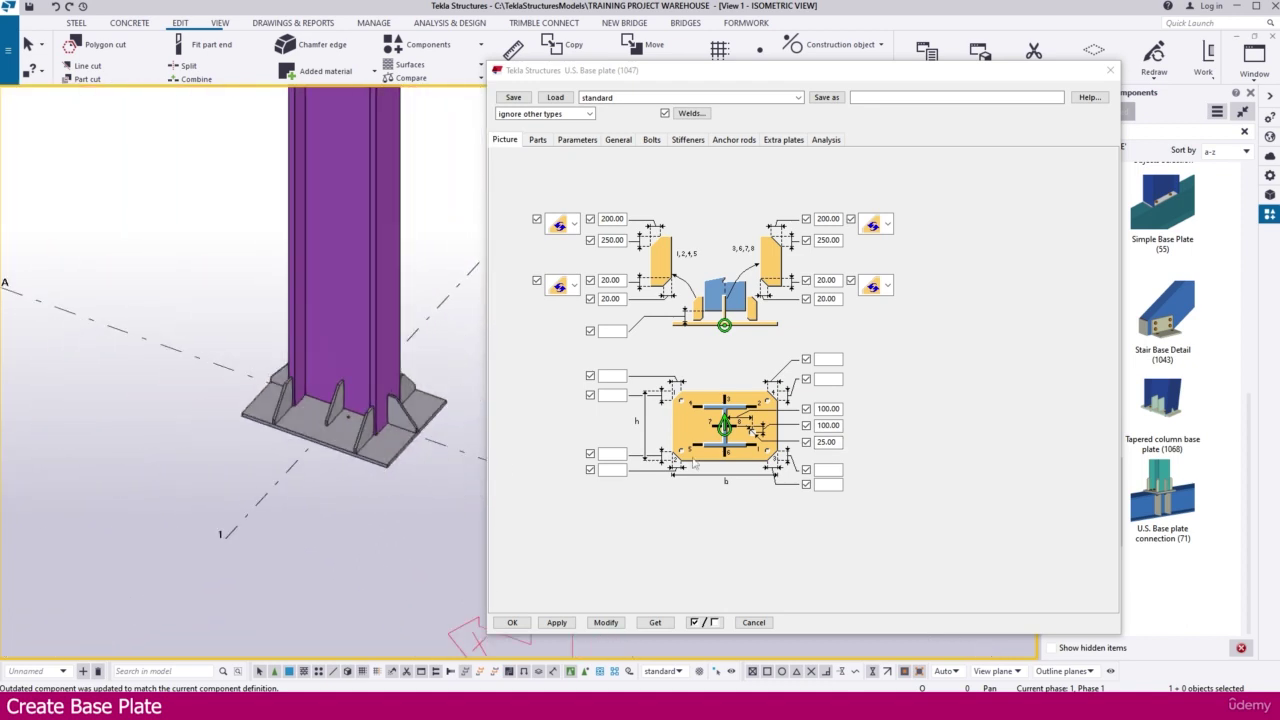
pyautogui.scroll(-3, 293, 438)
pyautogui.keyDown('ctrl'); pyautogui.moveTo(293, 438); pyautogui.dragTo(251, 428, button='middle'); pyautogui.keyUp('ctrl')
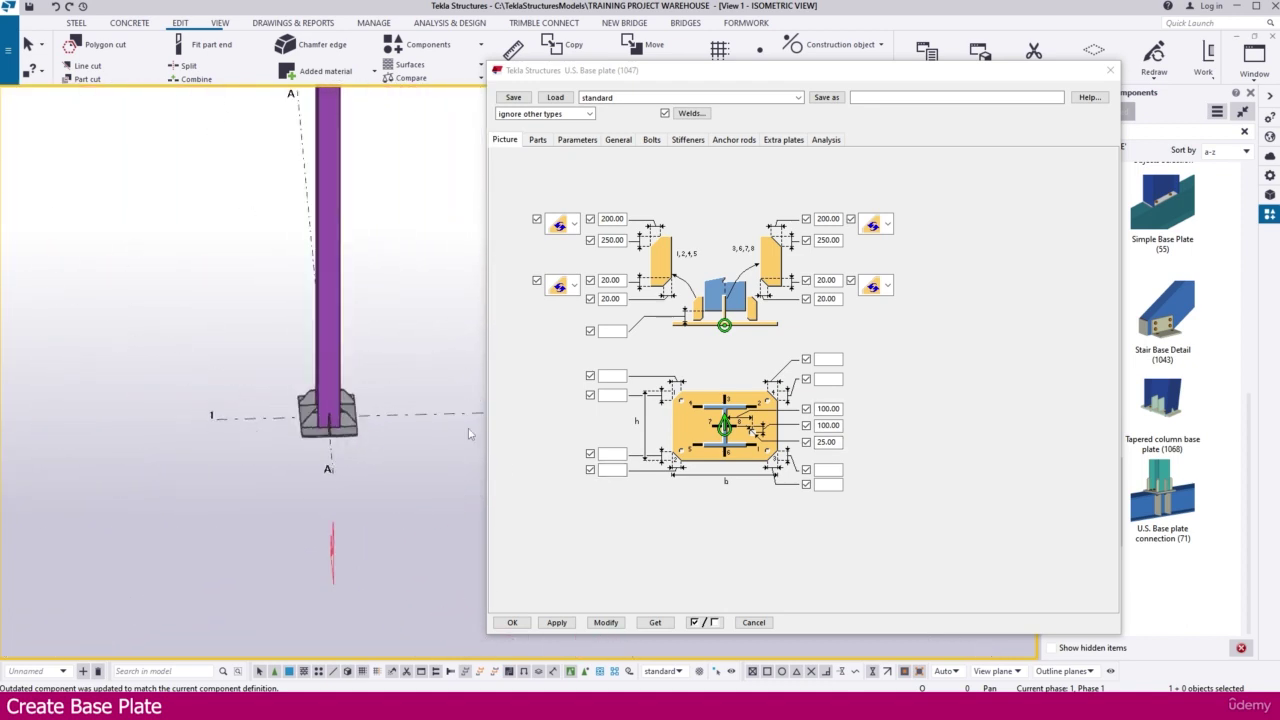
# Set the inner hole's diameter to 50 mm, update the base plate and redraw the isometric view.
pyautogui.click(343, 425)
pyautogui.moveTo(836, 442); pyautogui.dragTo(764, 440)
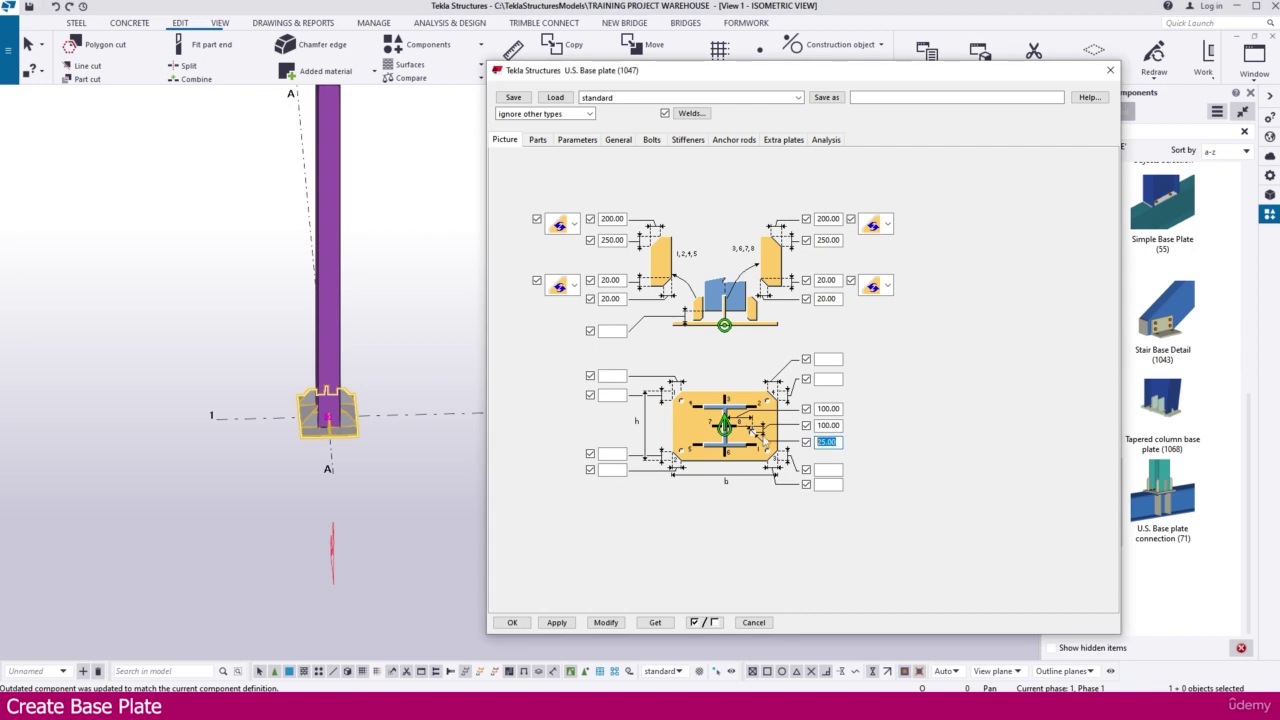
pyautogui.write('50')
pyautogui.click(609, 622)
pyautogui.click(381, 496)
pyautogui.scroll(5, 348, 497)
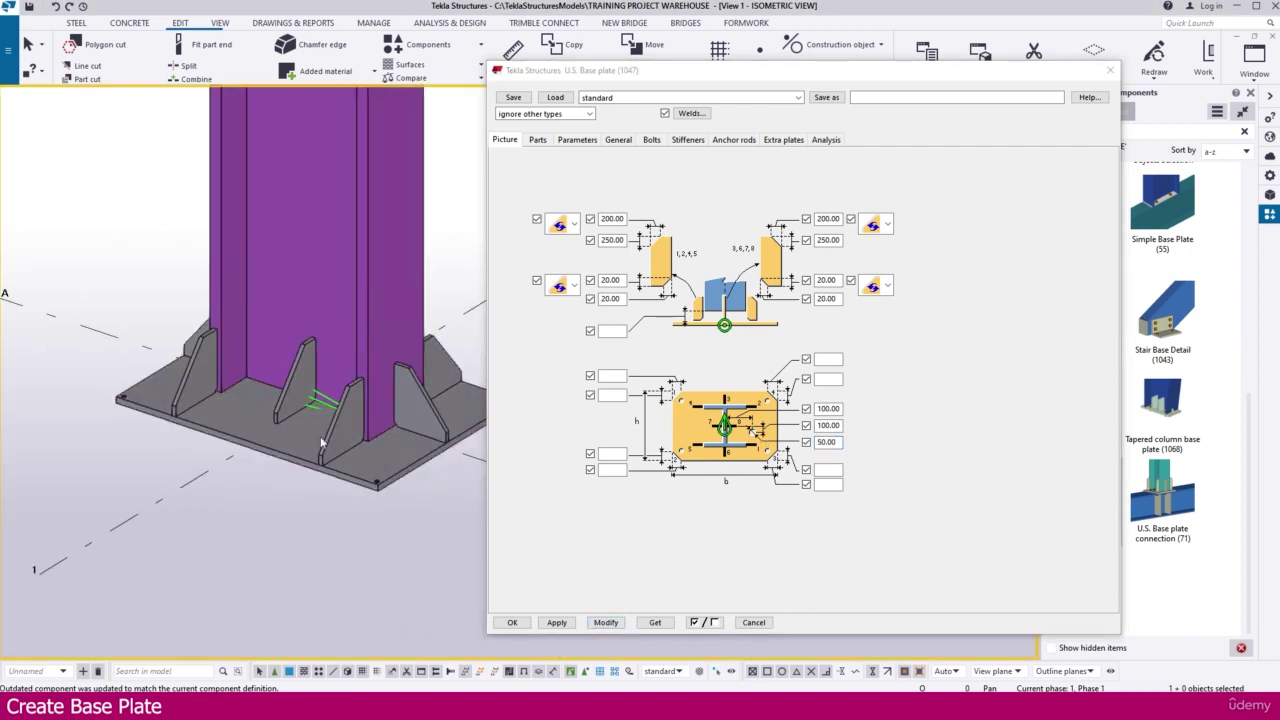
pyautogui.scroll(4, 320, 436)
pyautogui.rightClick(264, 542)
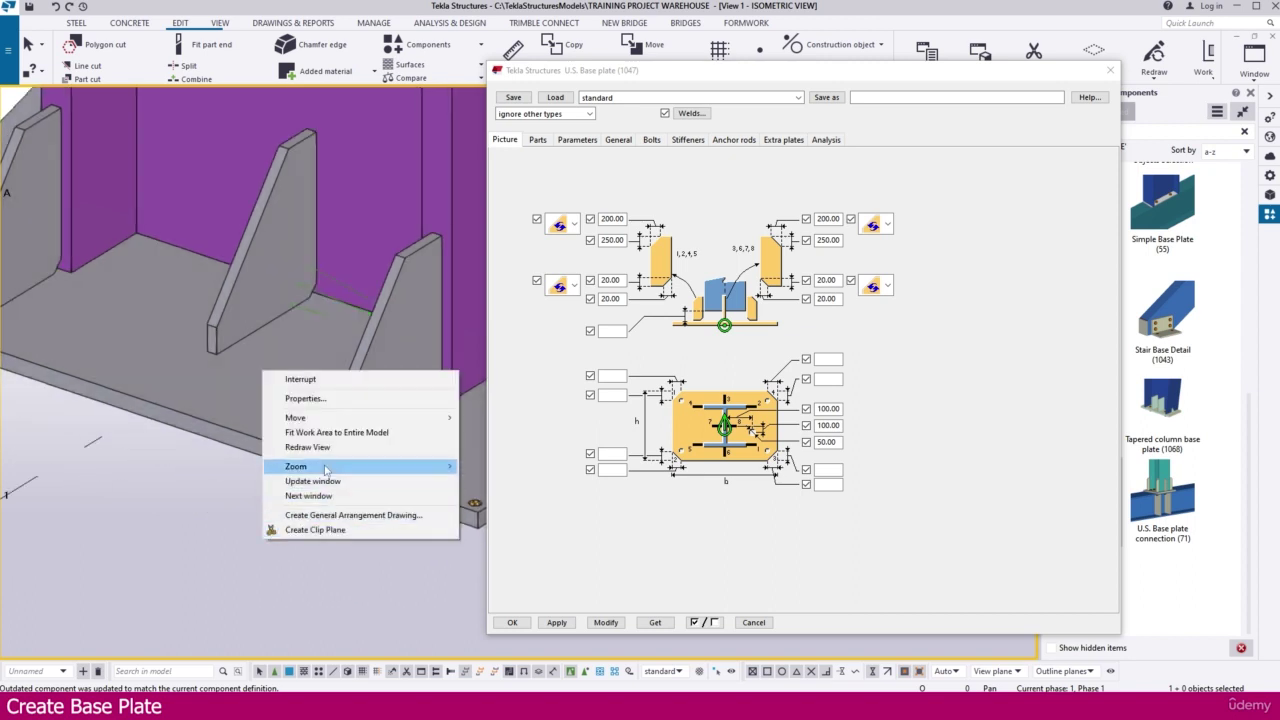
pyautogui.click(307, 447)
pyautogui.scroll(-5, 271, 505)
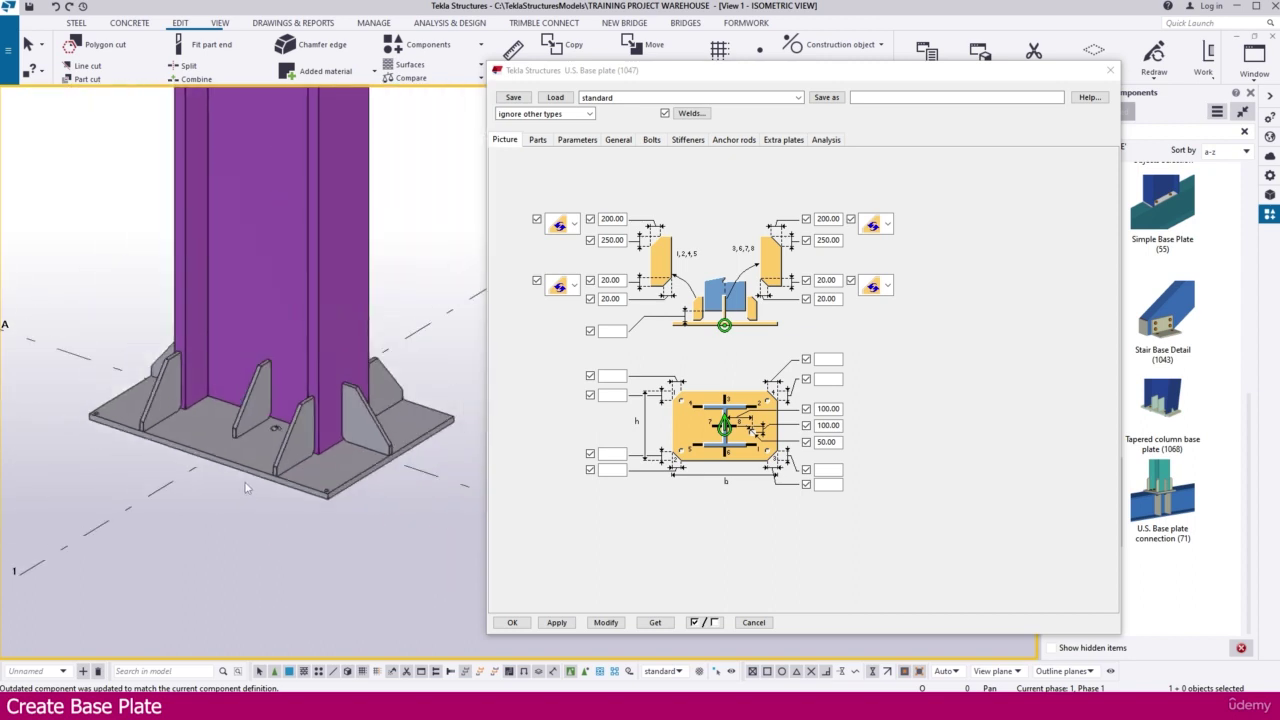
# For the selected base plate, set the bolt standard to 8.8XOX and the bolt size to 36.
pyautogui.click(332, 467)
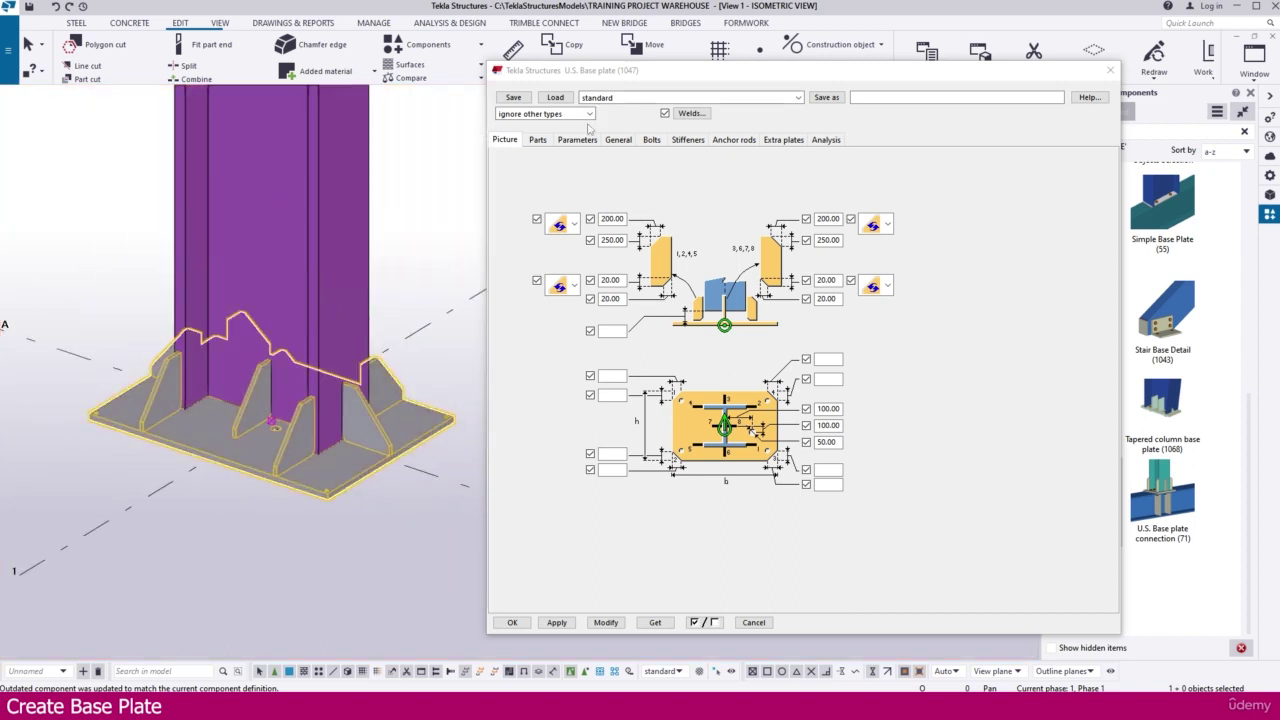
pyautogui.click(651, 139)
pyautogui.click(591, 176)
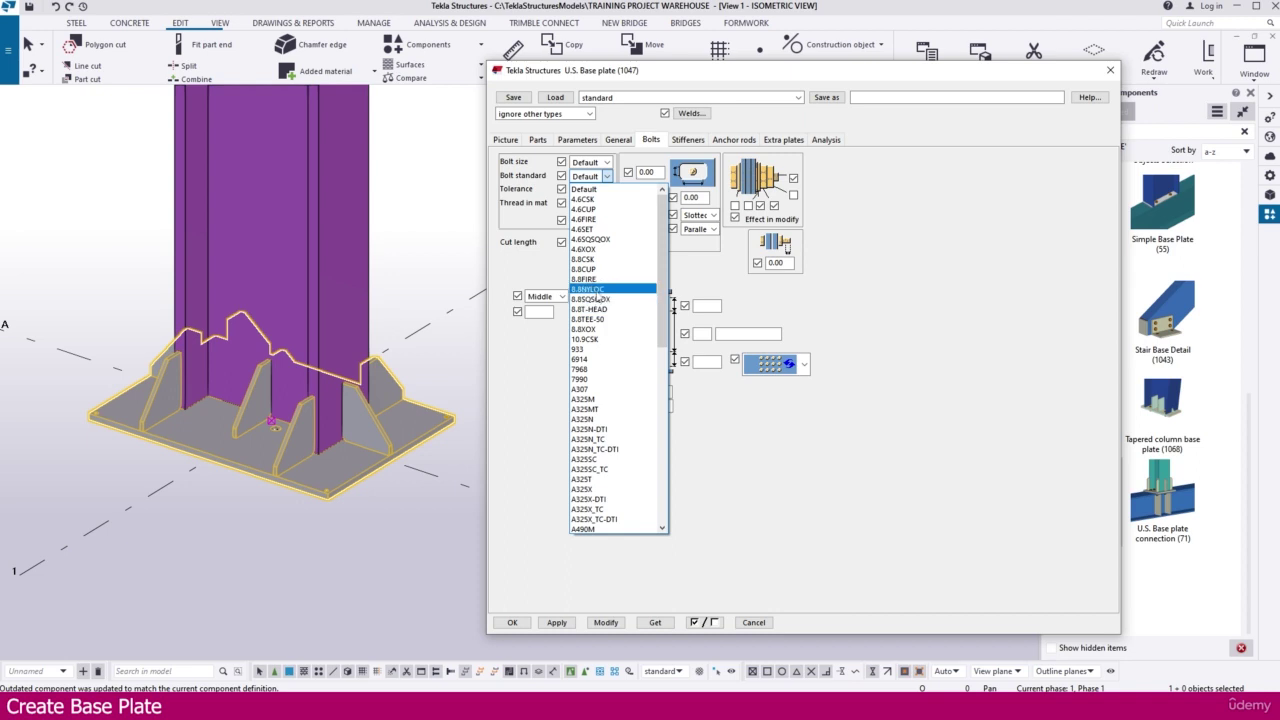
pyautogui.click(594, 329)
pyautogui.click(606, 162)
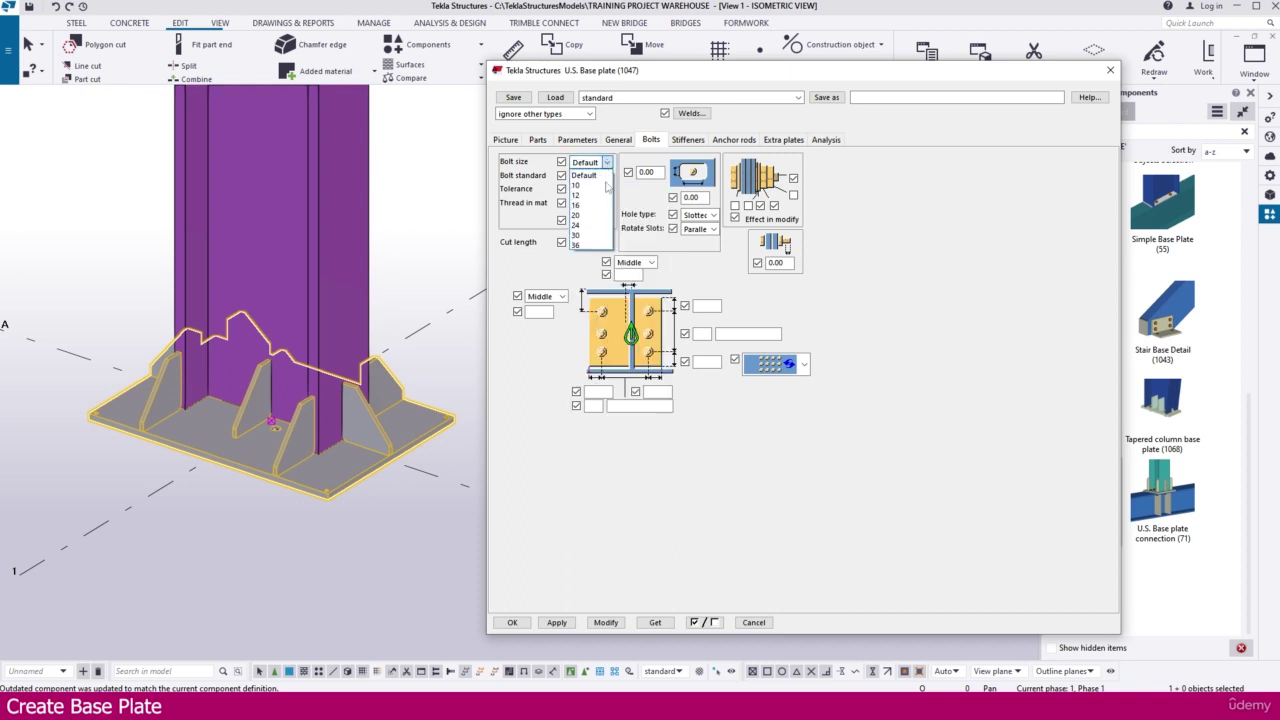
pyautogui.click(576, 215)
pyautogui.click(606, 163)
pyautogui.click(580, 244)
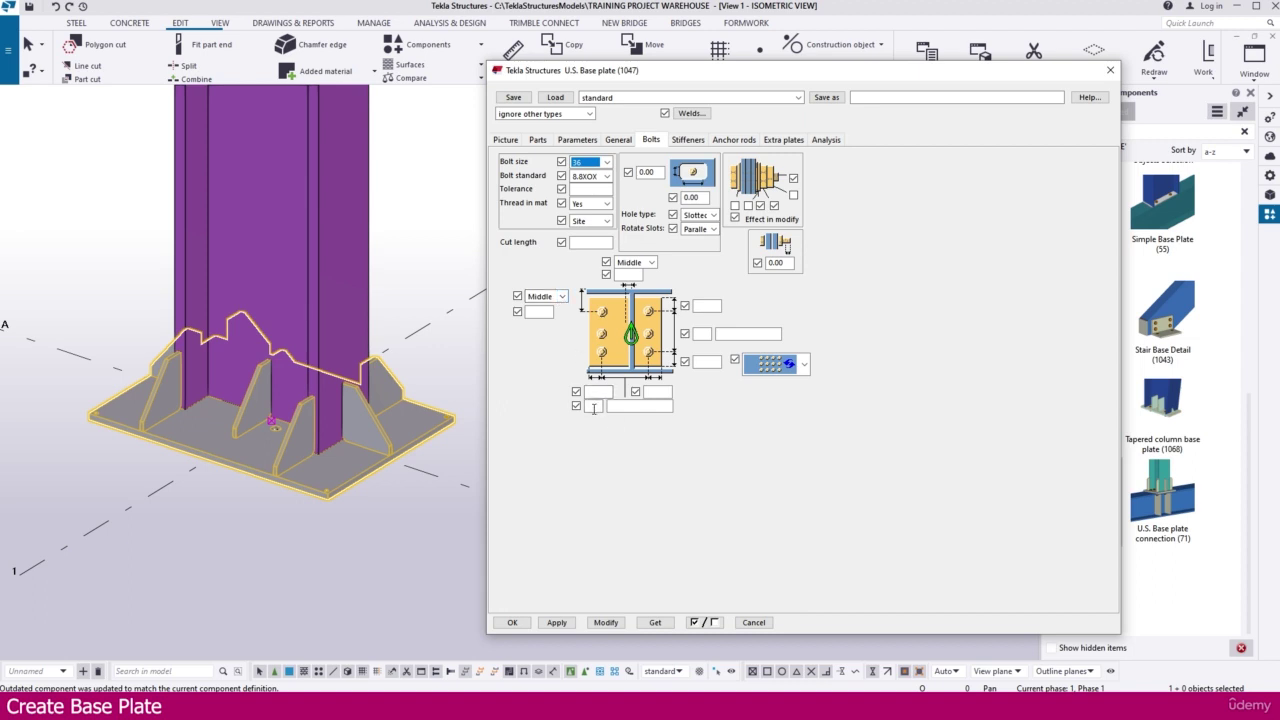
# Check section A-A in the PDF drawing, set 4 bolts spaced 200 400 200 mm across the plate's width and update the base plate.
pyautogui.hotkey('alt', 'Tab')
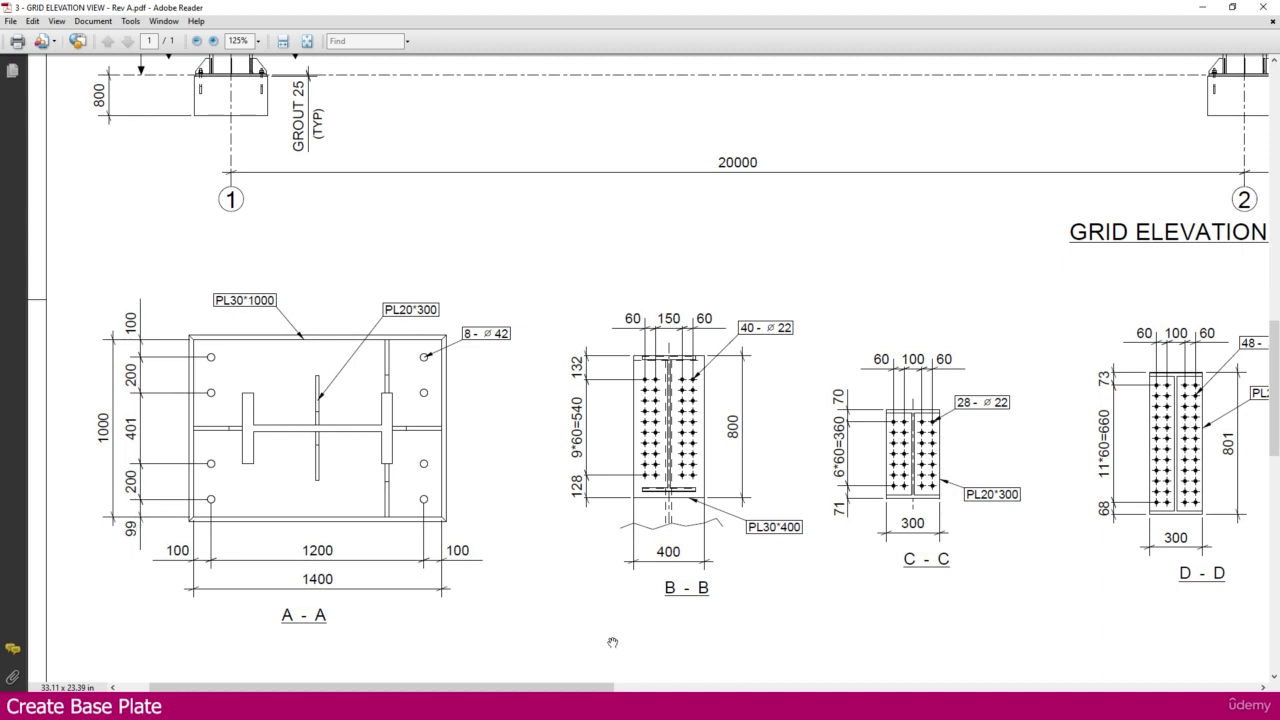
pyautogui.click(705, 710)
pyautogui.click(777, 645)
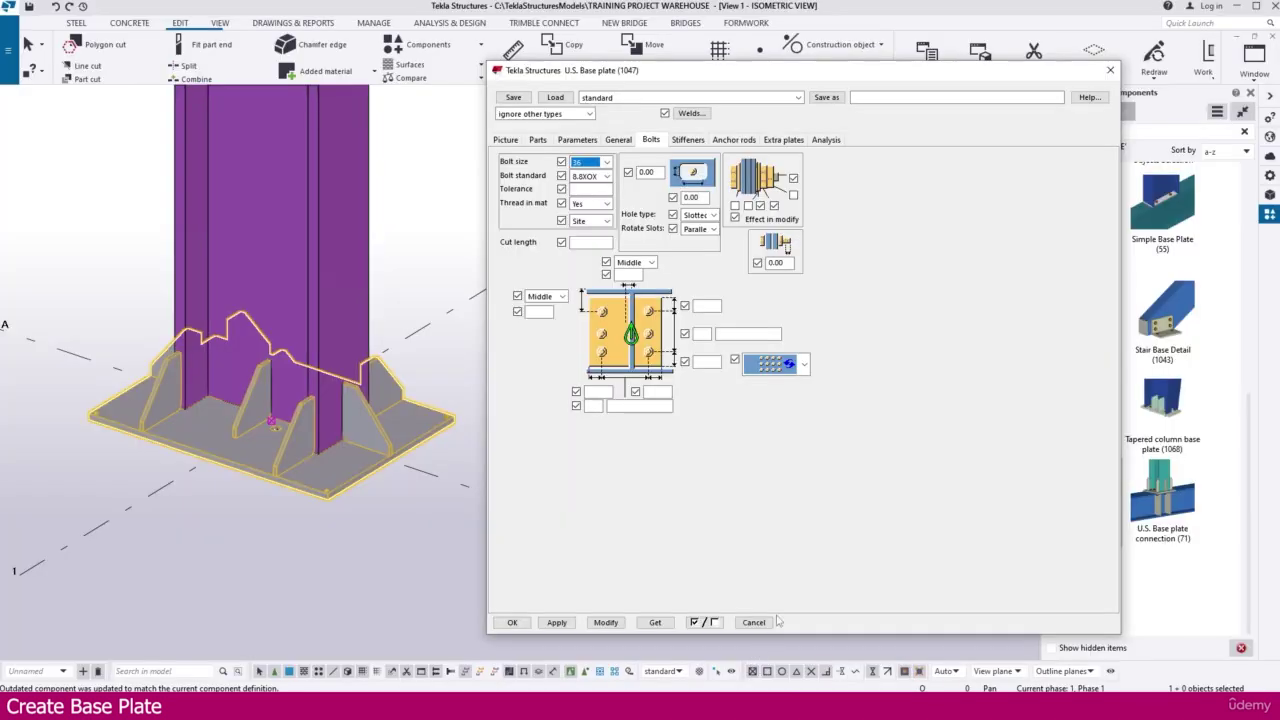
pyautogui.click(598, 405)
pyautogui.write('4')
pyautogui.press('Tab')
pyautogui.click(610, 623)
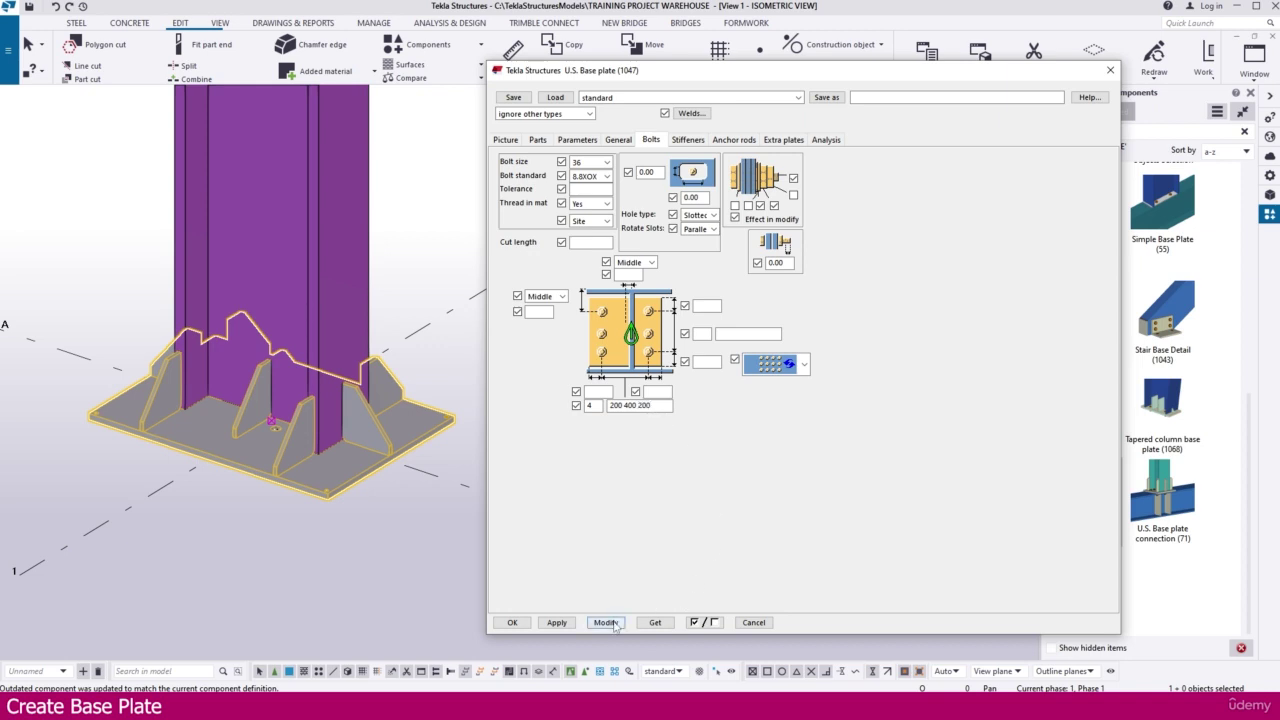
# Check section A-A again, set 2 bolts spaced 1200 mm along the plate's length, update the base plate and inspect the holes.
pyautogui.scroll(3, 330, 470)
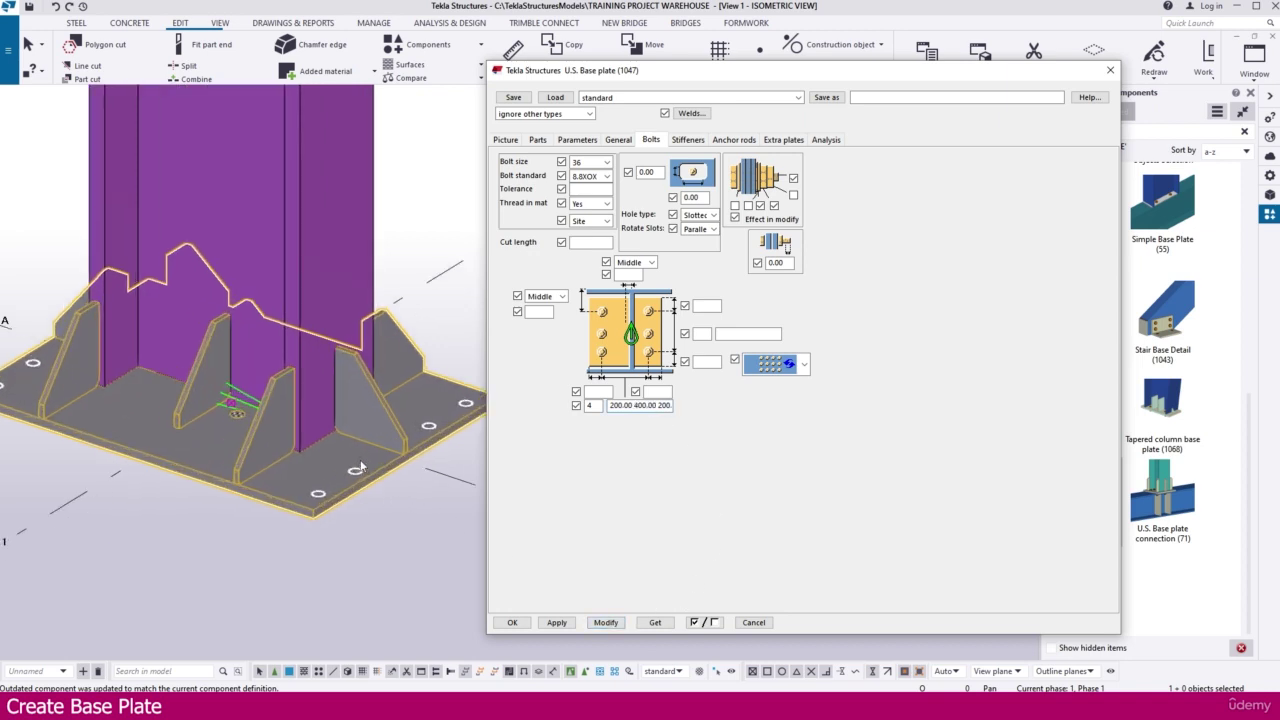
pyautogui.click(362, 471)
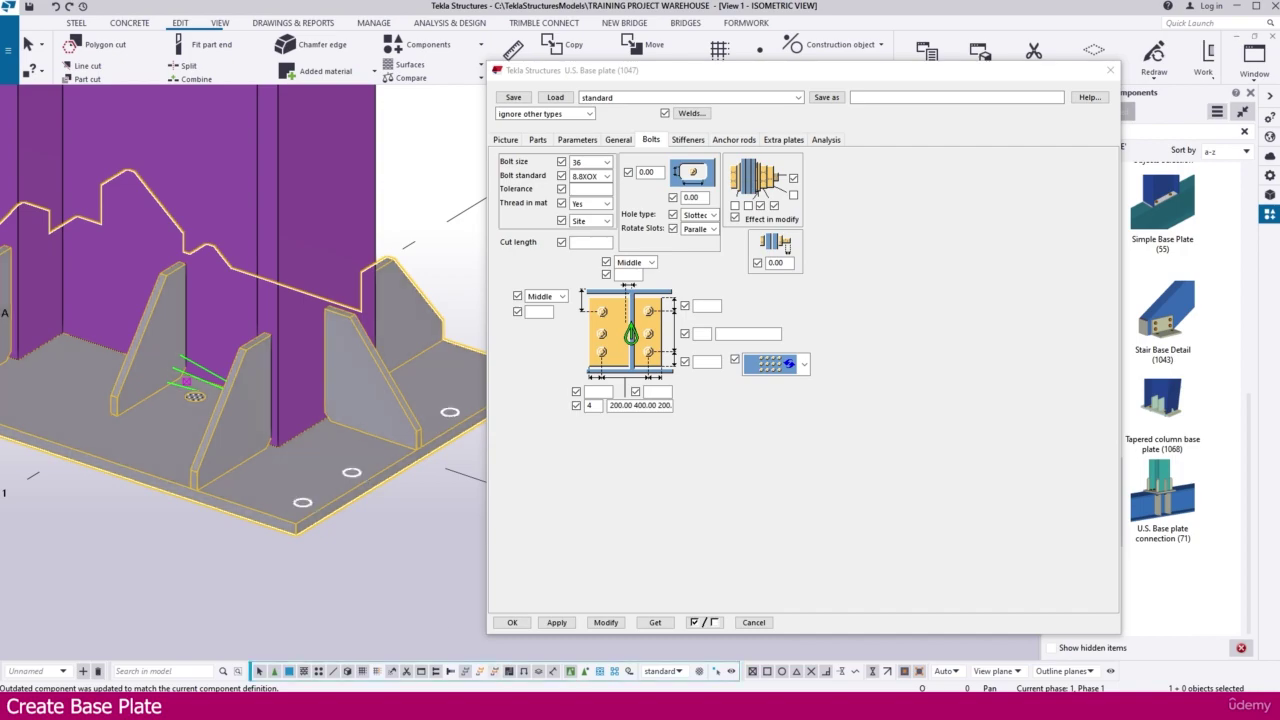
pyautogui.hotkey('alt', 'Tab')
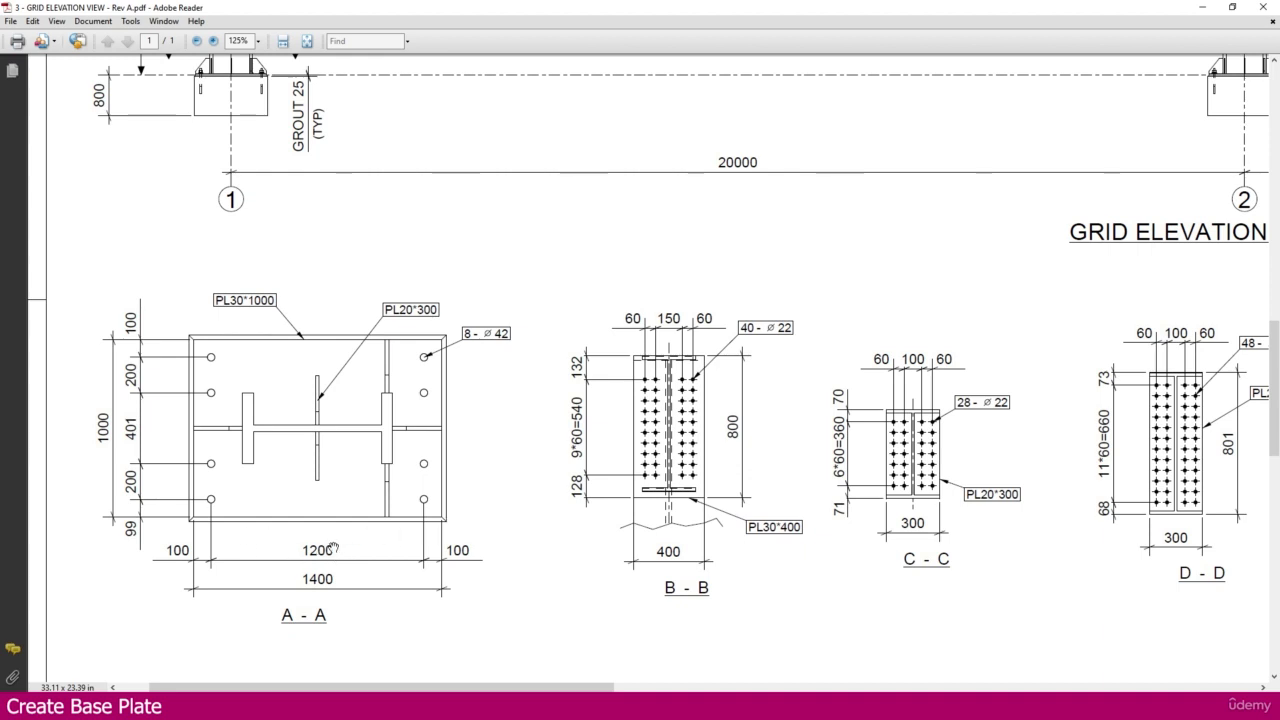
pyautogui.hotkey('alt', 'Tab')
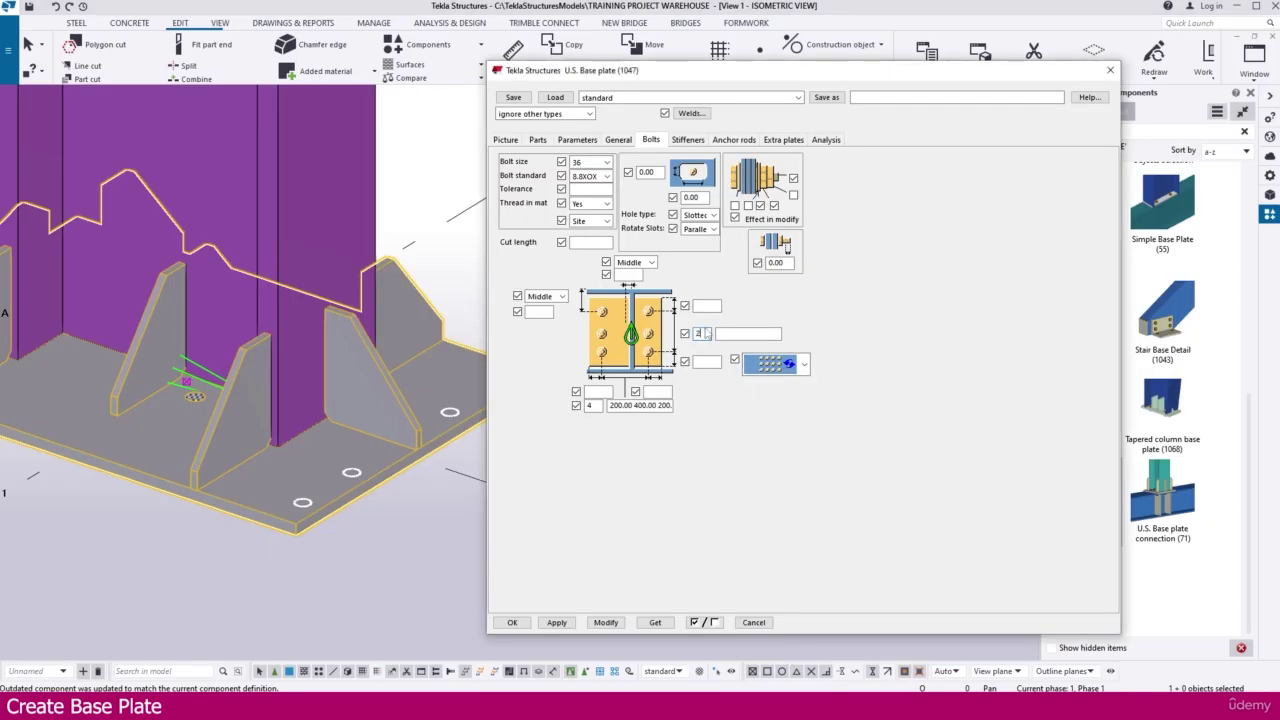
pyautogui.click(735, 333)
pyautogui.click(606, 622)
pyautogui.scroll(-2, 400, 510)
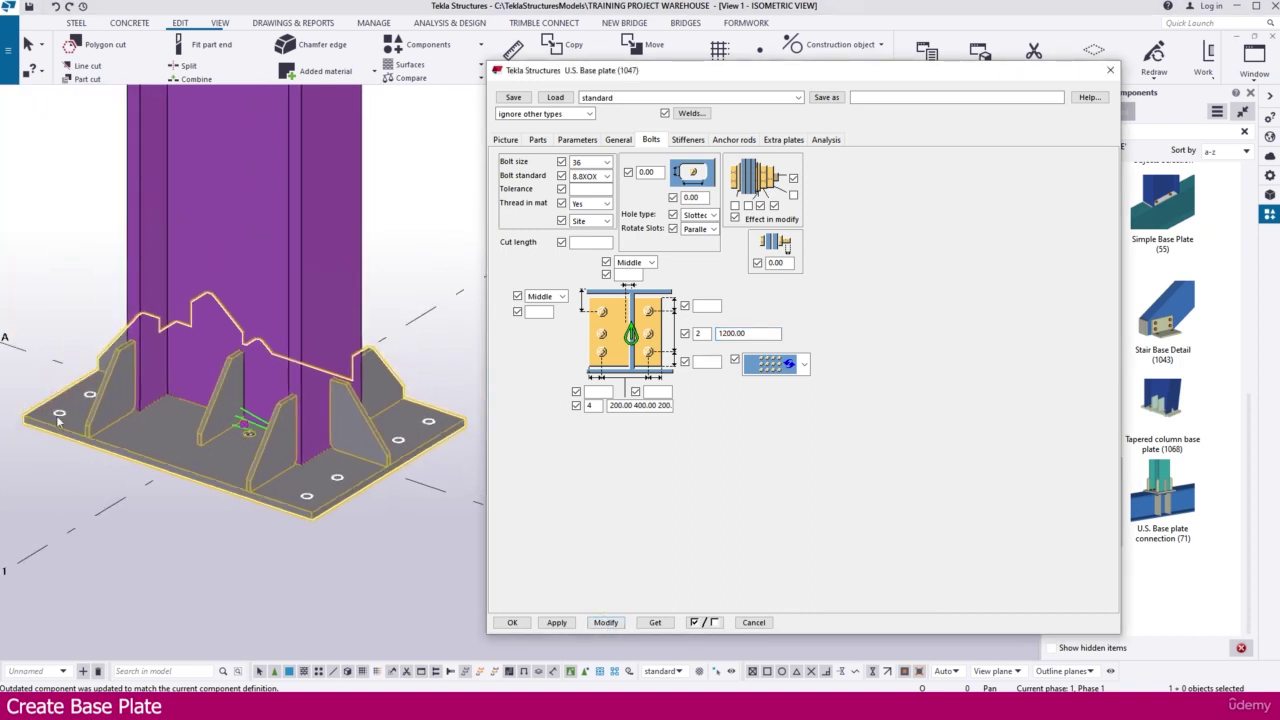
pyautogui.scroll(2, 56, 415)
pyautogui.keyDown('ctrl'); pyautogui.moveTo(53, 416); pyautogui.dragTo(134, 514, button='middle'); pyautogui.keyUp('ctrl')
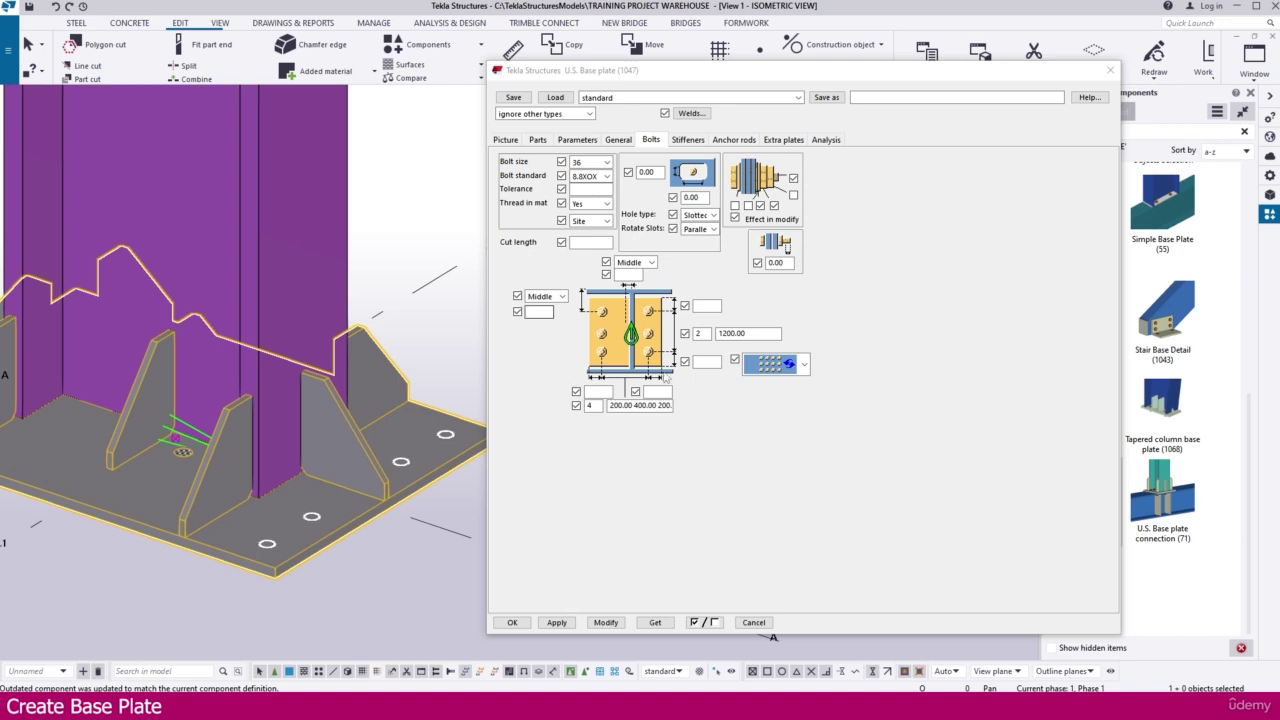
# Set the anchor rod profile to the circular section ROD36 and update the base plate.
pyautogui.click(686, 141)
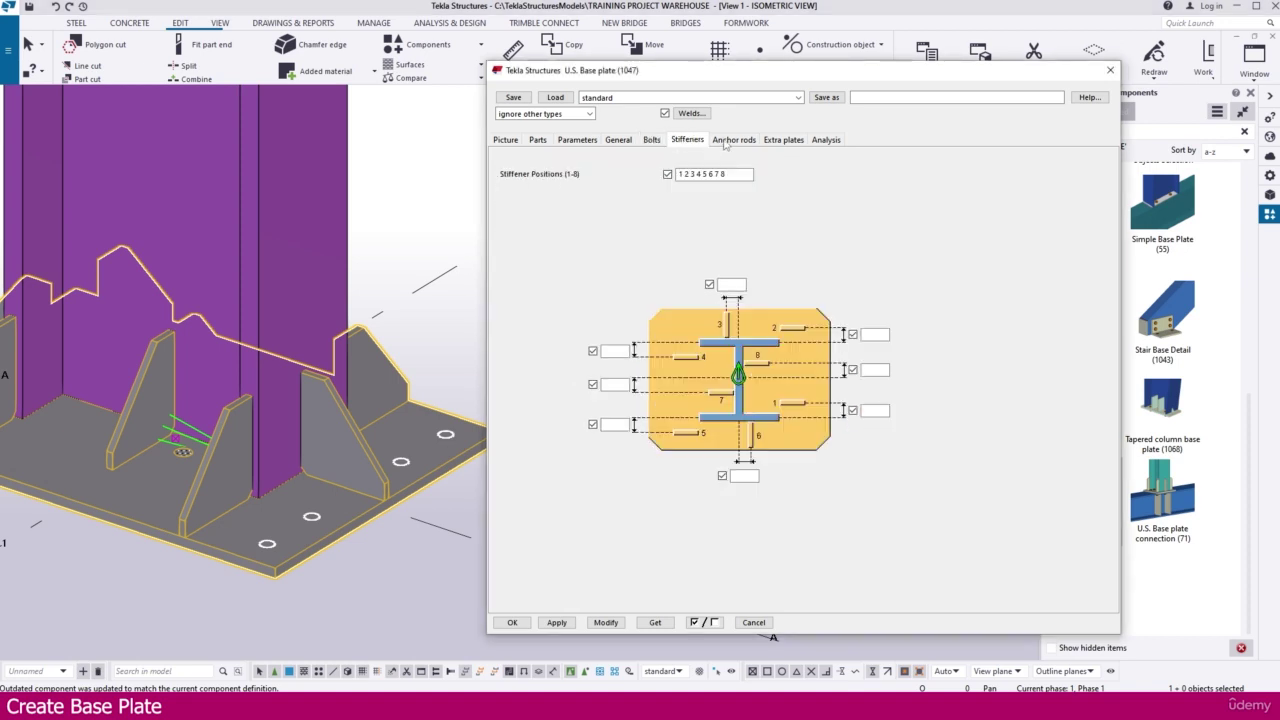
pyautogui.click(730, 140)
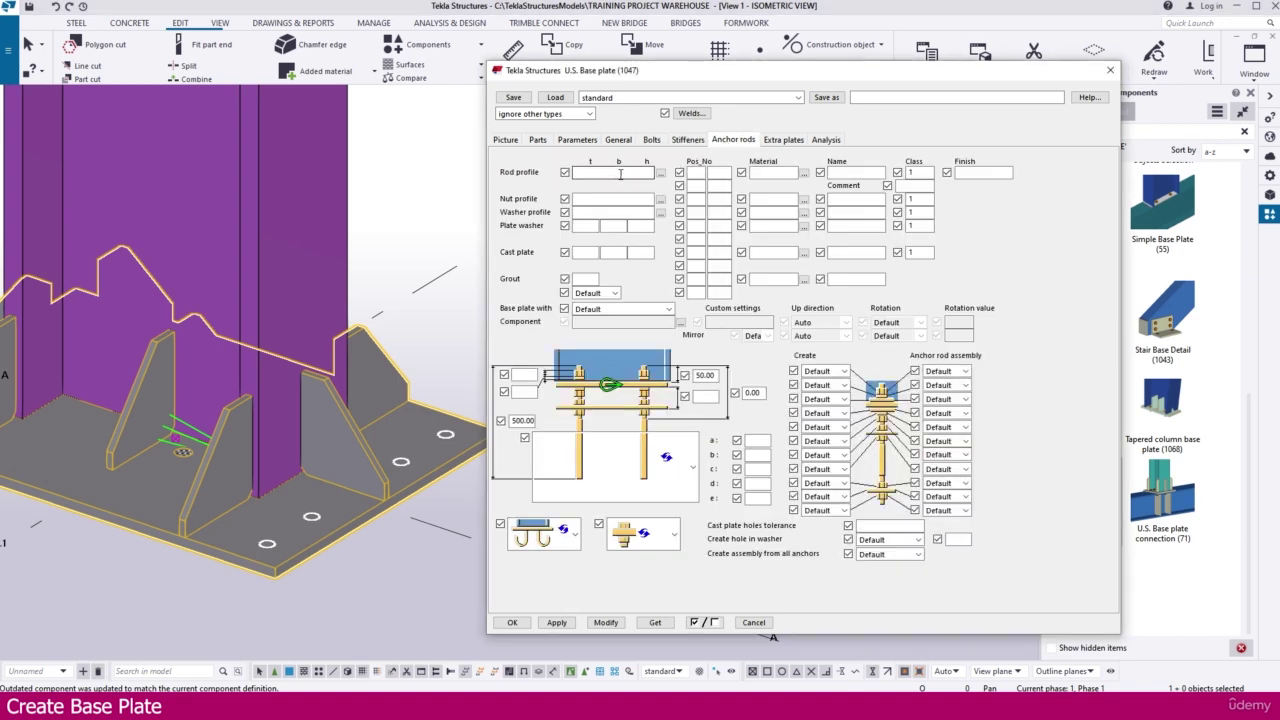
pyautogui.click(661, 173)
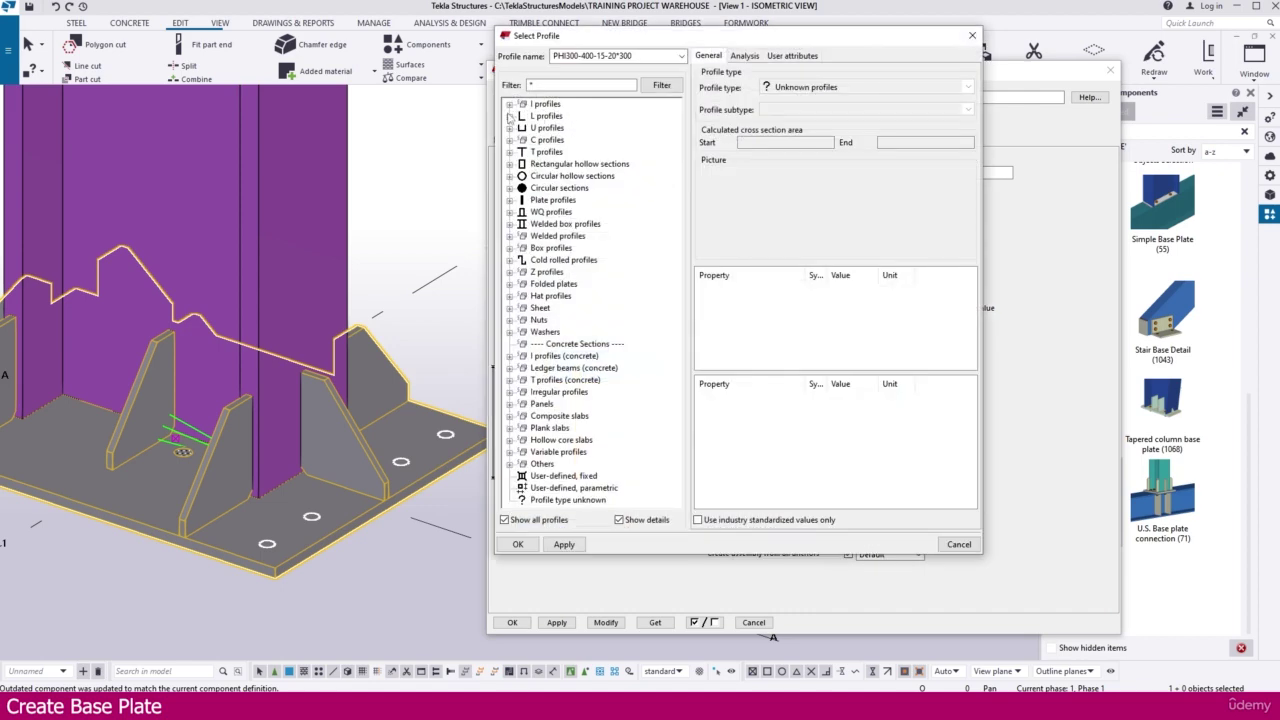
pyautogui.click(510, 188)
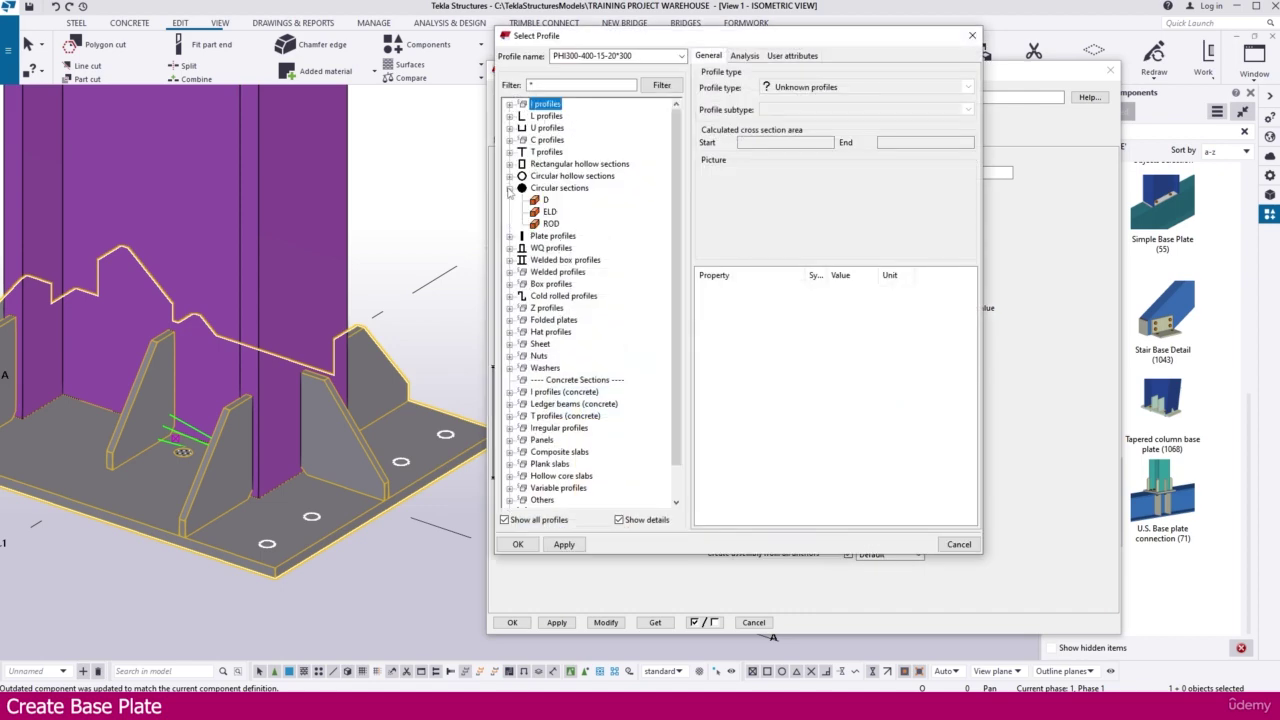
pyautogui.doubleClick(551, 224)
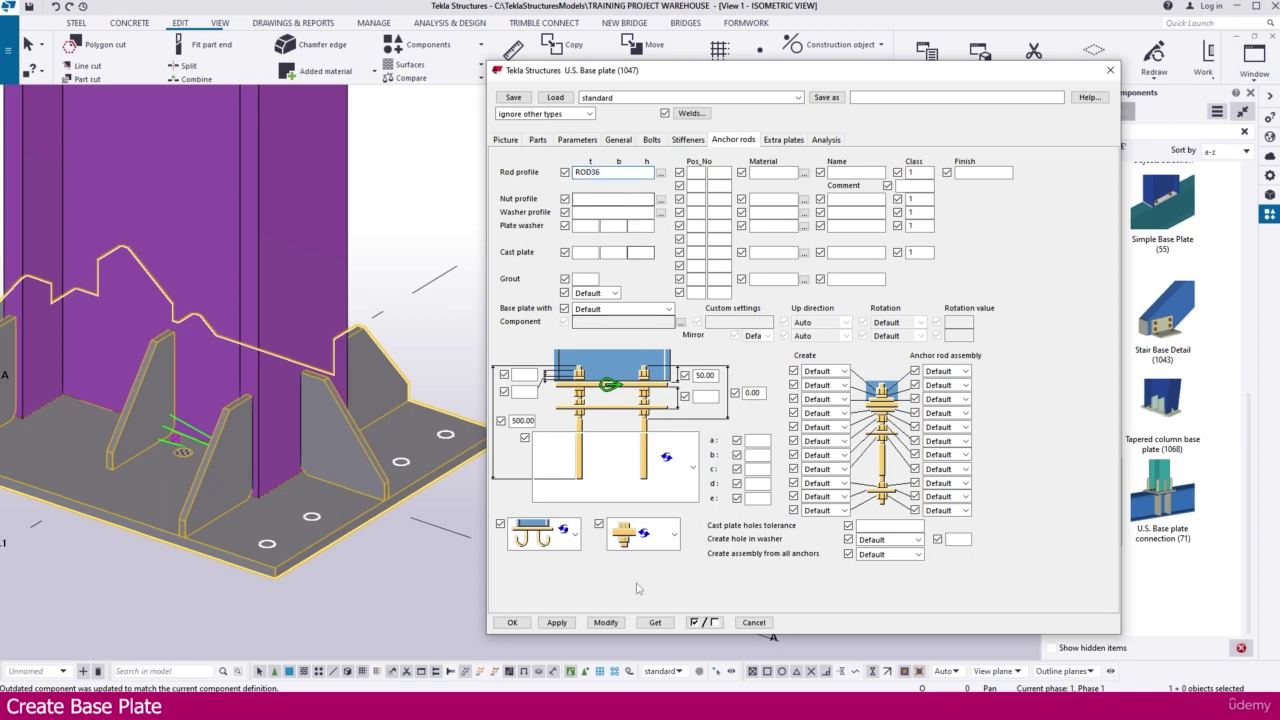
pyautogui.click(605, 622)
pyautogui.scroll(-2, 305, 466)
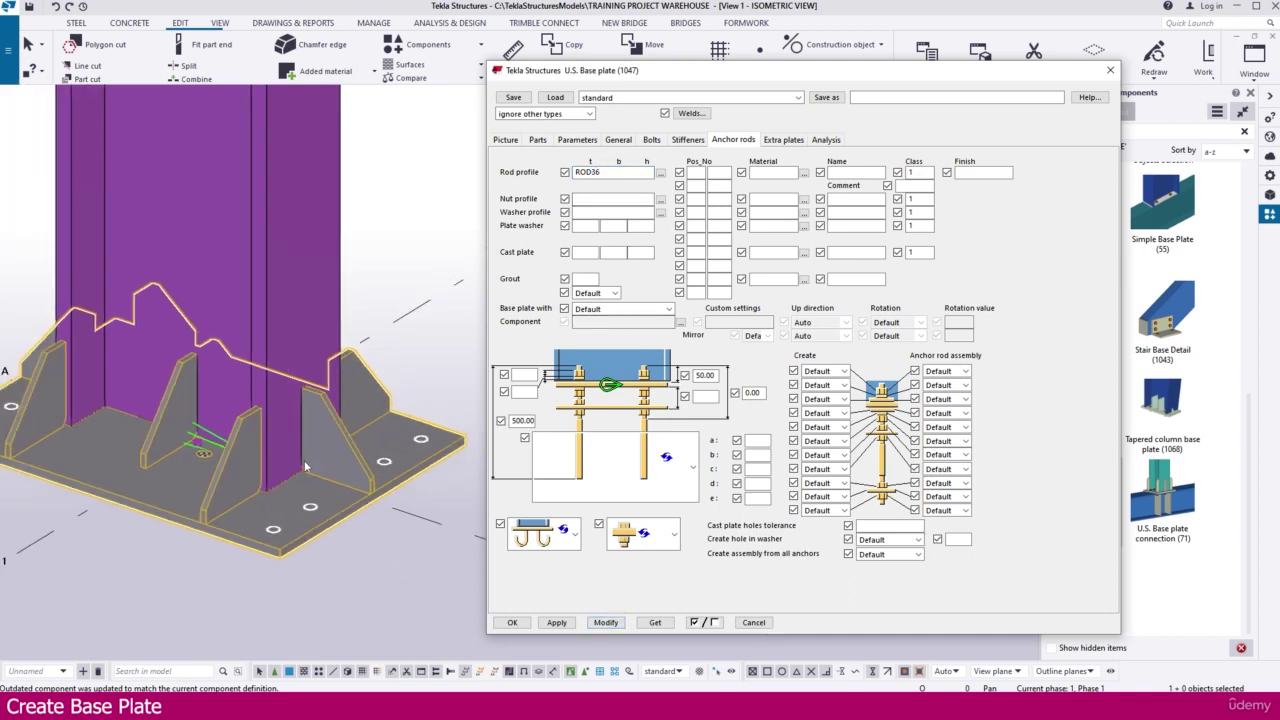
# Set the base plate to be created with anchor rods instead of bolts and update it.
pyautogui.click(600, 292)
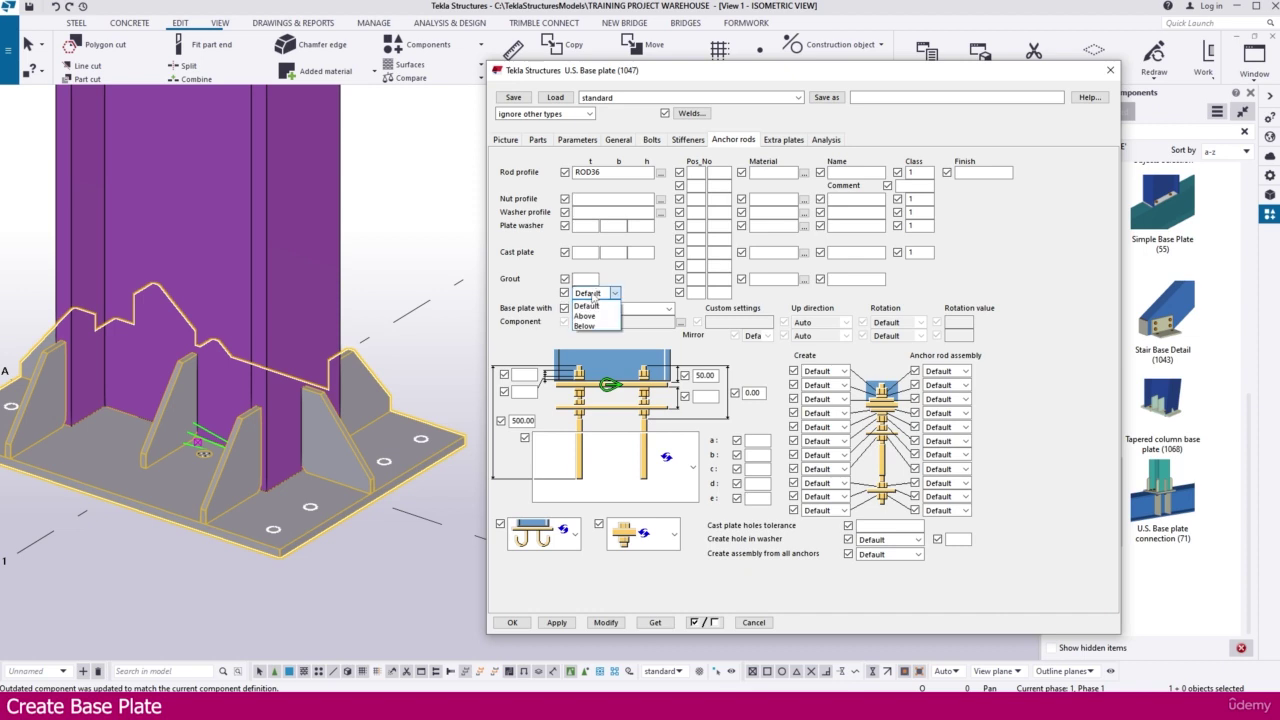
pyautogui.click(612, 320)
pyautogui.click(604, 310)
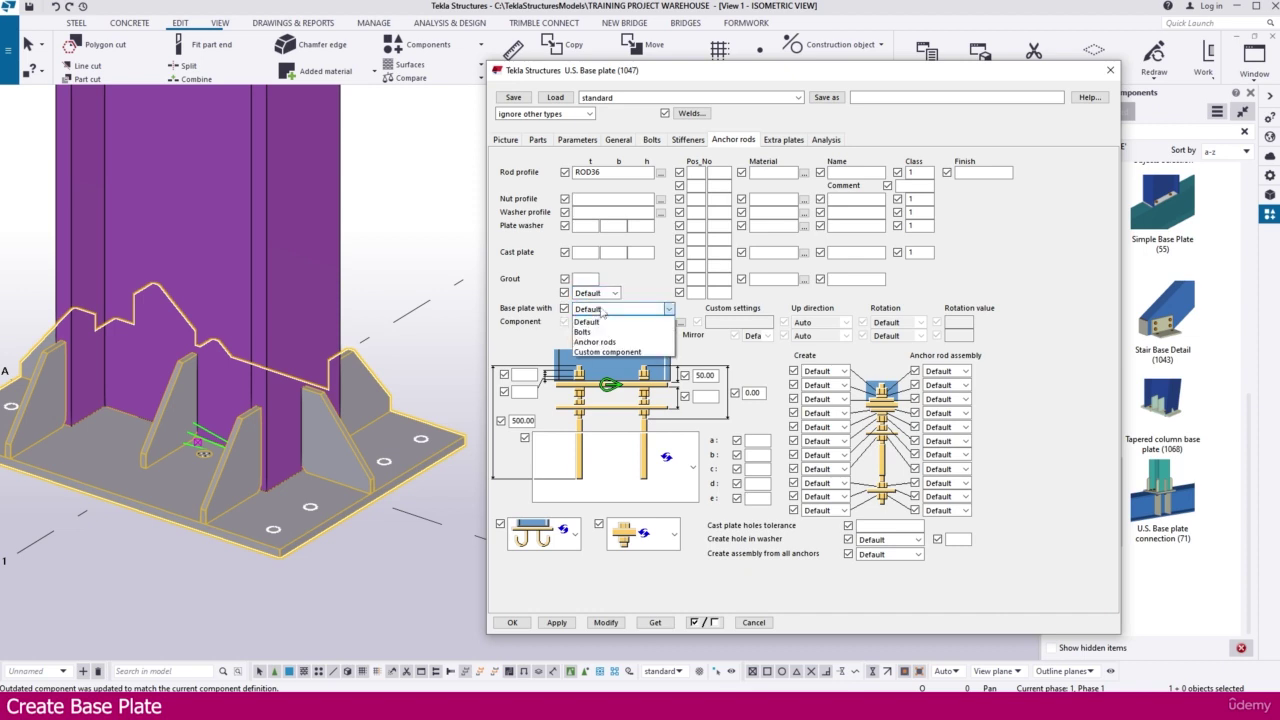
pyautogui.click(612, 342)
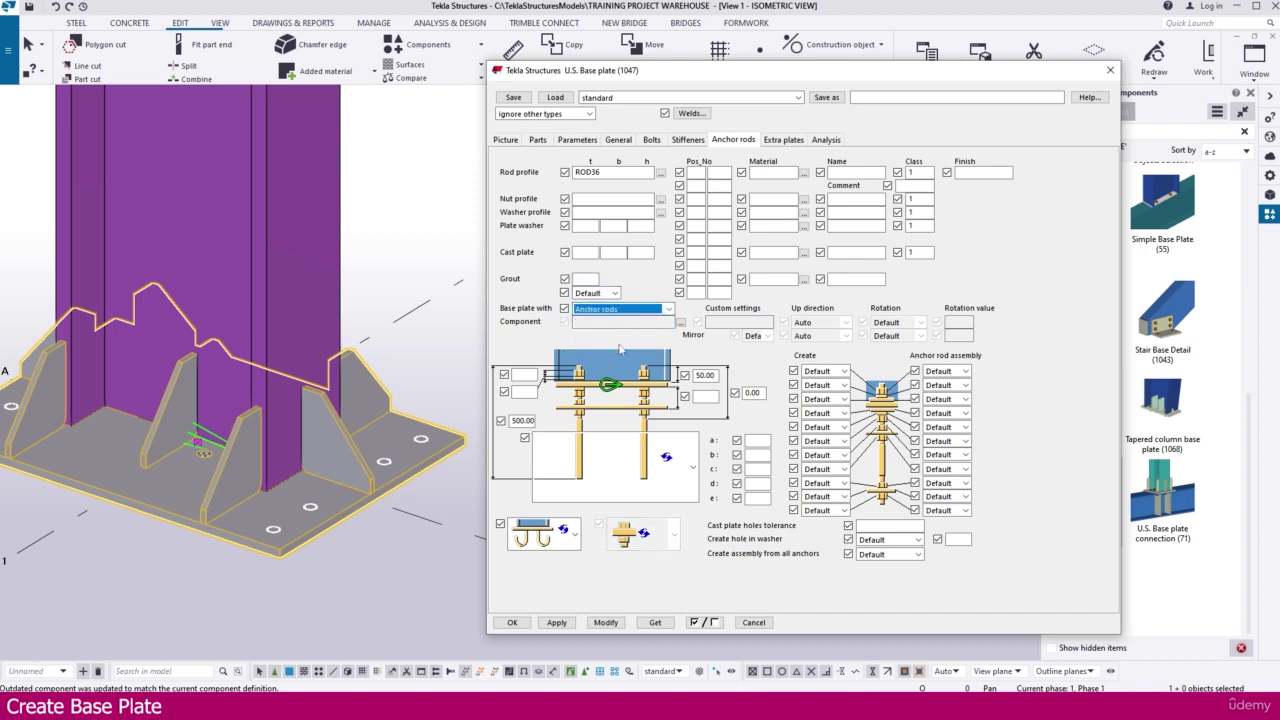
pyautogui.click(606, 622)
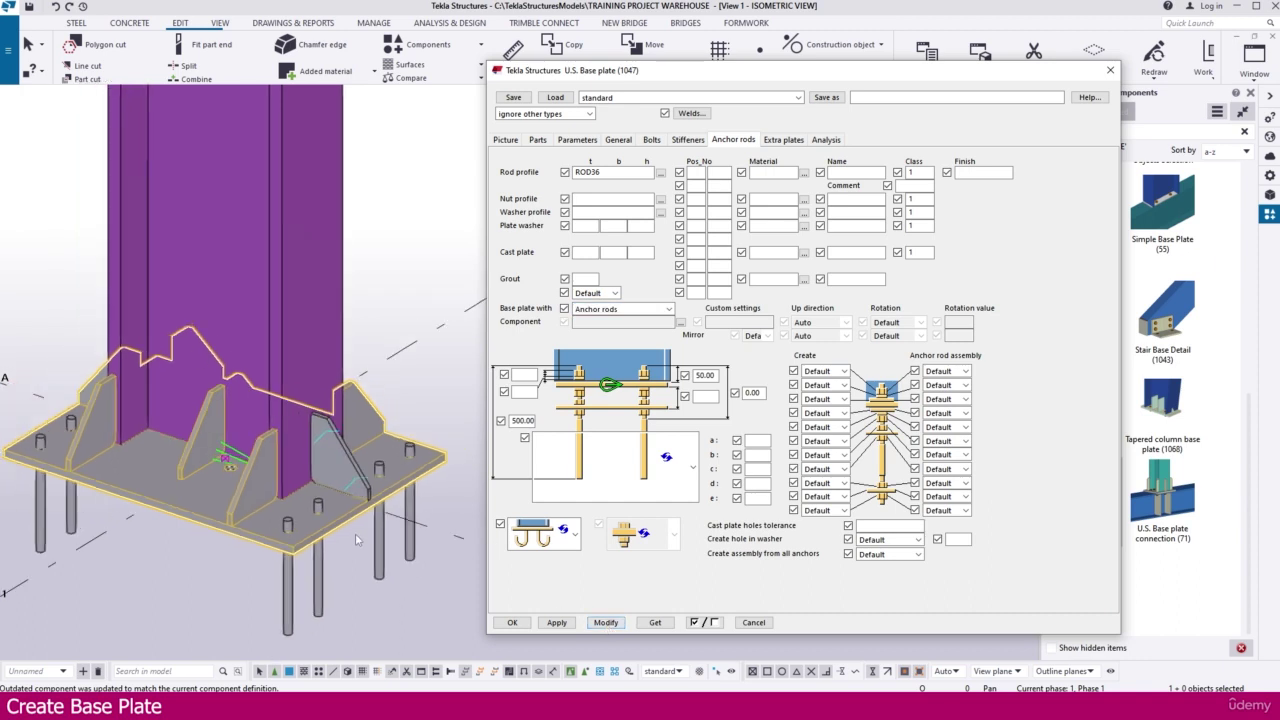
# Choose the straight anchor rod type with a plate and nuts at its lower end and update the base plate.
pyautogui.click(692, 467)
pyautogui.scroll(-2, 620, 320)
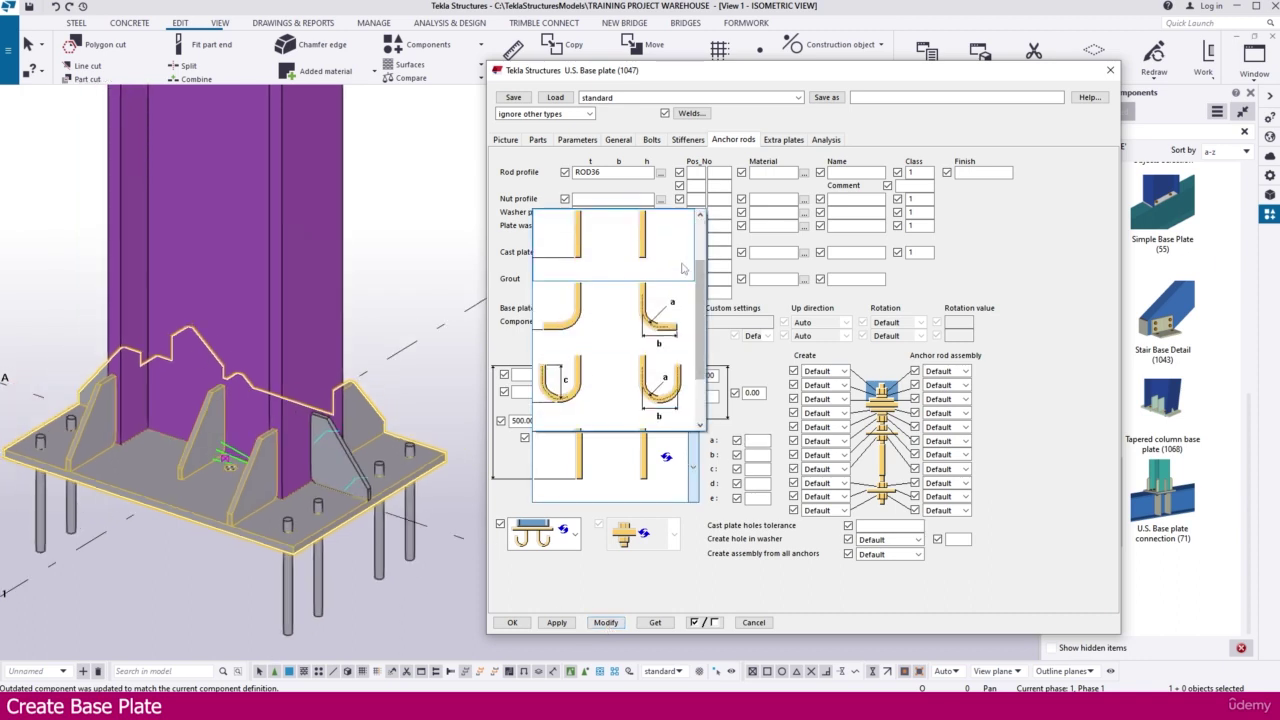
pyautogui.click(640, 390)
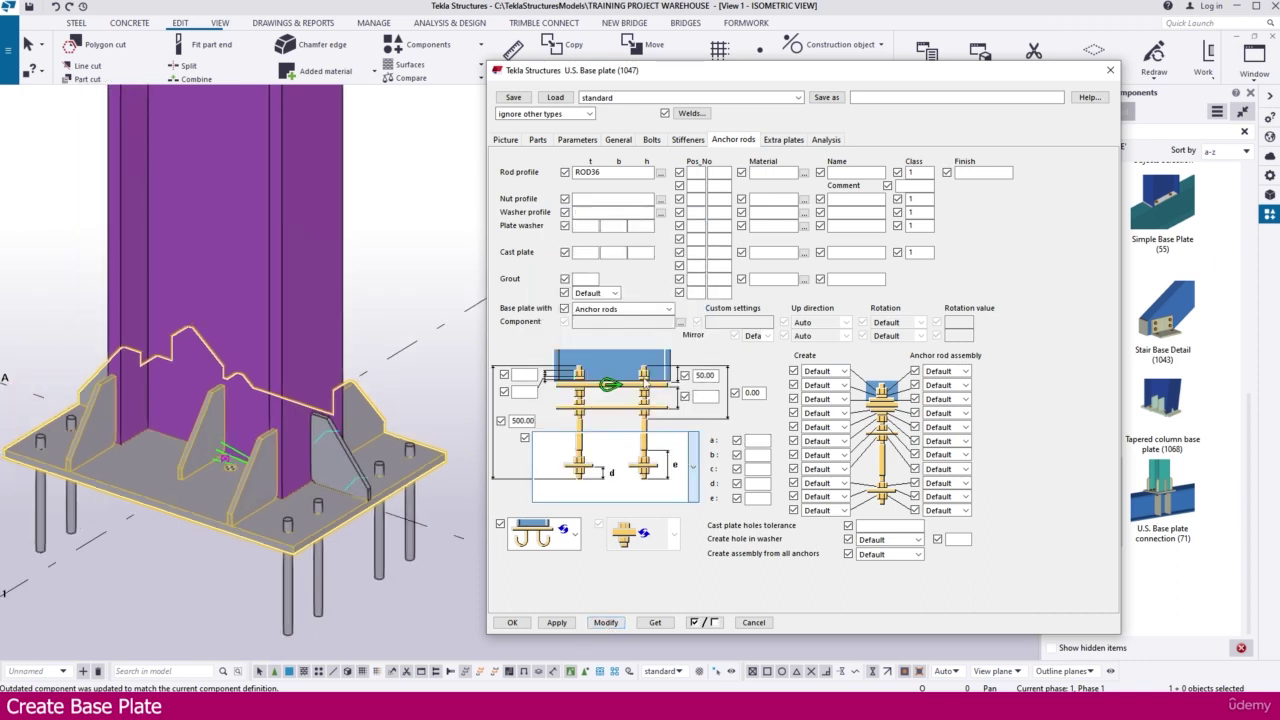
pyautogui.click(676, 489)
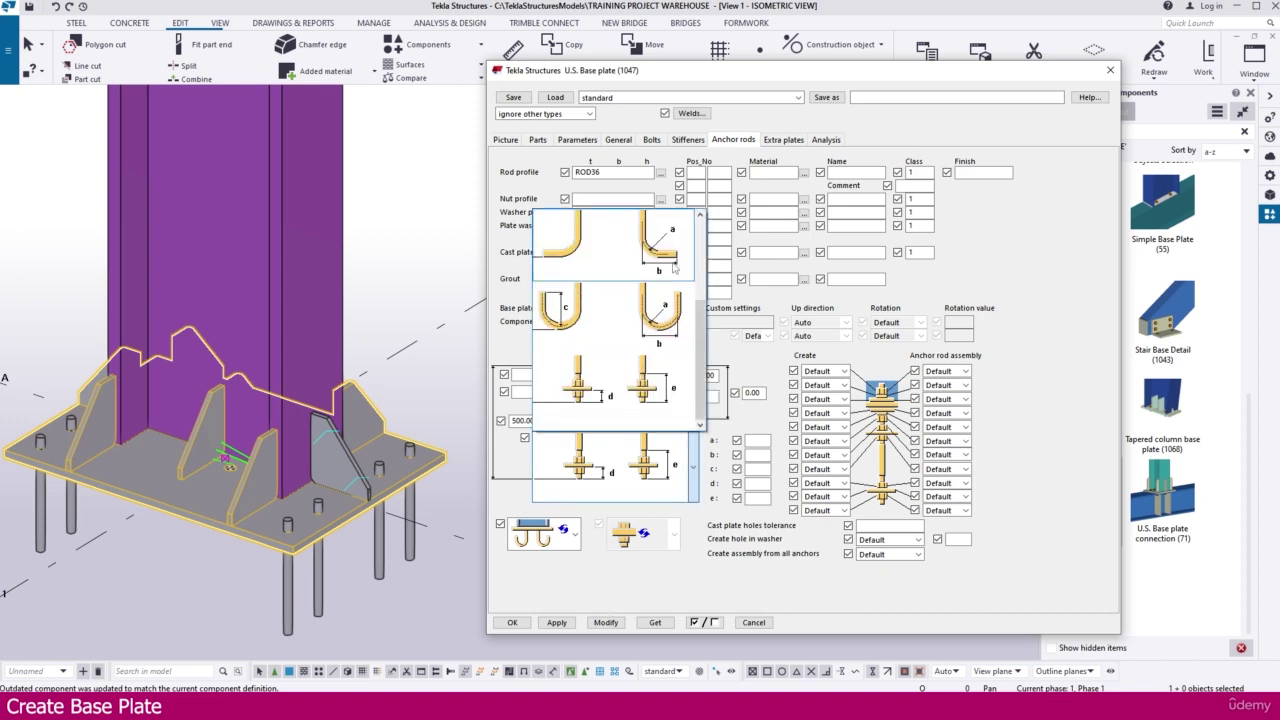
pyautogui.moveTo(698, 325); pyautogui.dragTo(634, 560)
pyautogui.click(640, 408)
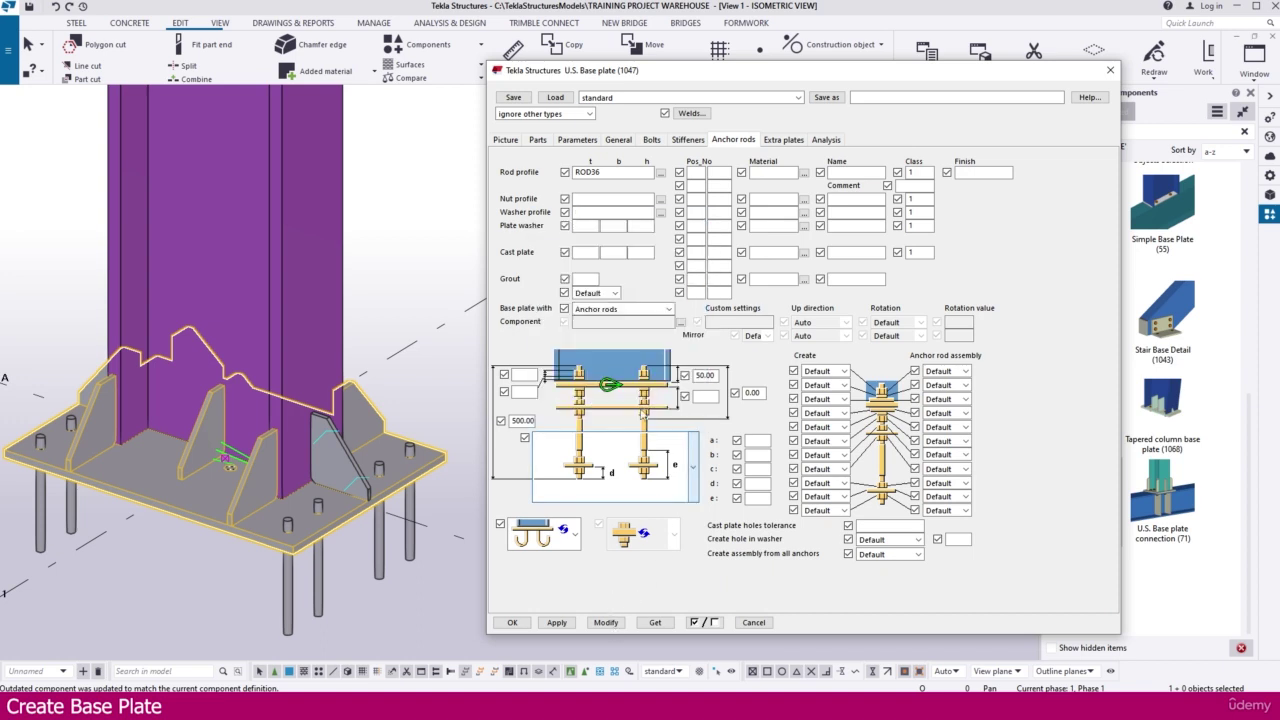
pyautogui.click(606, 622)
pyautogui.moveTo(356, 573); pyautogui.dragTo(311, 566, button='middle')
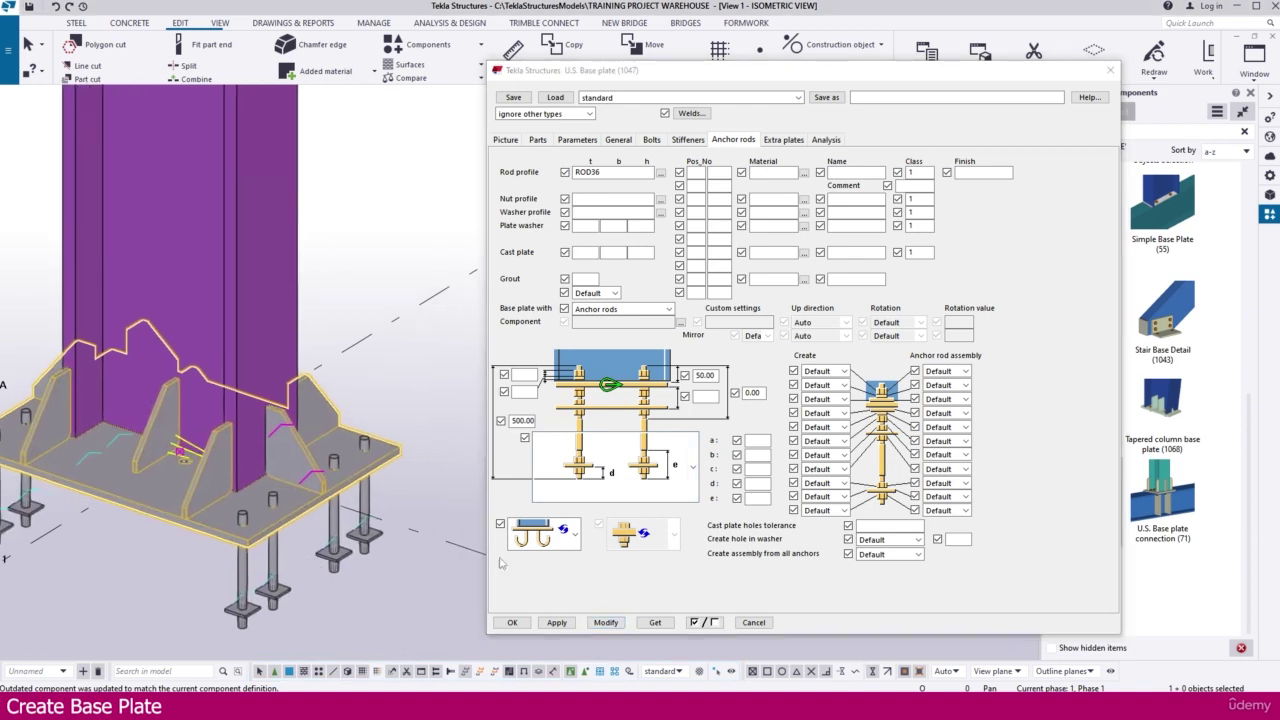
# Add a 25 mm grout layer placed below the base plate, update the component and inspect the grout.
pyautogui.click(596, 293)
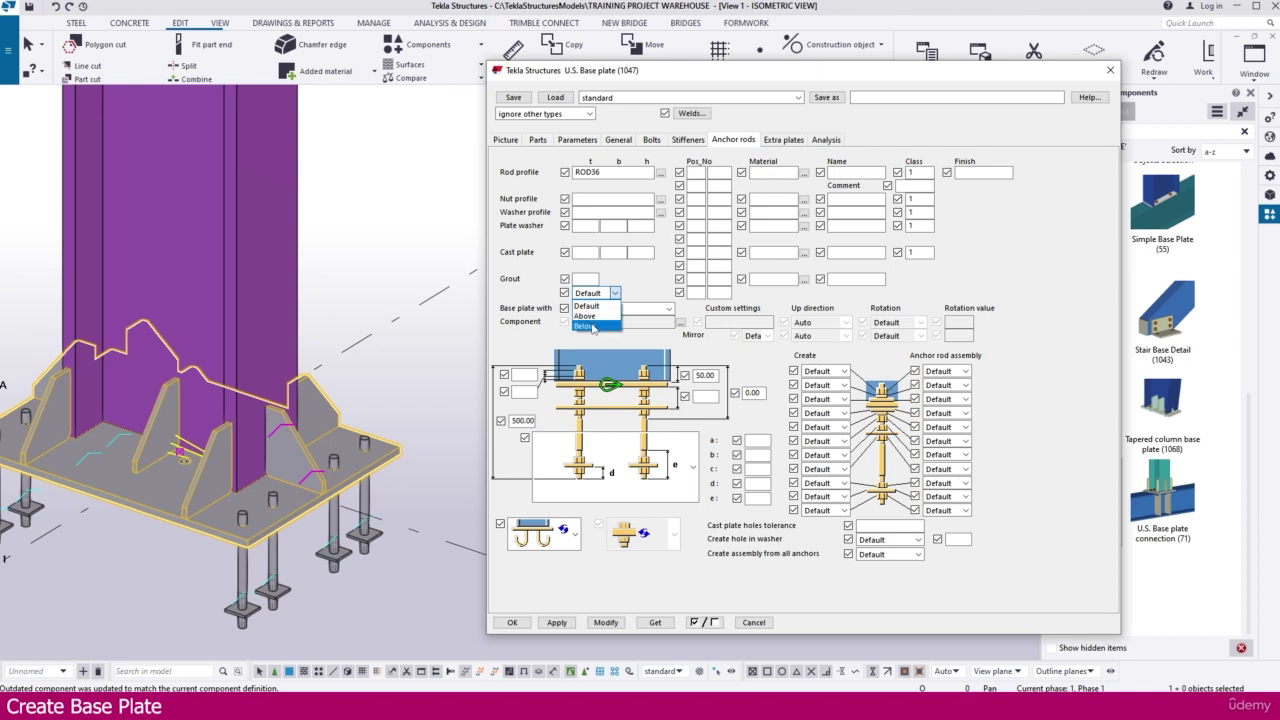
pyautogui.click(593, 327)
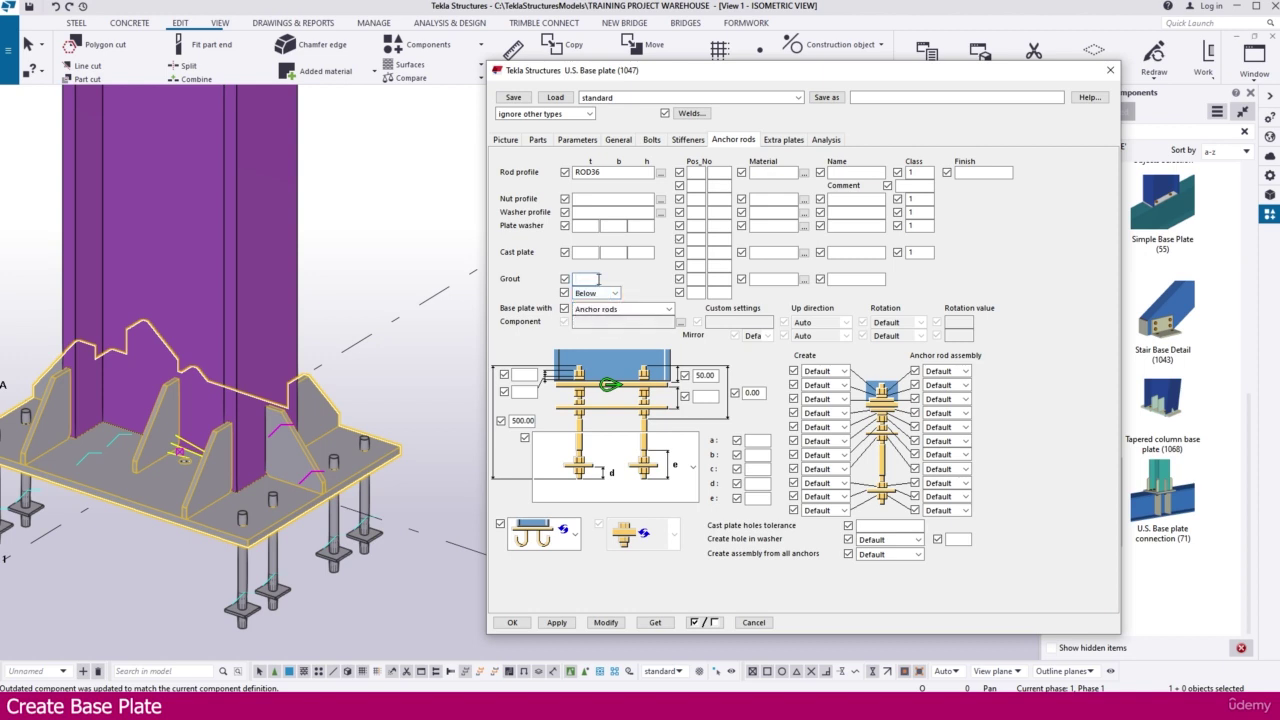
pyautogui.write('25')
pyautogui.click(605, 622)
pyautogui.scroll(5, 251, 535)
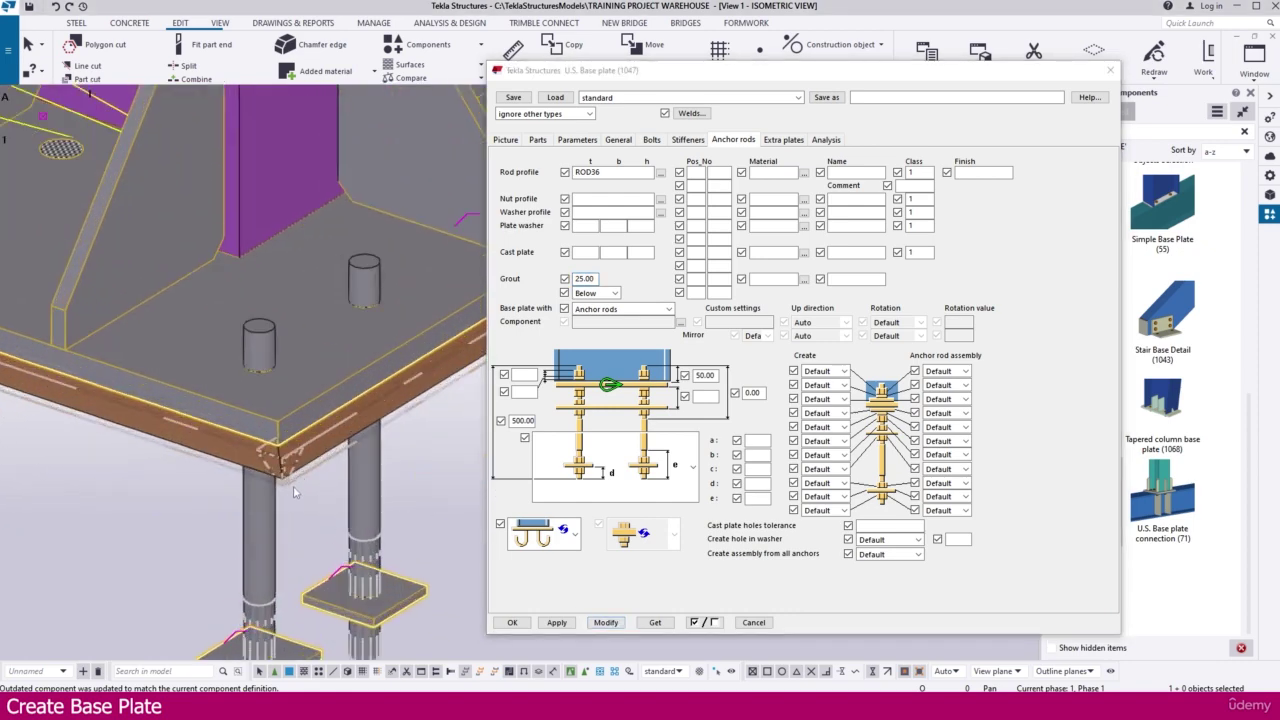
pyautogui.scroll(-5, 227, 499)
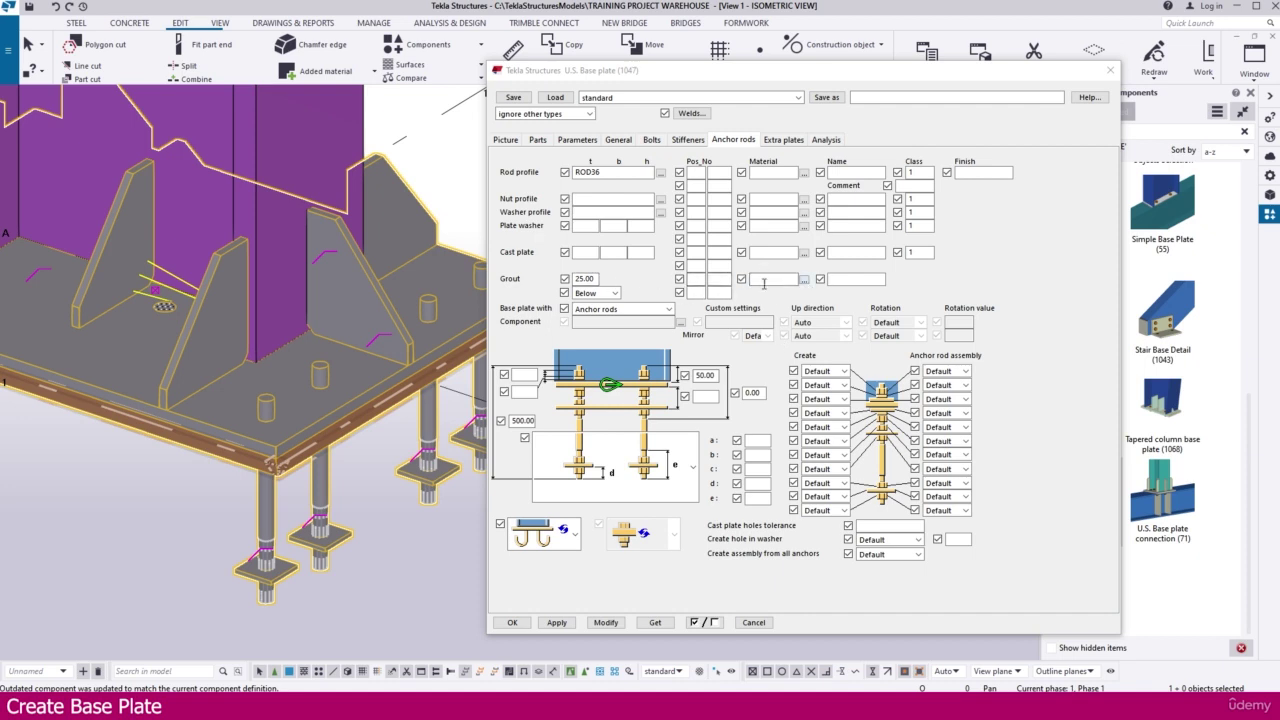
# Give the grout the position number GT 1, the concrete material Grout and the name GROUT.
pyautogui.click(701, 279)
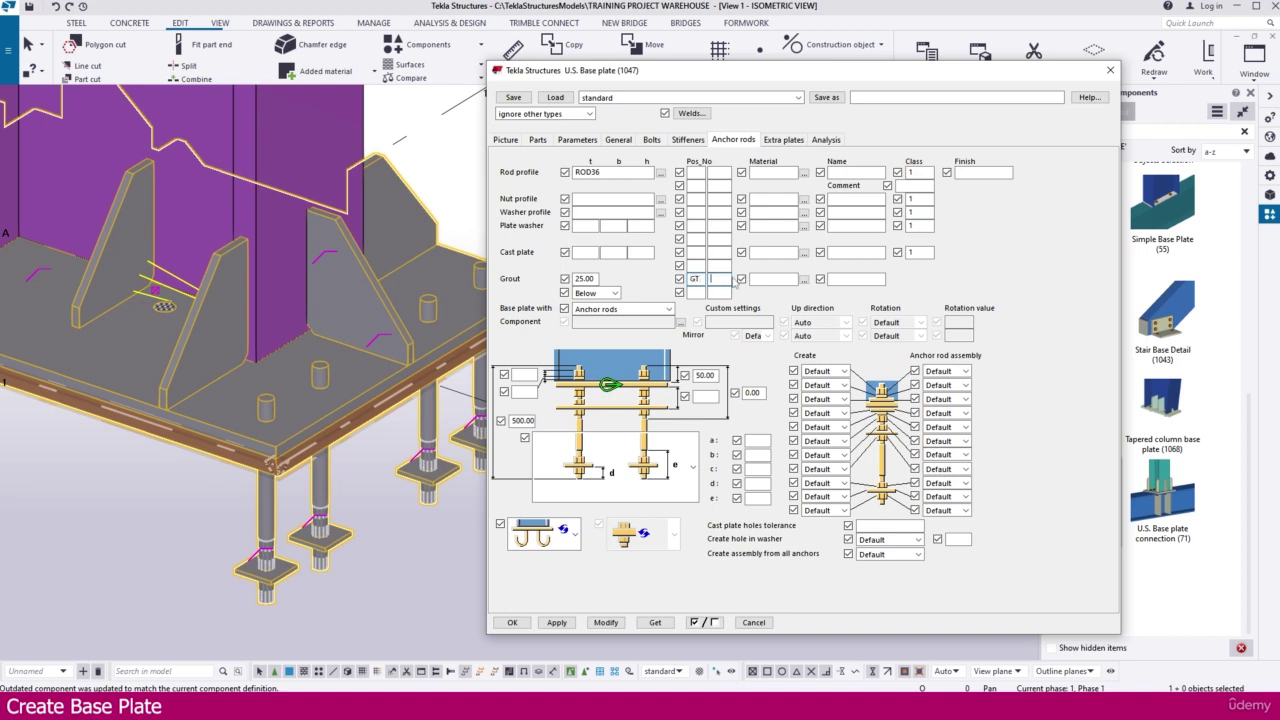
pyautogui.click(804, 282)
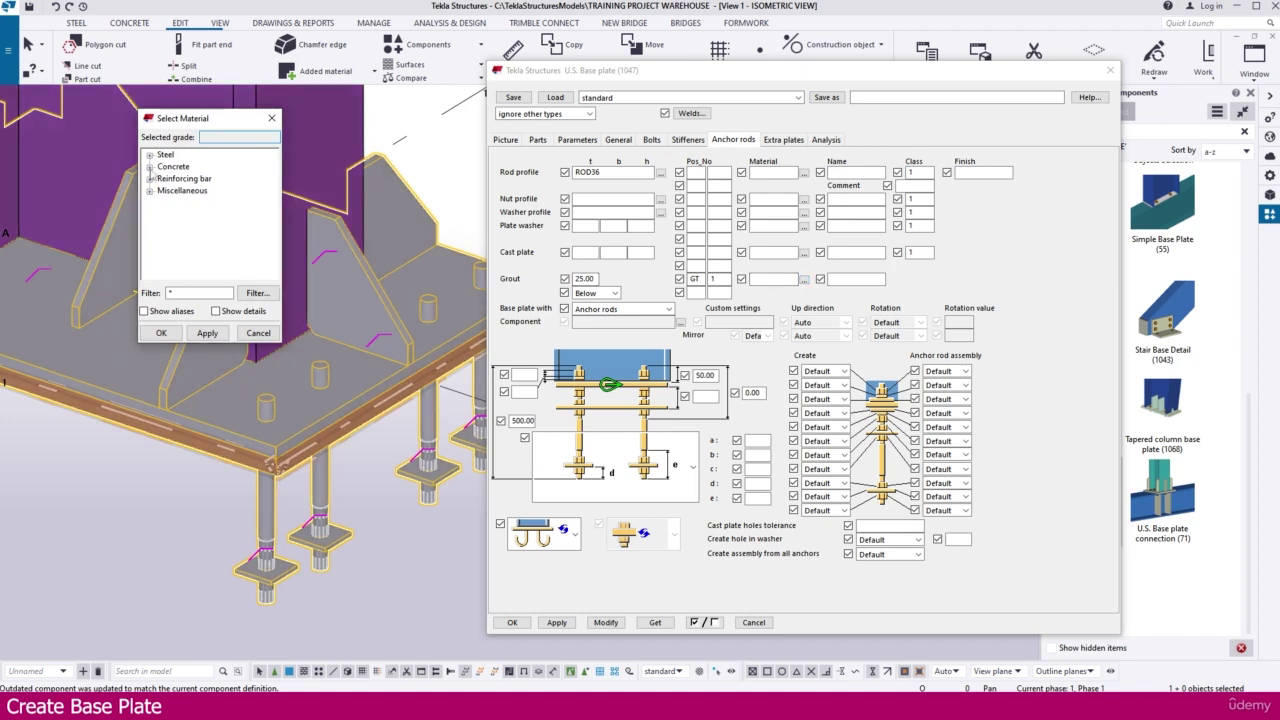
pyautogui.click(149, 167)
pyautogui.moveTo(272, 170); pyautogui.dragTo(276, 238)
pyautogui.click(178, 202)
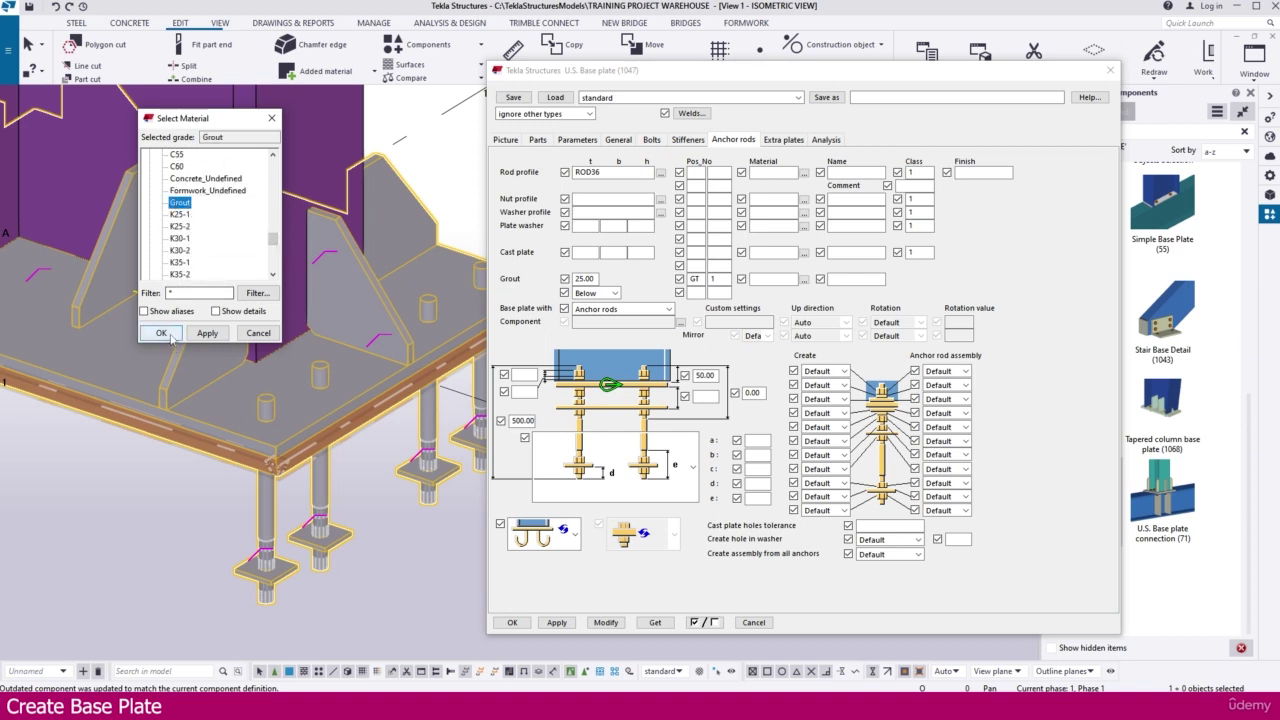
pyautogui.click(161, 333)
pyautogui.click(841, 279)
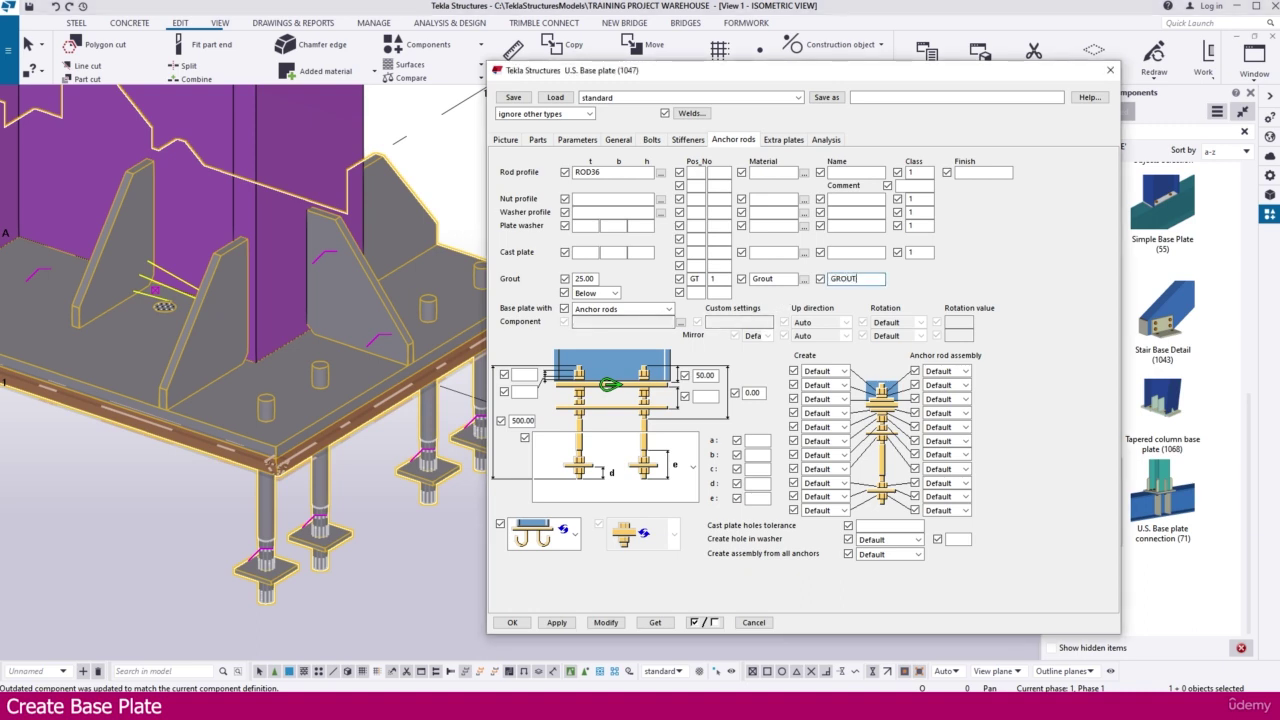
# Give the anchor rods the position number AR 1, steel material A36 and name ANCHOR ROD, and update the base plate.
pyautogui.click(697, 172)
pyautogui.write('AR')
pyautogui.press('Tab')
pyautogui.click(804, 173)
pyautogui.click(148, 155)
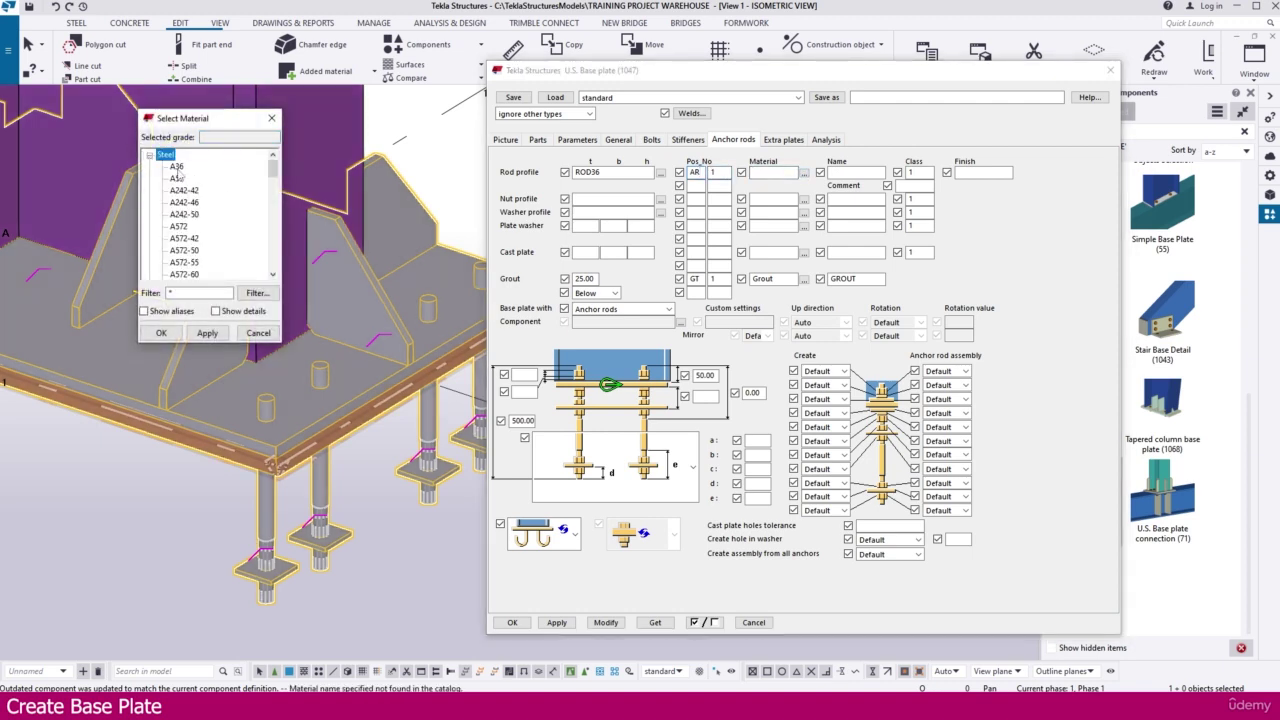
pyautogui.doubleClick(175, 166)
pyautogui.click(858, 172)
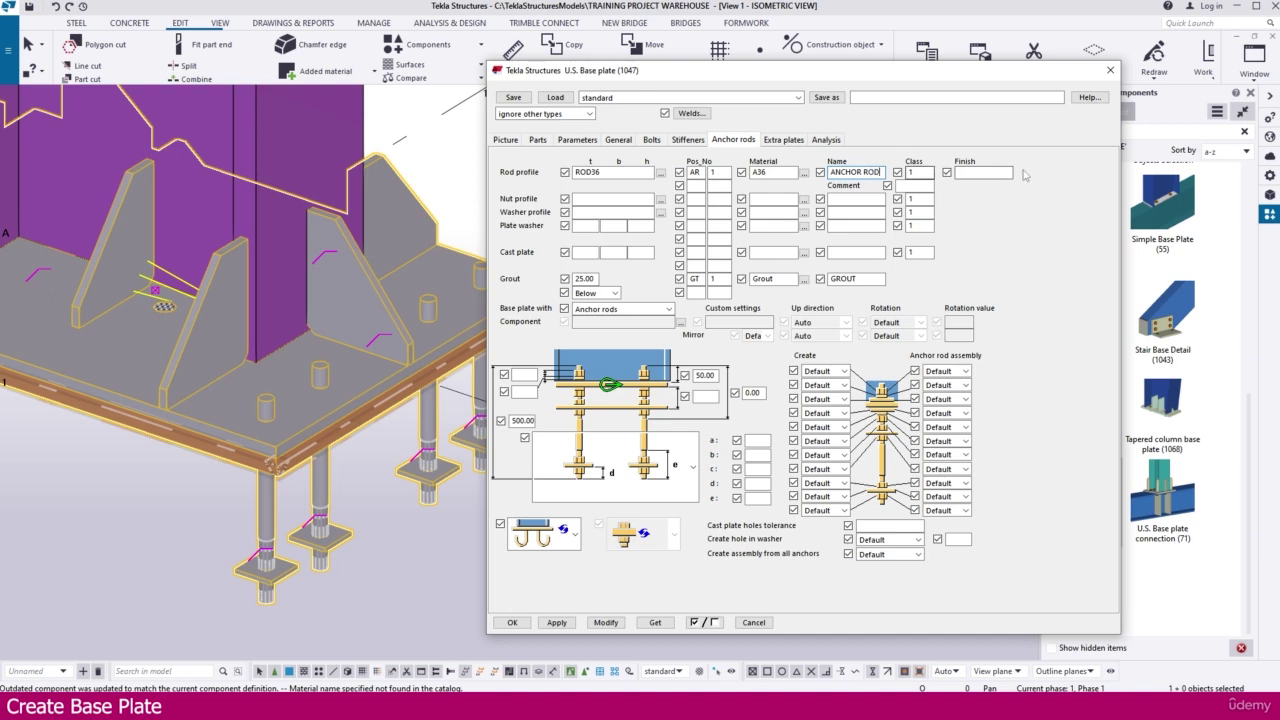
pyautogui.click(605, 622)
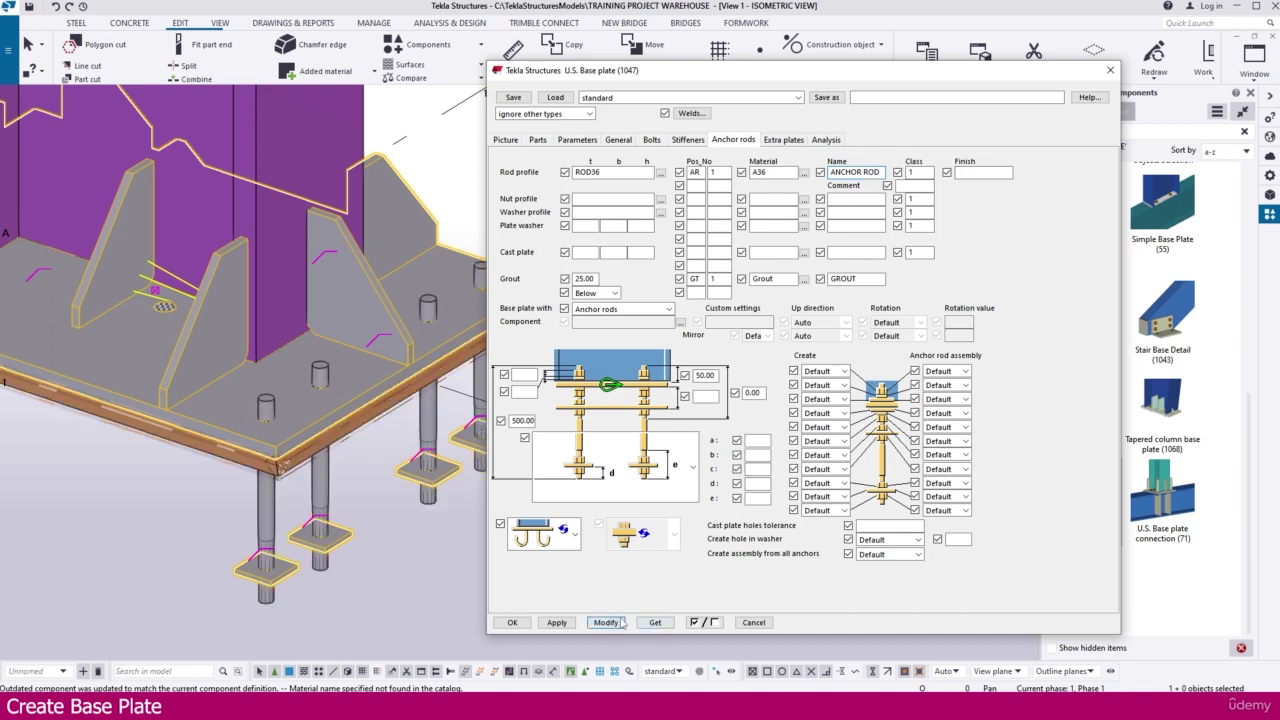
pyautogui.click(309, 449)
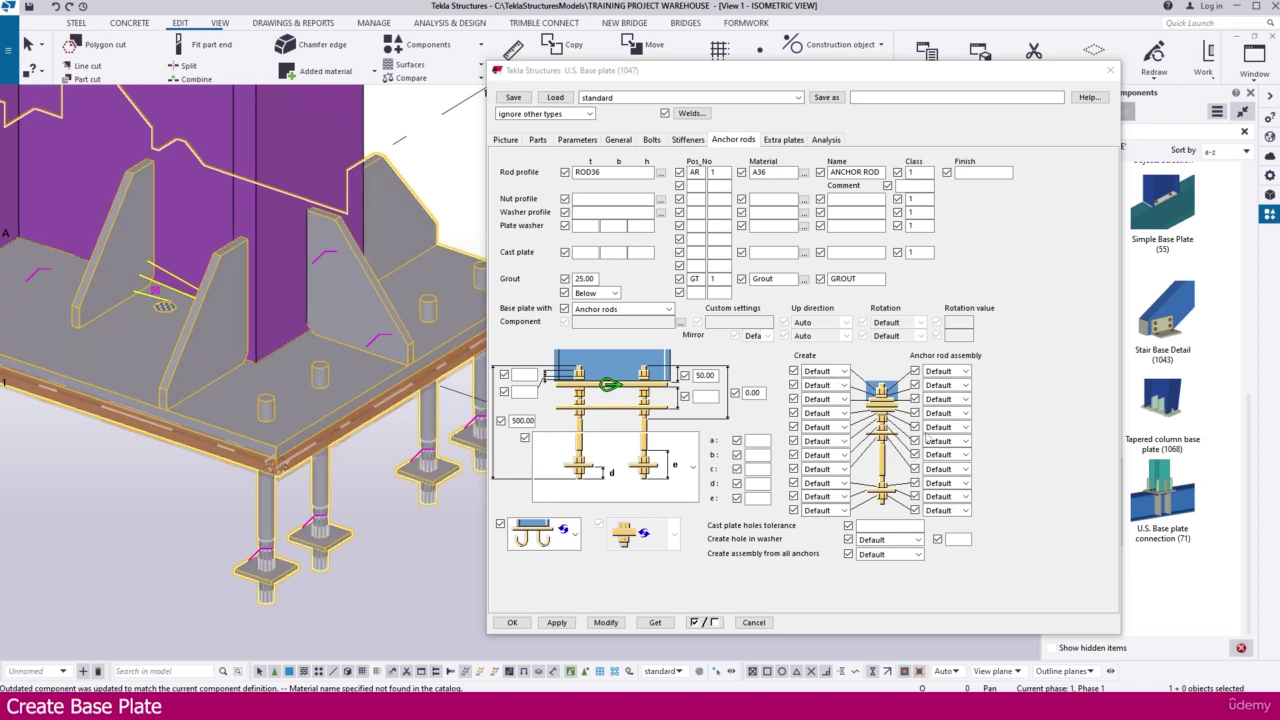
# Set all eleven Create options for the anchor rod's nuts, washers and plates to Yes.
pyautogui.click(826, 371)
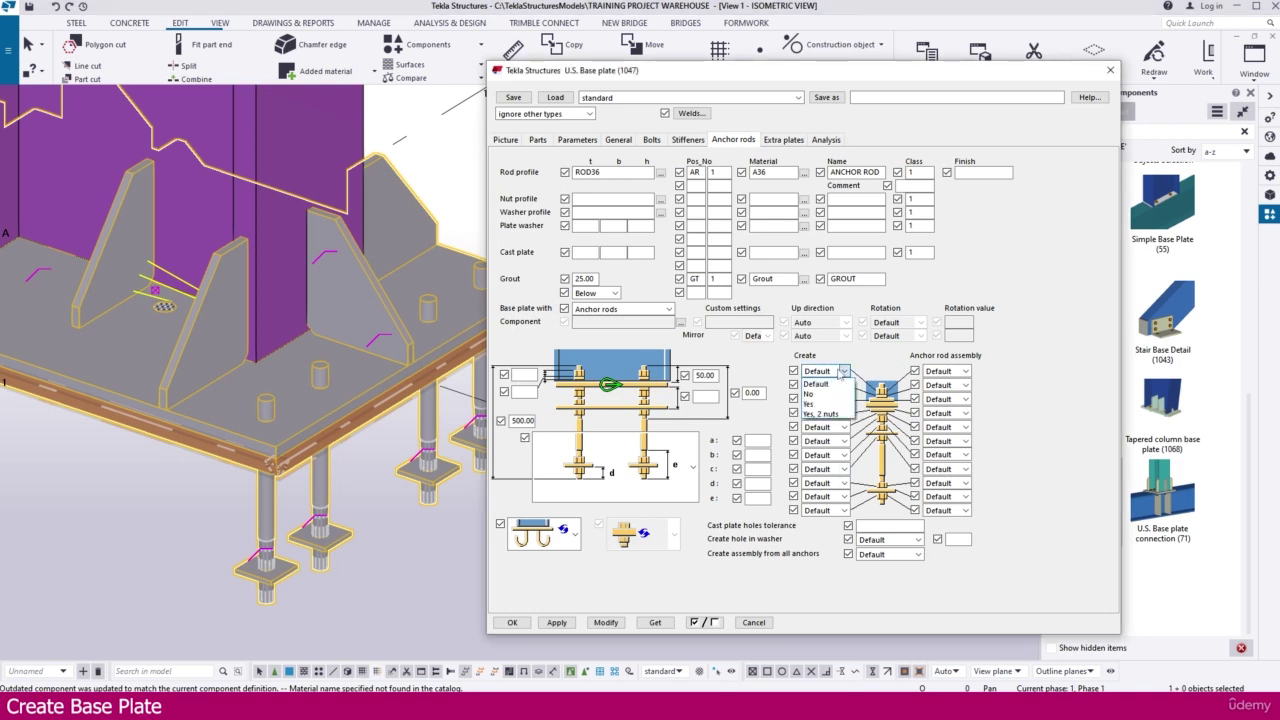
pyautogui.click(817, 404)
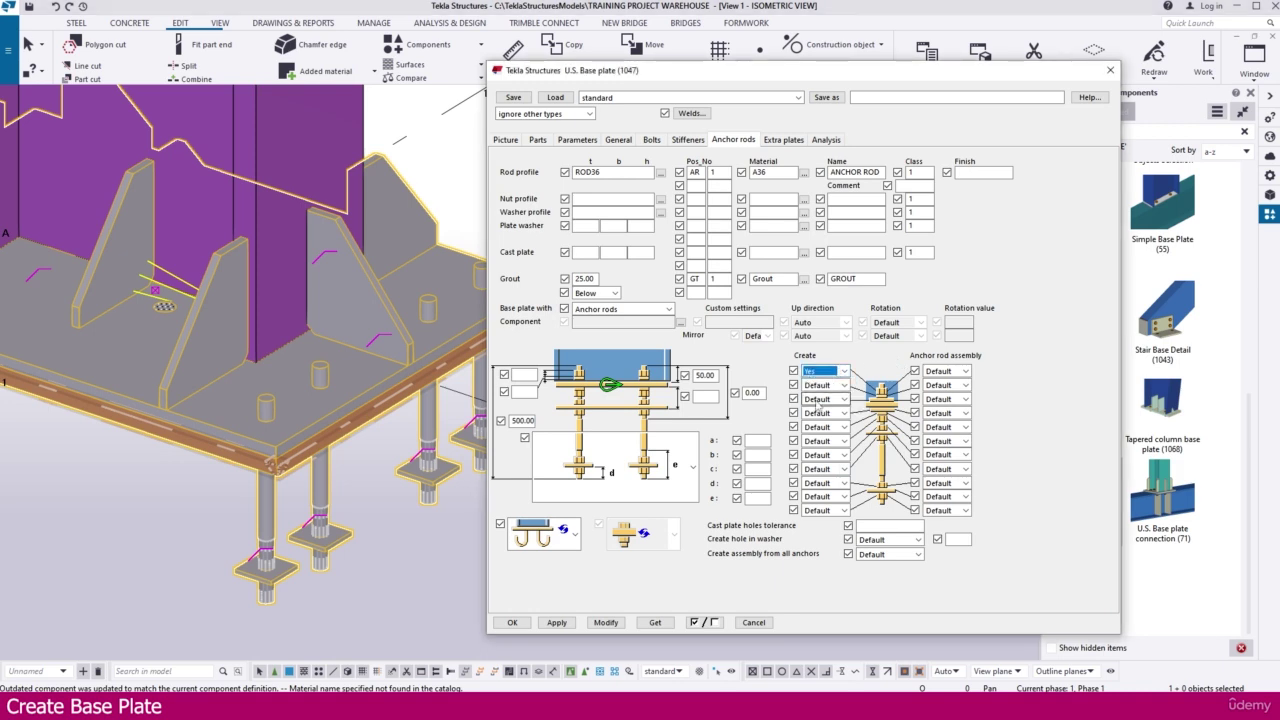
pyautogui.click(830, 371)
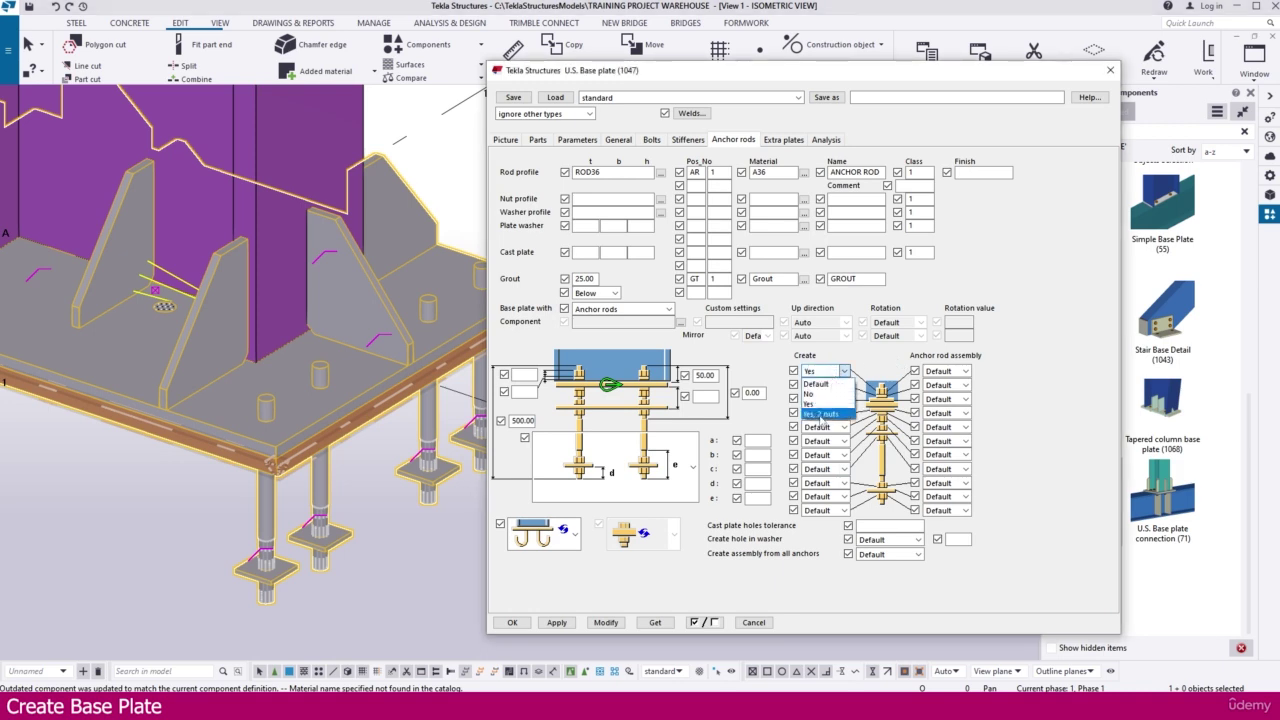
pyautogui.click(838, 366)
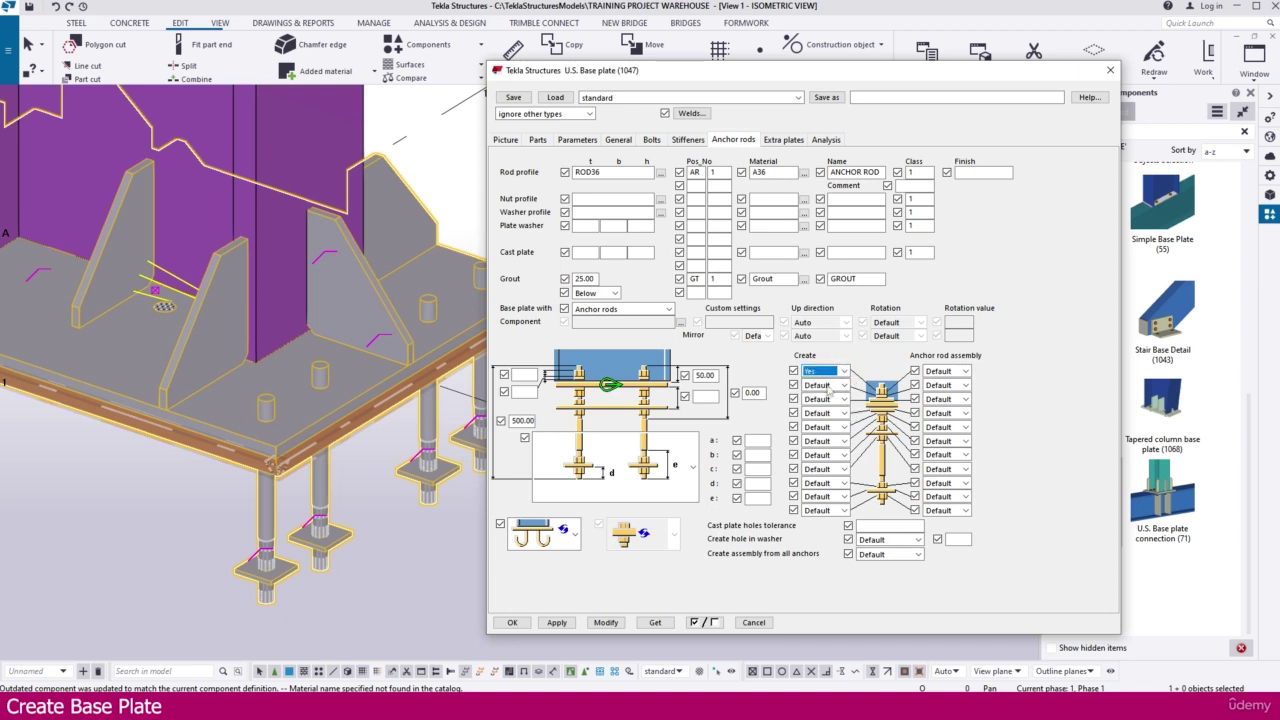
pyautogui.click(826, 385)
pyautogui.click(812, 417)
pyautogui.click(826, 399)
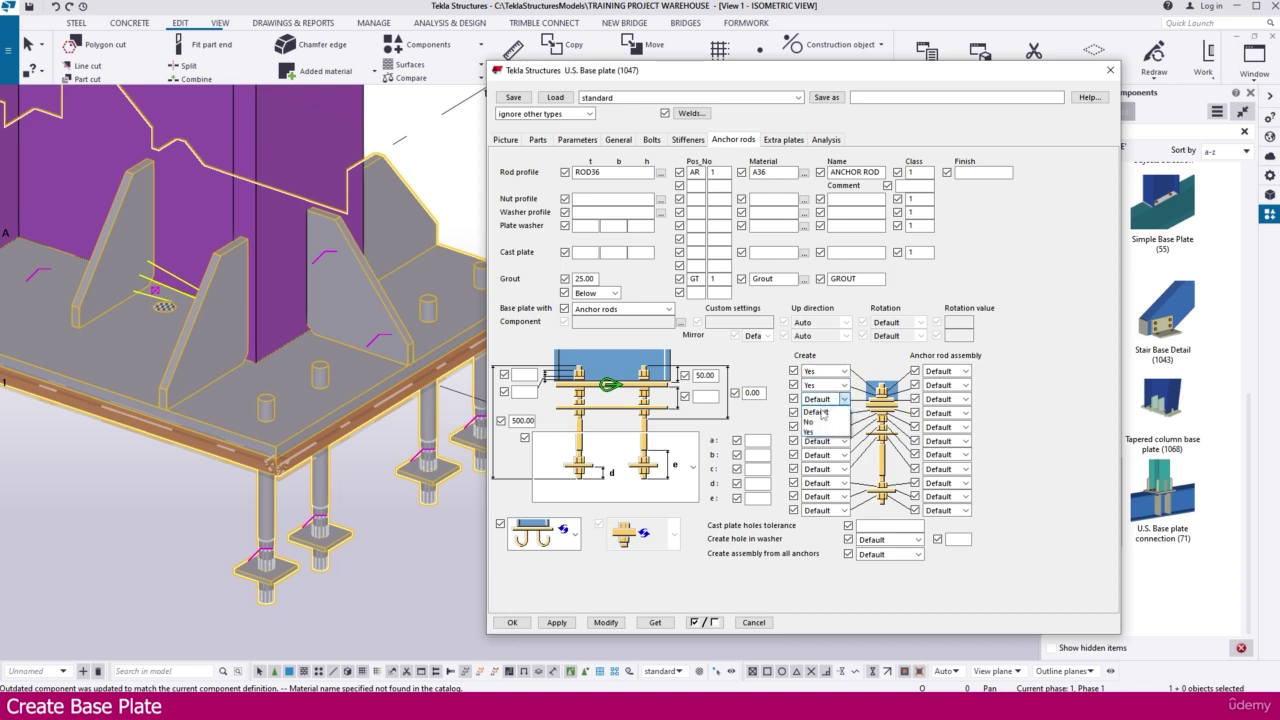
pyautogui.click(810, 431)
pyautogui.click(826, 413)
pyautogui.click(812, 445)
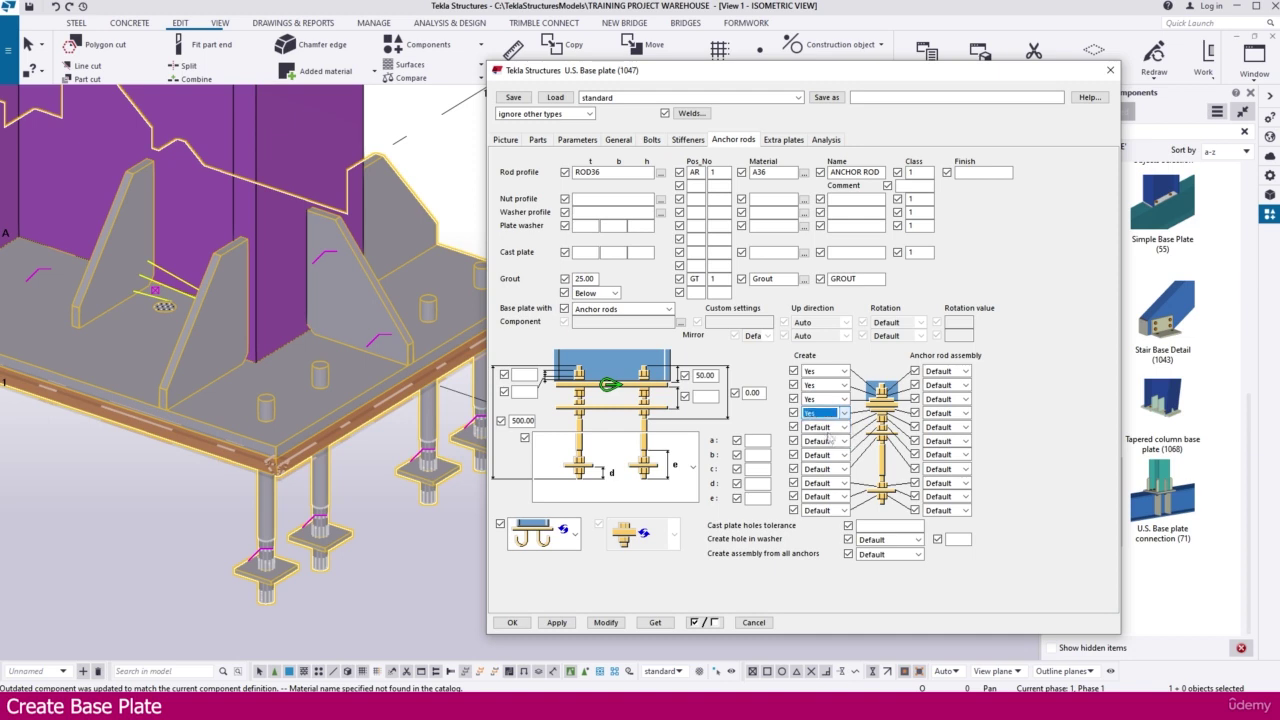
pyautogui.click(826, 427)
pyautogui.click(812, 459)
pyautogui.click(826, 441)
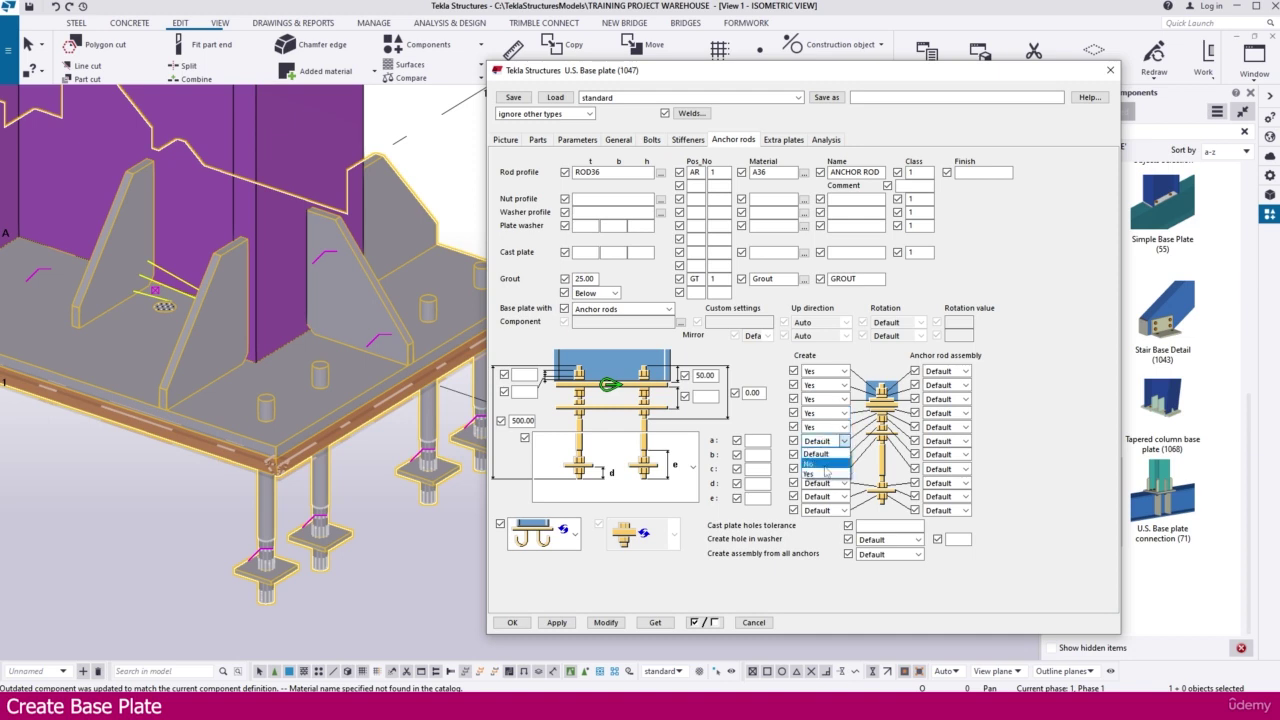
pyautogui.click(812, 473)
pyautogui.click(826, 455)
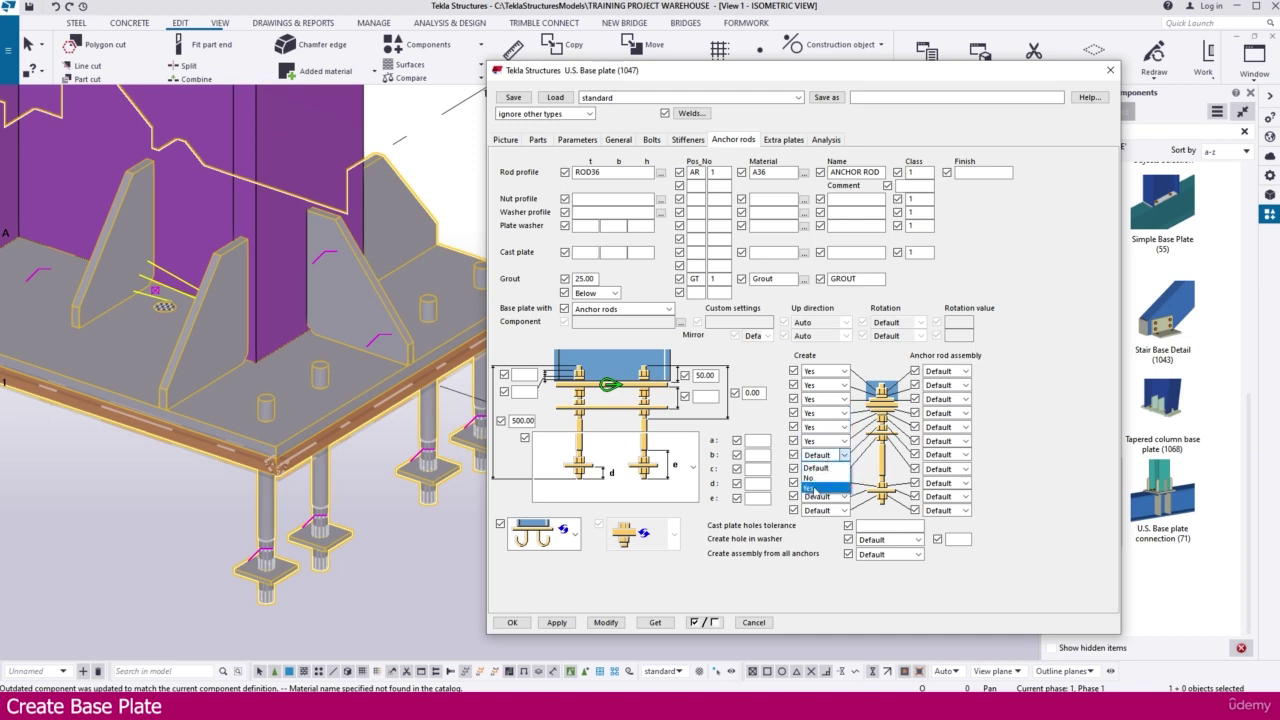
pyautogui.click(812, 487)
pyautogui.click(826, 469)
pyautogui.click(812, 501)
pyautogui.click(826, 483)
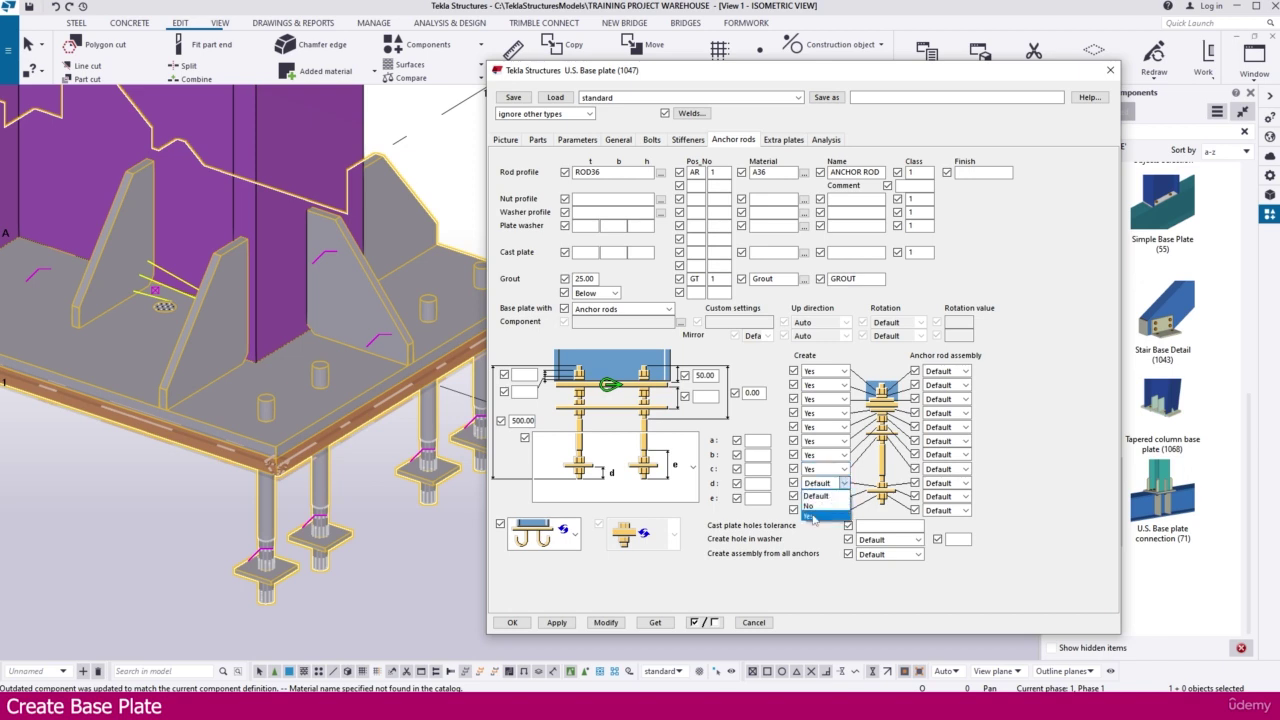
pyautogui.click(814, 514)
pyautogui.click(830, 497)
pyautogui.click(812, 528)
pyautogui.click(826, 511)
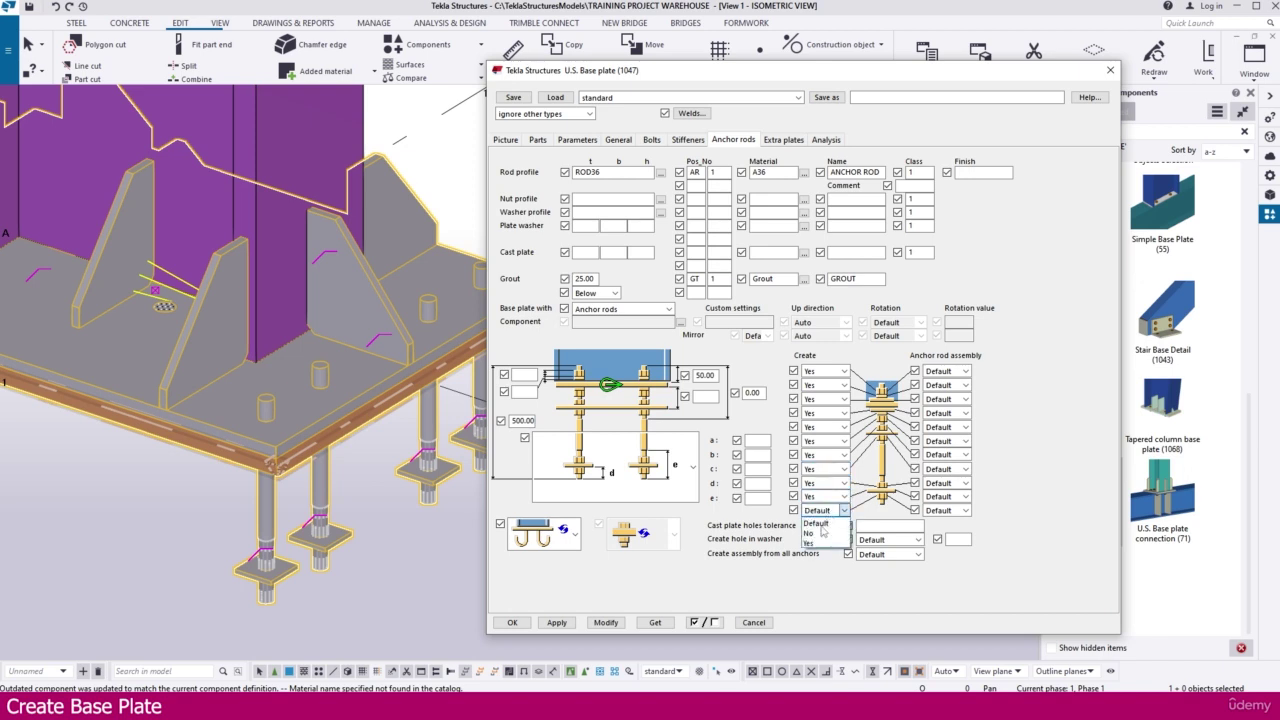
pyautogui.click(812, 542)
# Include all eleven parts in the anchor rod assembly by setting each option to Yes, and update the base plate.
pyautogui.click(960, 371)
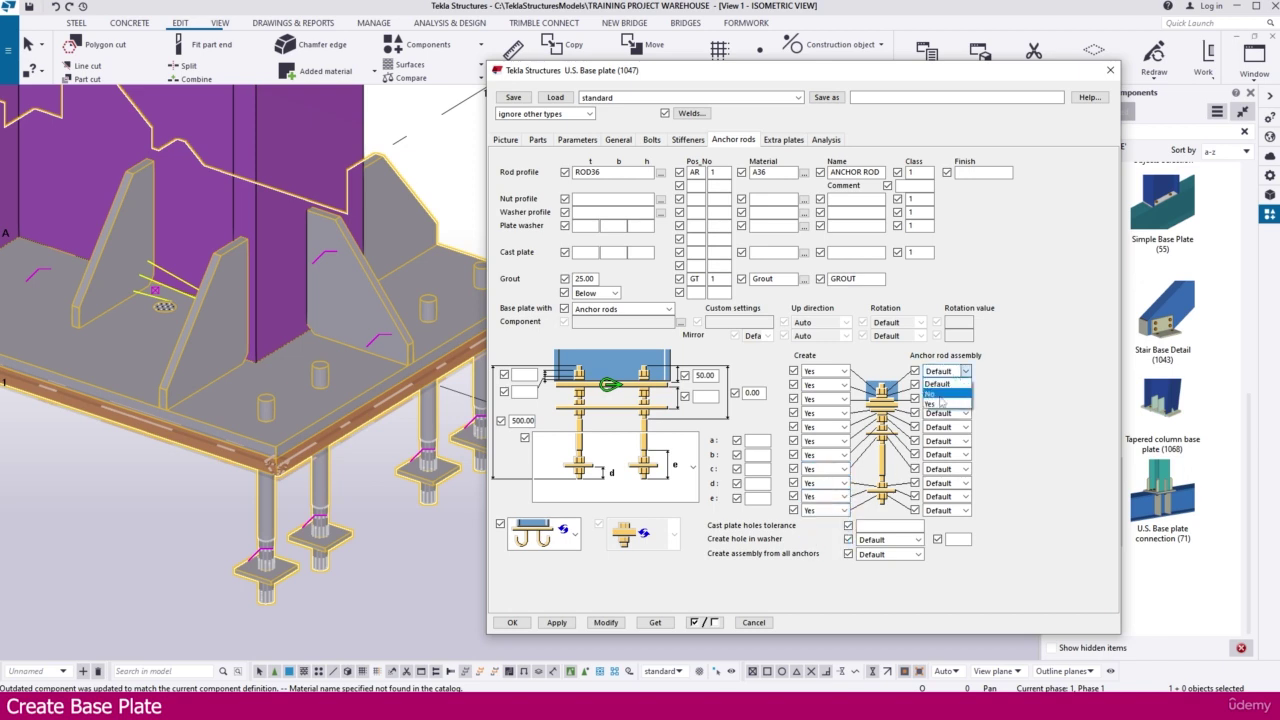
pyautogui.click(935, 405)
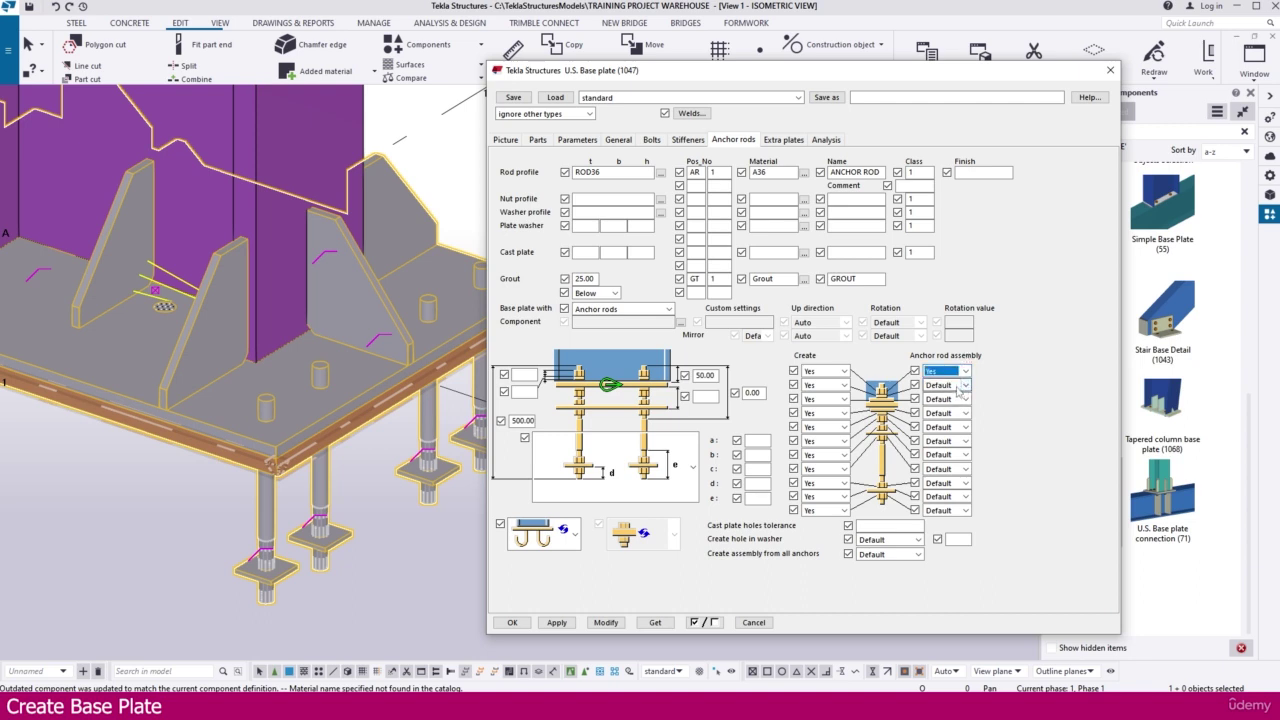
pyautogui.click(962, 385)
pyautogui.click(935, 418)
pyautogui.click(965, 399)
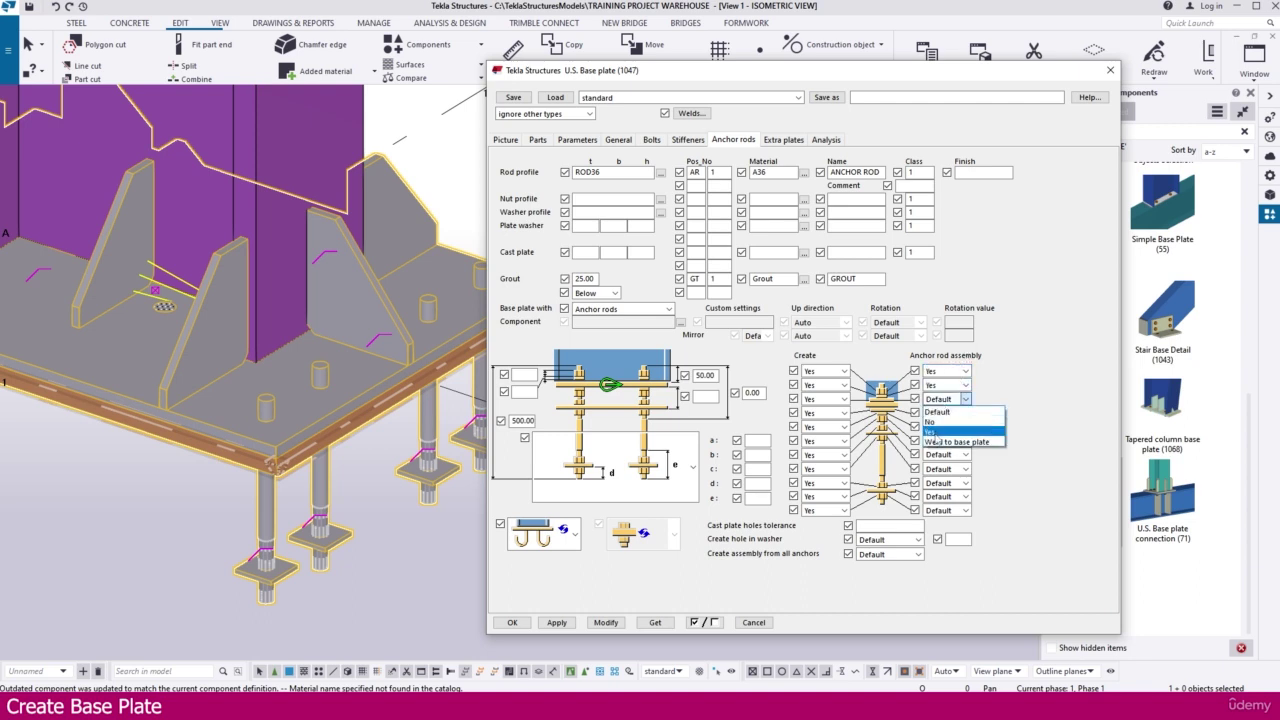
pyautogui.click(935, 432)
pyautogui.click(965, 413)
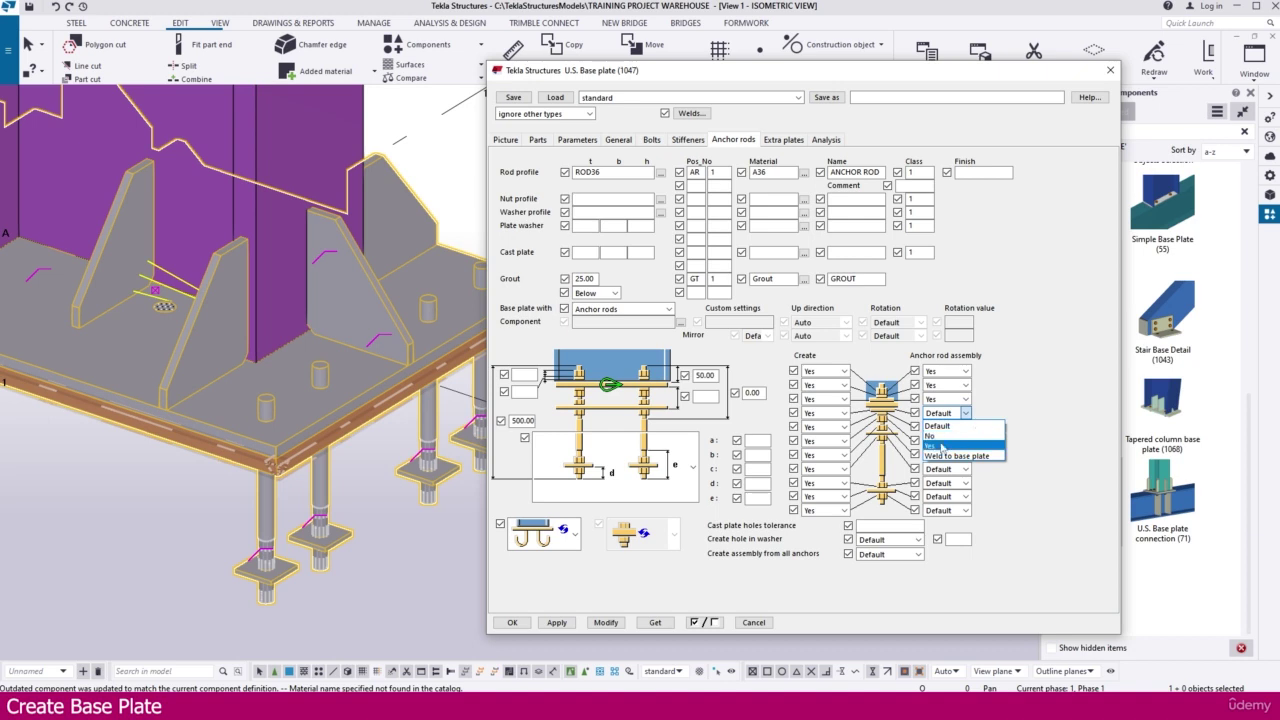
pyautogui.click(941, 447)
pyautogui.click(965, 427)
pyautogui.click(937, 460)
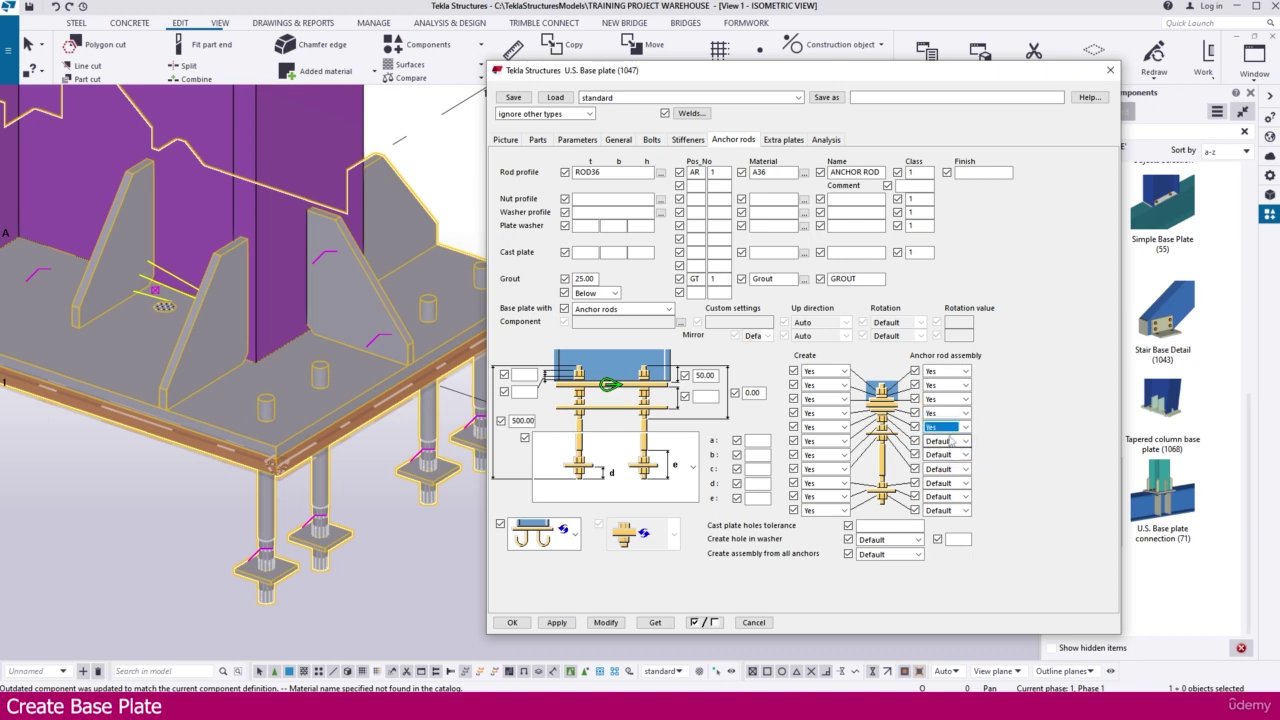
pyautogui.click(962, 441)
pyautogui.click(935, 474)
pyautogui.click(962, 455)
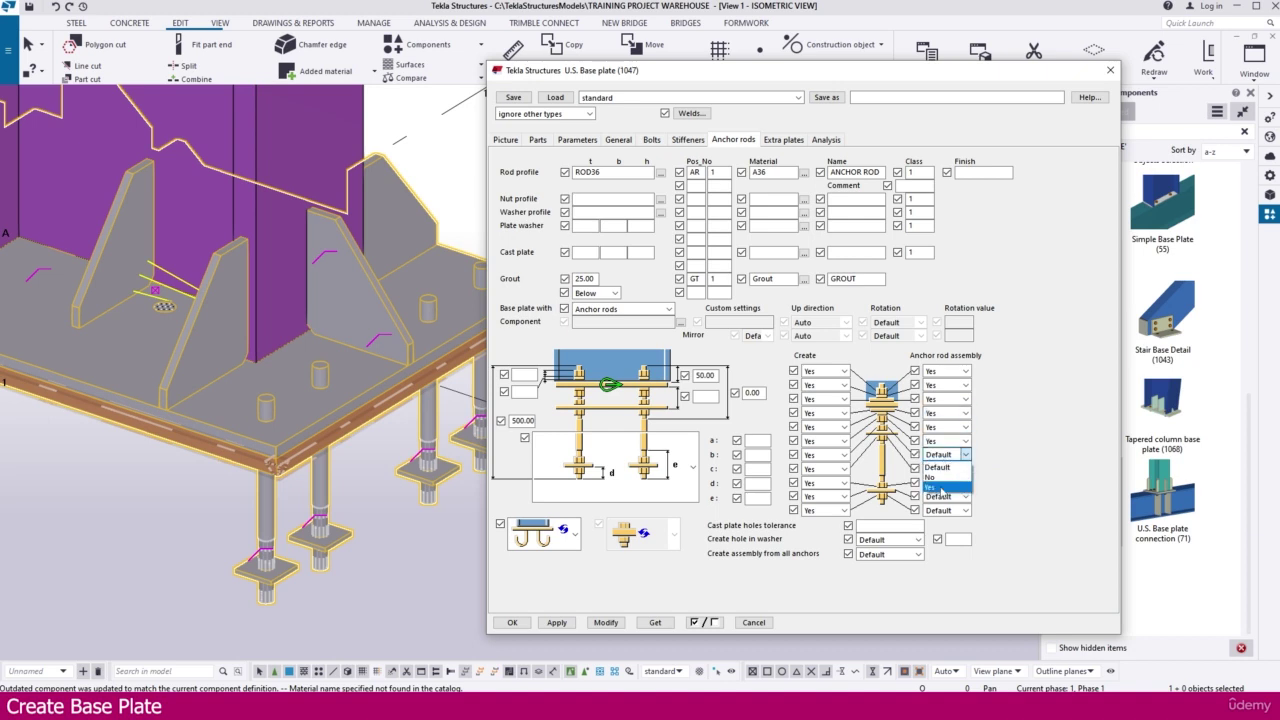
pyautogui.click(941, 488)
pyautogui.click(965, 468)
pyautogui.click(940, 501)
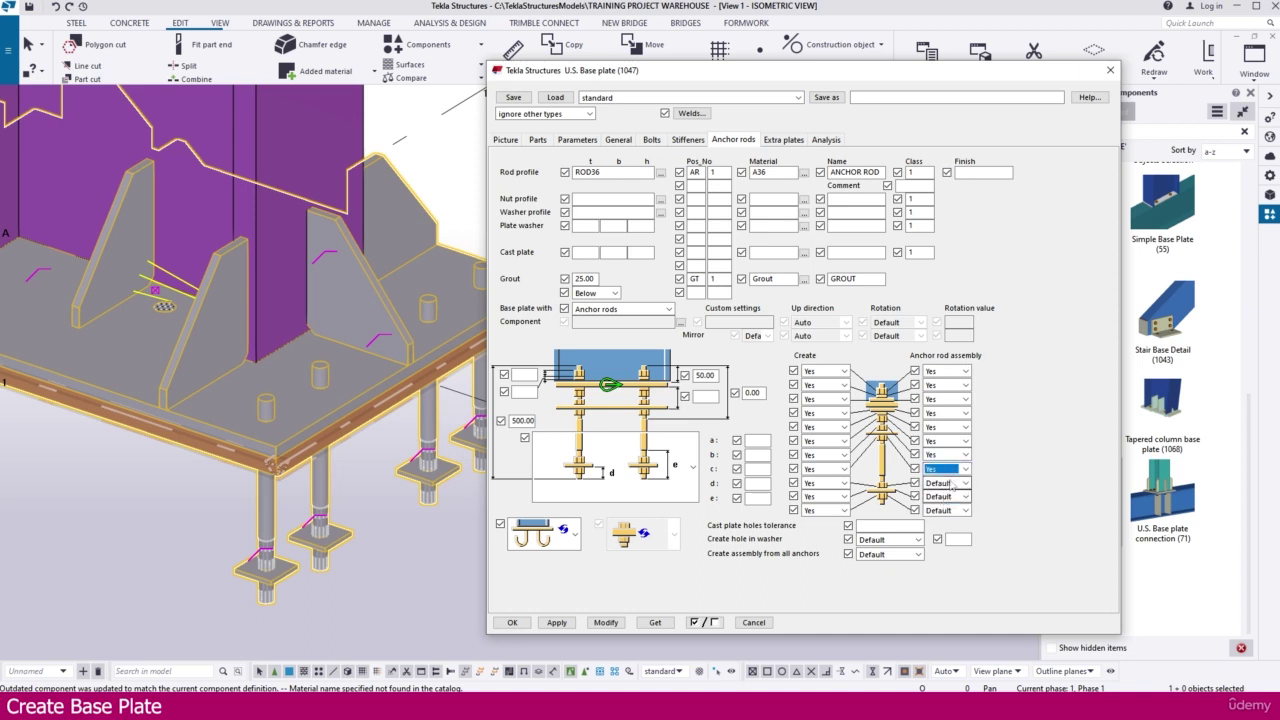
pyautogui.click(962, 483)
pyautogui.click(940, 508)
pyautogui.click(962, 496)
pyautogui.click(943, 521)
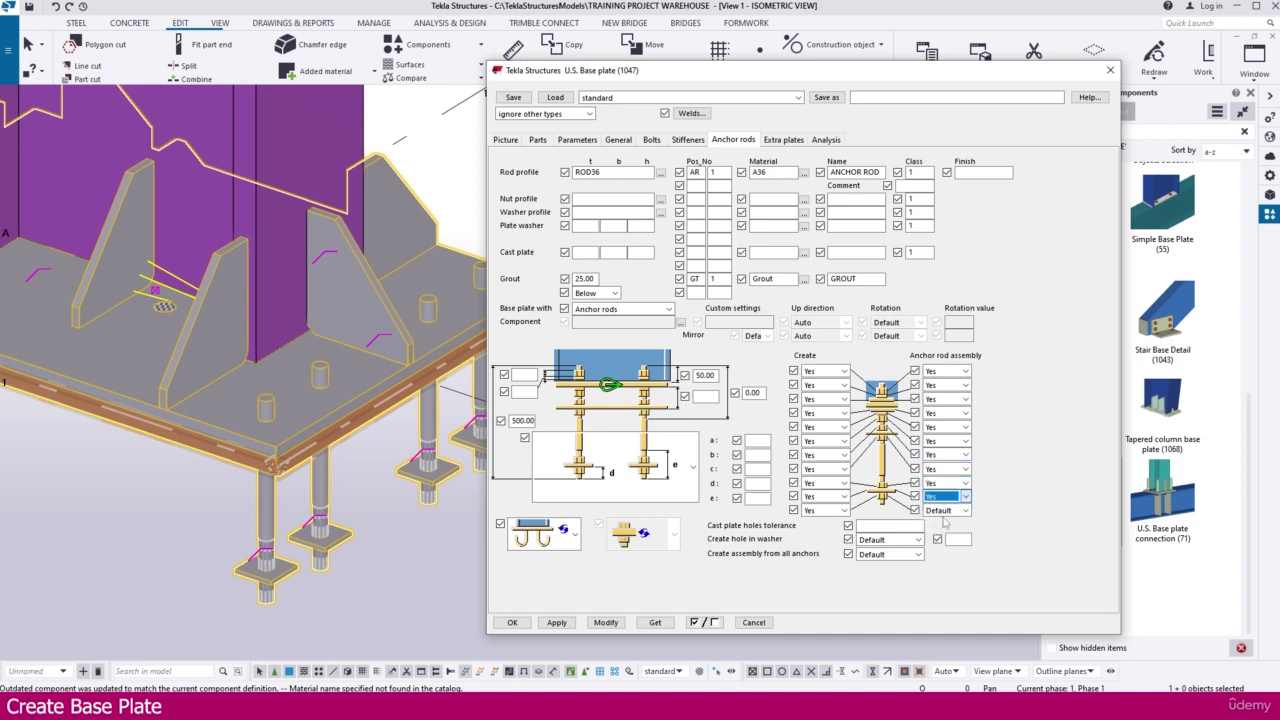
pyautogui.click(962, 510)
pyautogui.click(940, 535)
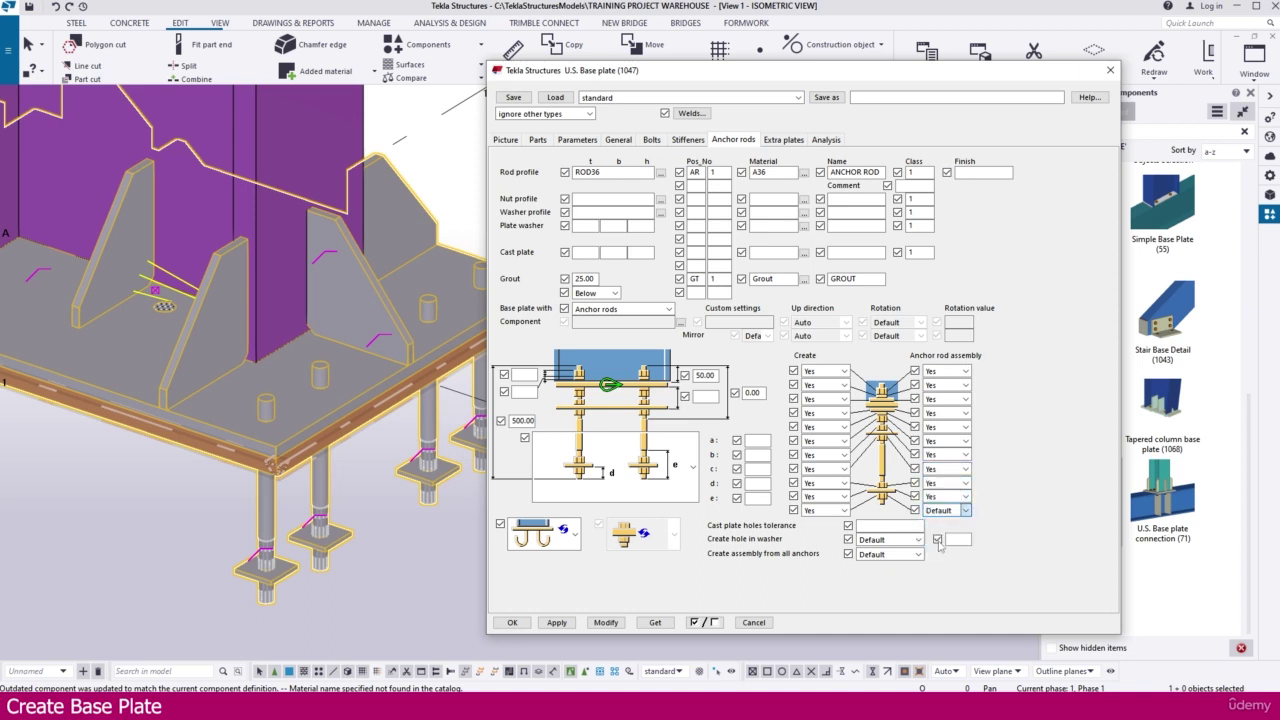
pyautogui.click(606, 622)
pyautogui.scroll(3, 312, 478)
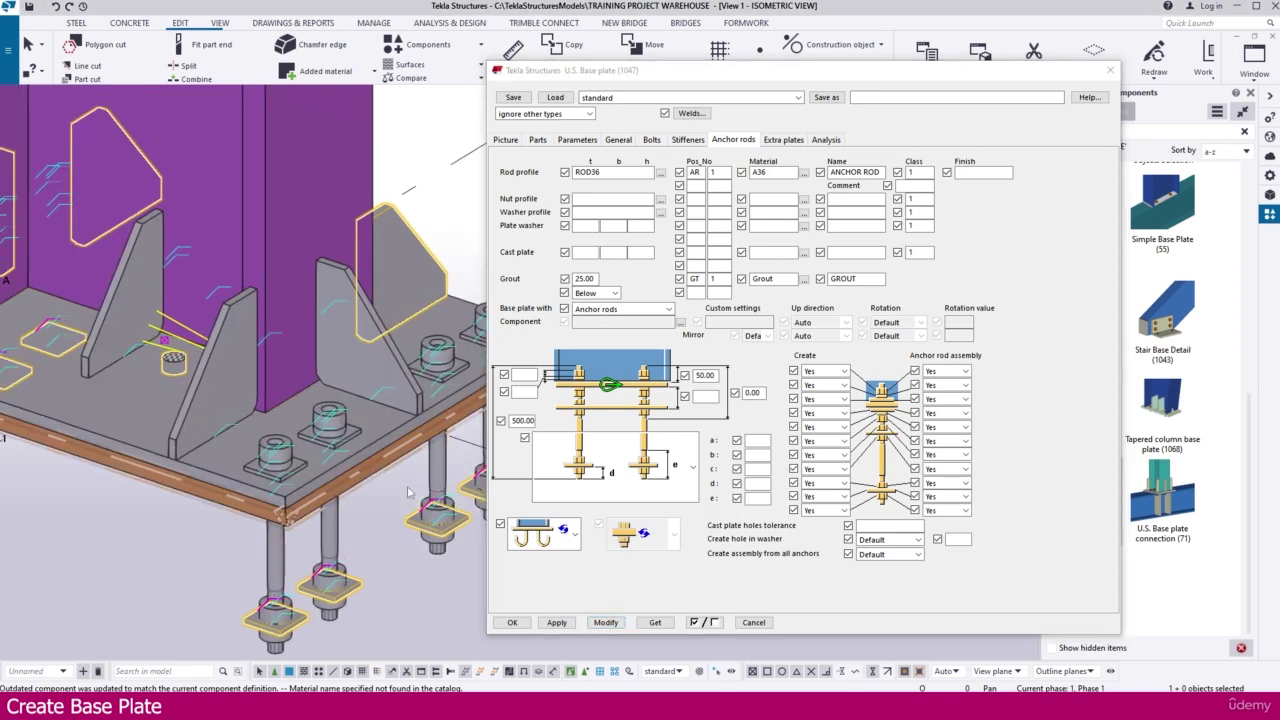
# Set the anchor rods' projection above the base plate to 100 mm, update the component and inspect the rods from below and the sides.
pyautogui.moveTo(716, 376); pyautogui.dragTo(560, 409)
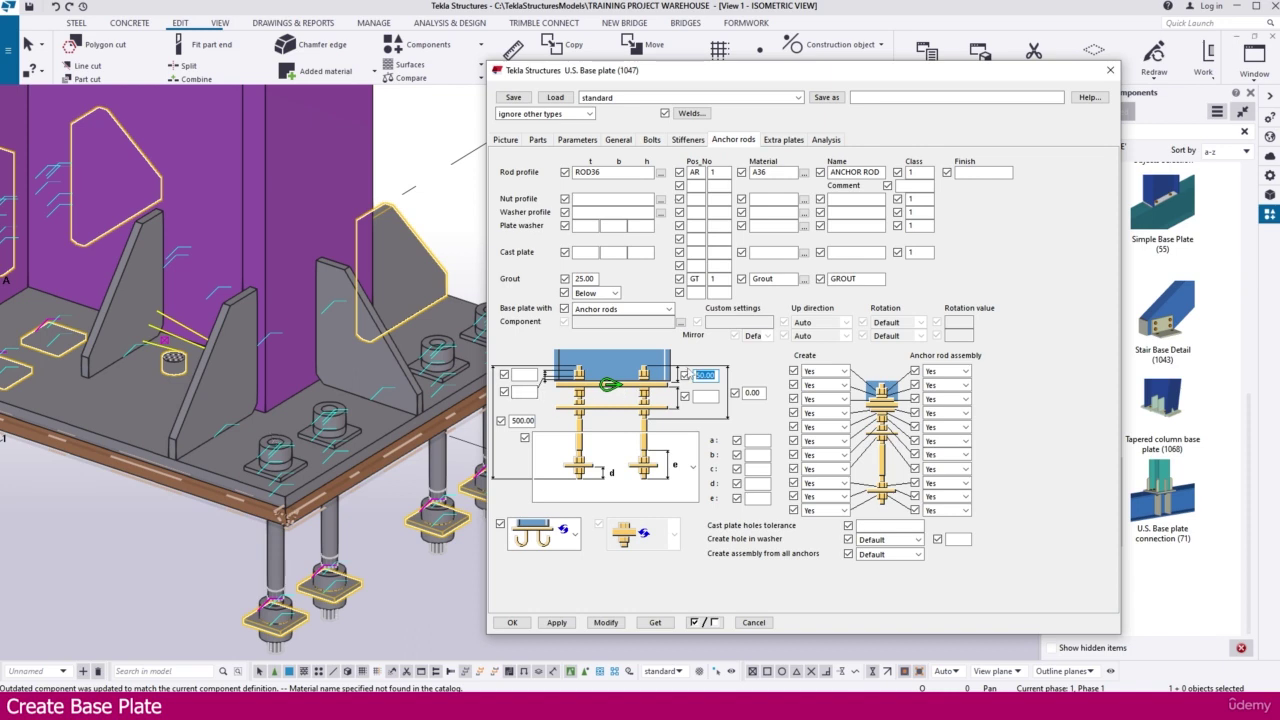
pyautogui.click(606, 622)
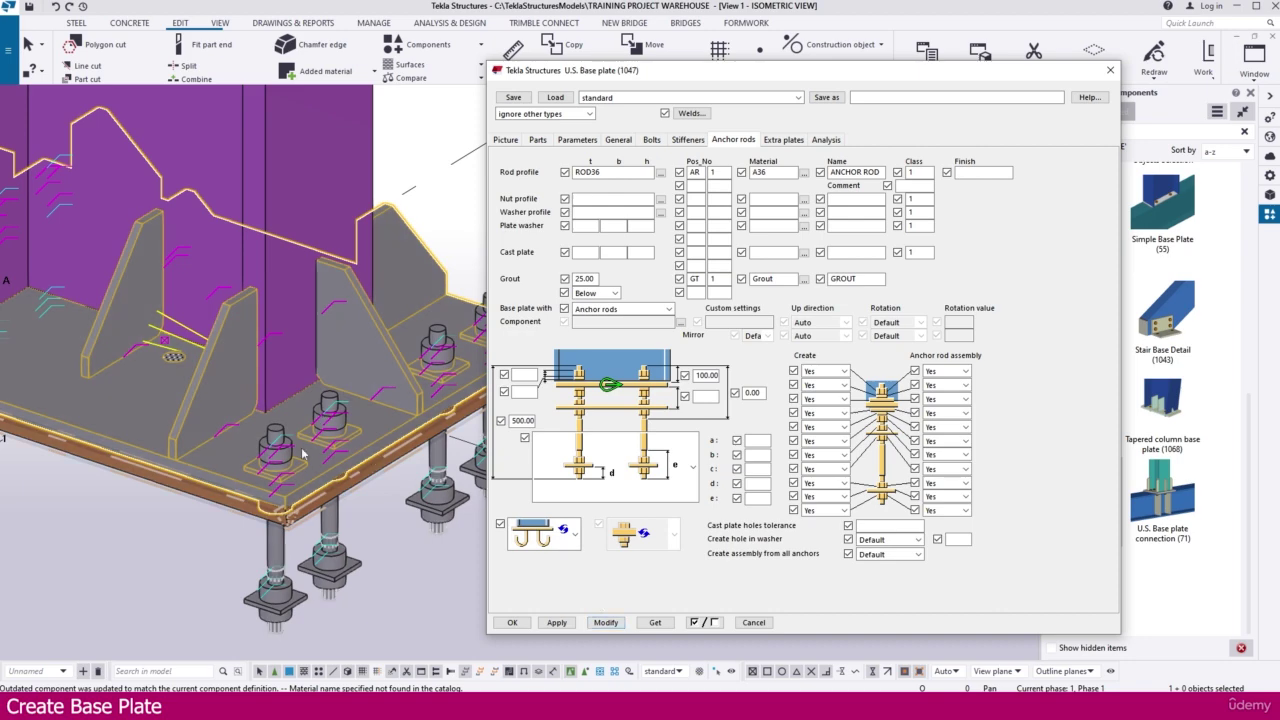
pyautogui.scroll(-3, 302, 454)
pyautogui.keyDown('ctrl'); pyautogui.moveTo(302, 454); pyautogui.dragTo(297, 484, button='middle'); pyautogui.keyUp('ctrl')
pyautogui.scroll(4, 298, 486)
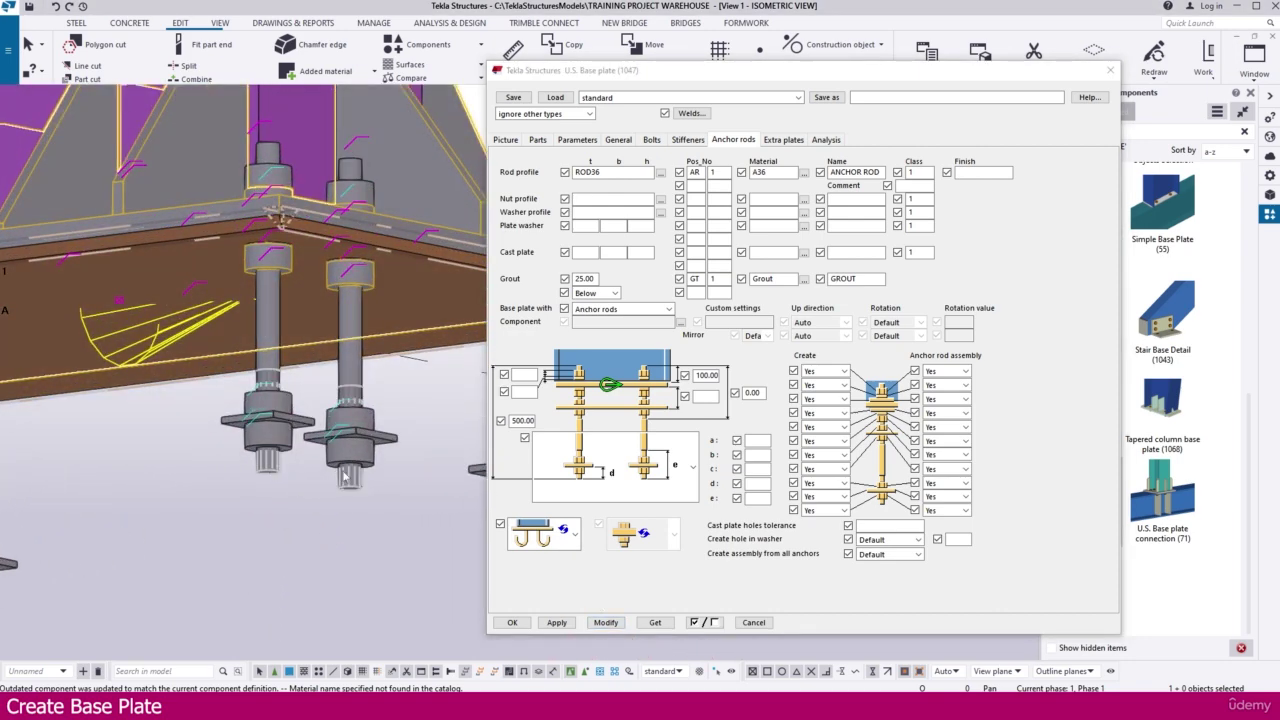
pyautogui.scroll(-5, 344, 477)
pyautogui.hotkey('ctrl', 'p')
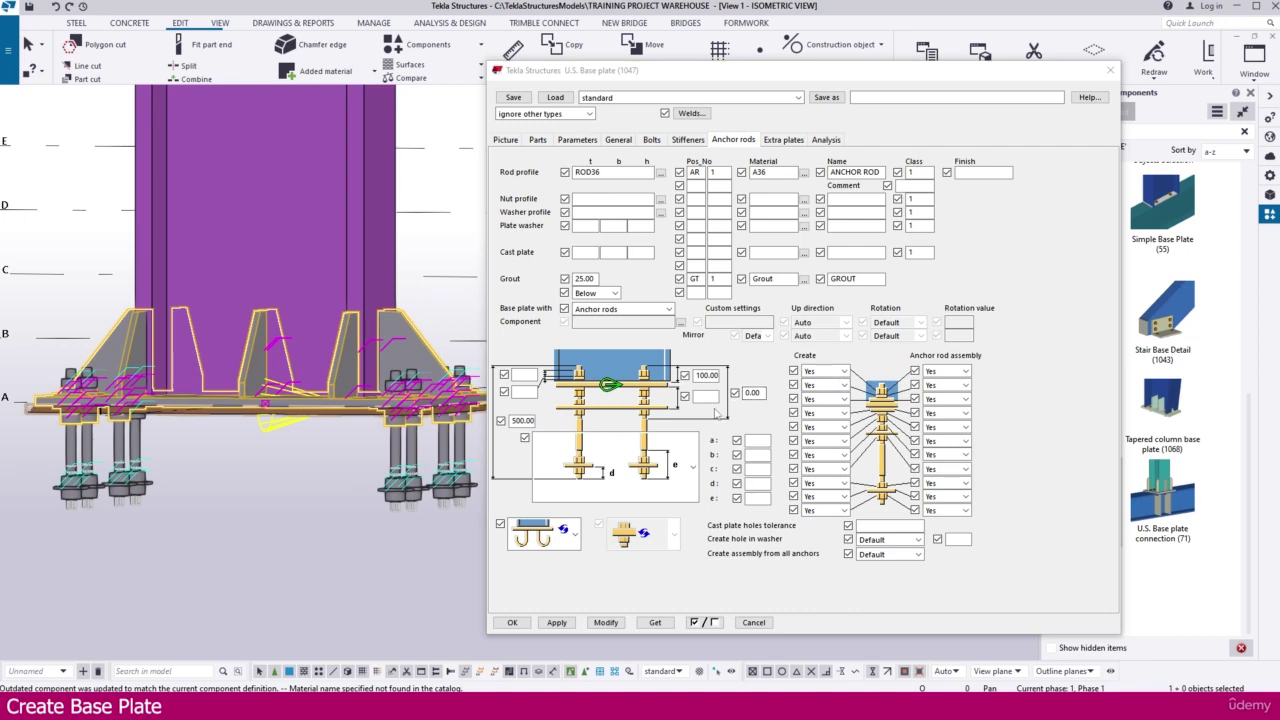
pyautogui.keyDown('ctrl'); pyautogui.moveTo(446, 460); pyautogui.dragTo(230, 428, button='middle'); pyautogui.keyUp('ctrl')
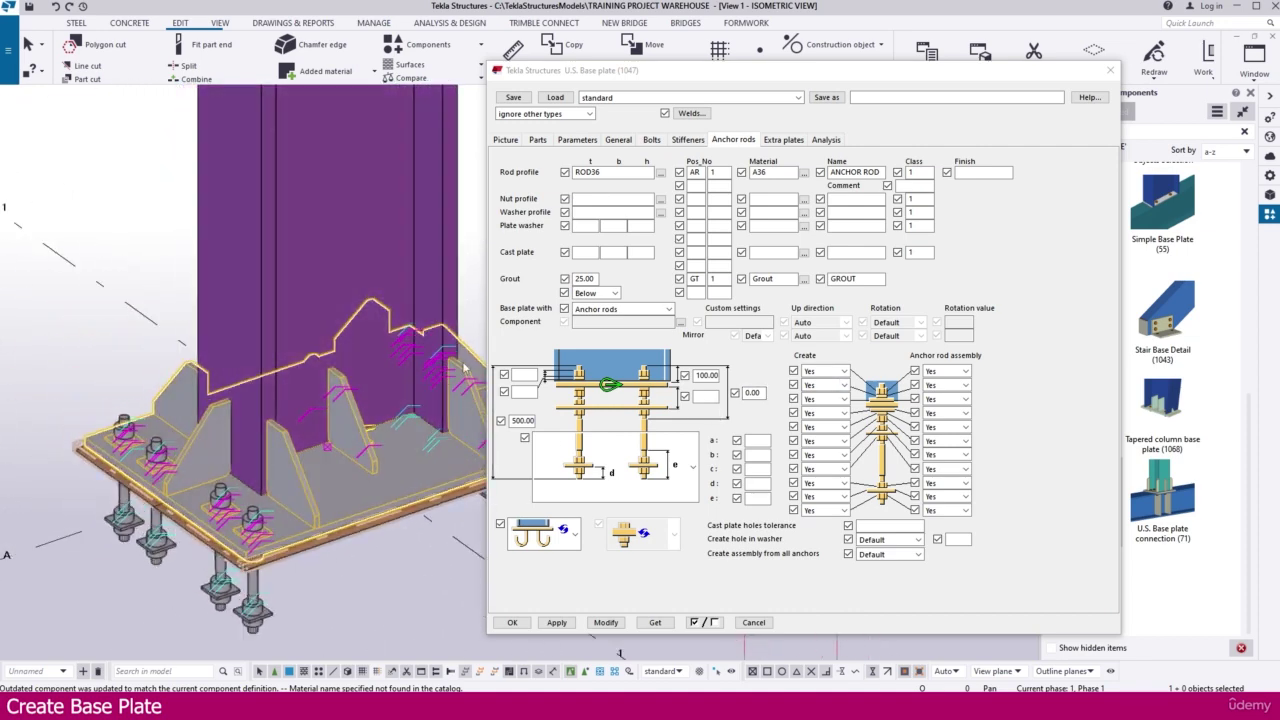
# Review the extra plate, stiffener, general and dimension settings, update the base plate and close its properties.
pyautogui.click(784, 140)
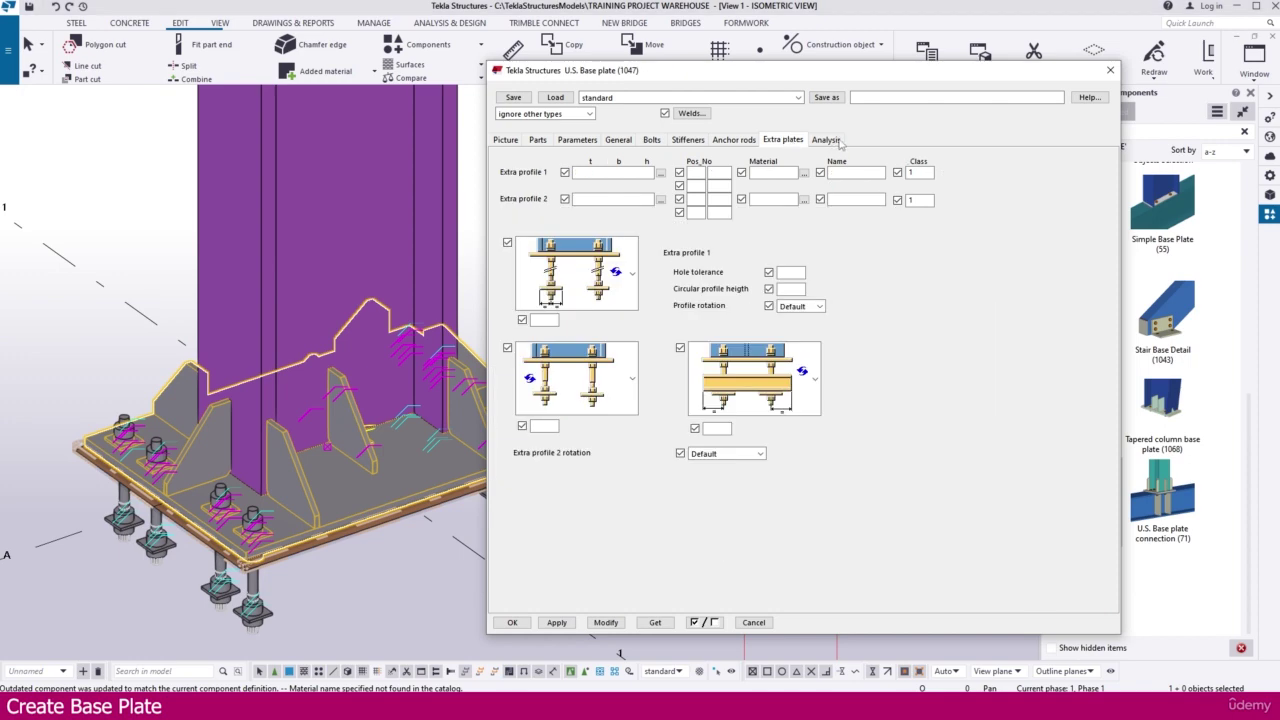
pyautogui.click(690, 141)
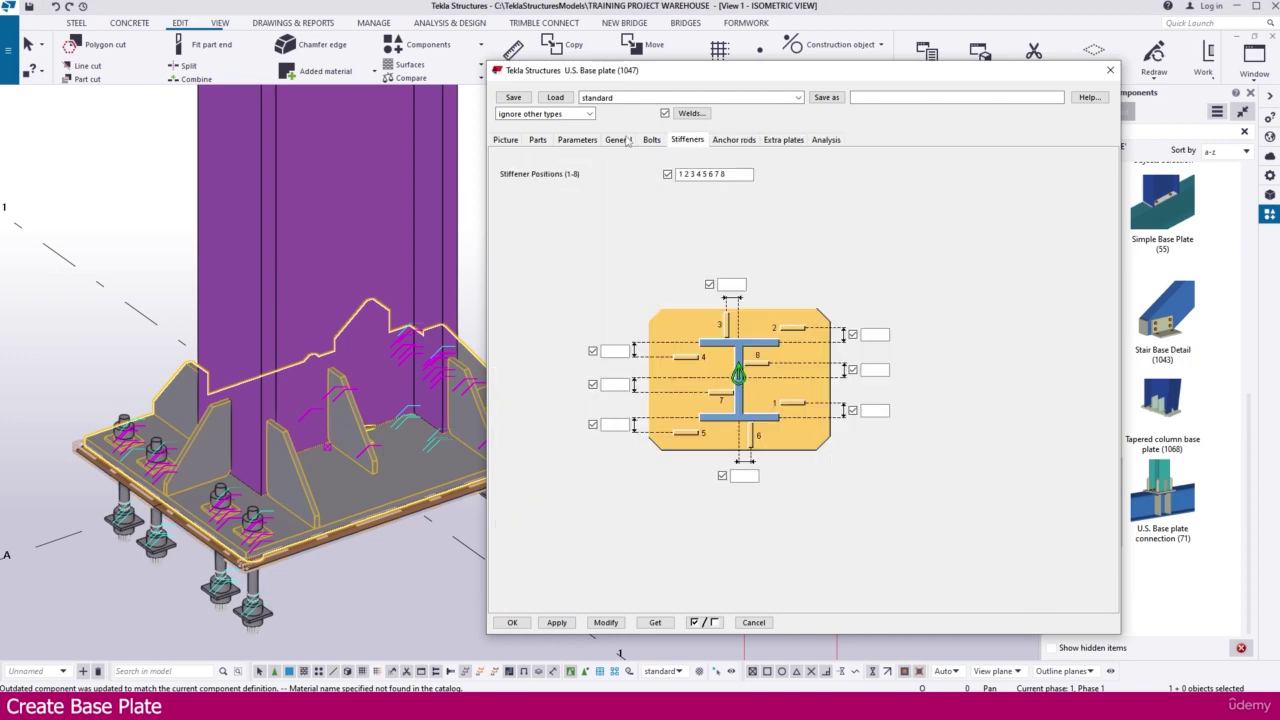
pyautogui.click(621, 141)
pyautogui.click(512, 141)
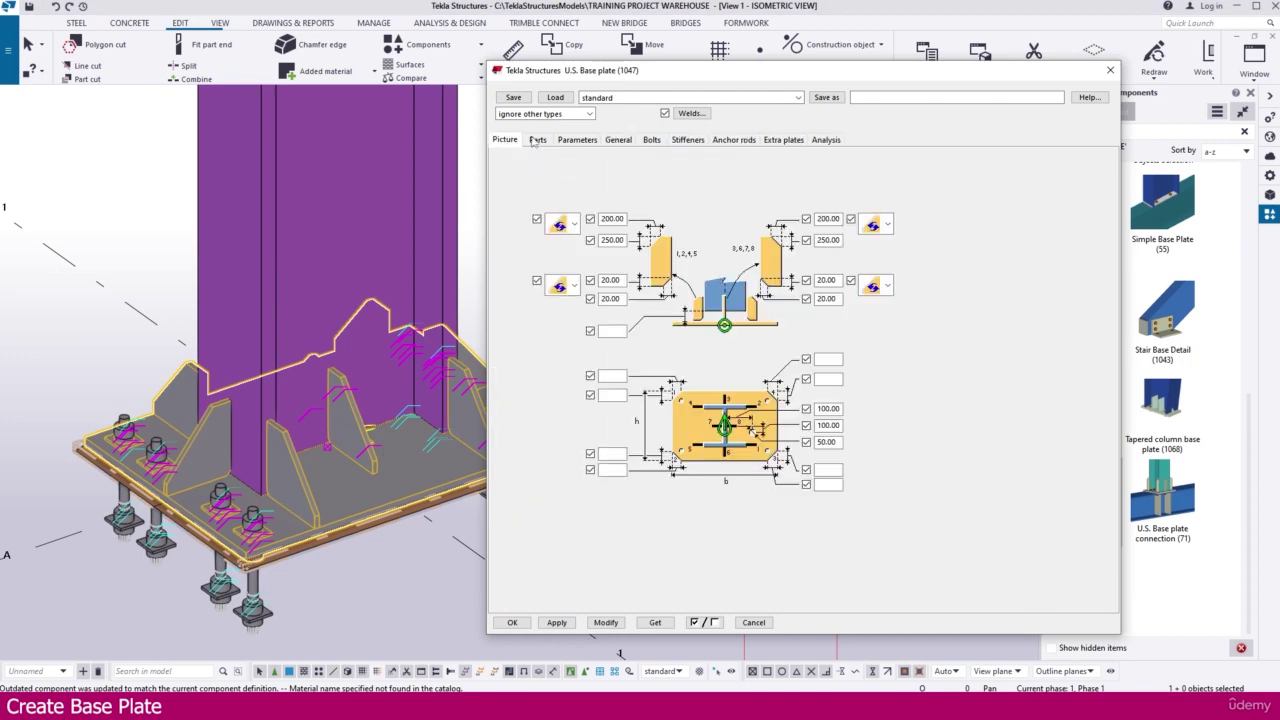
pyautogui.click(618, 621)
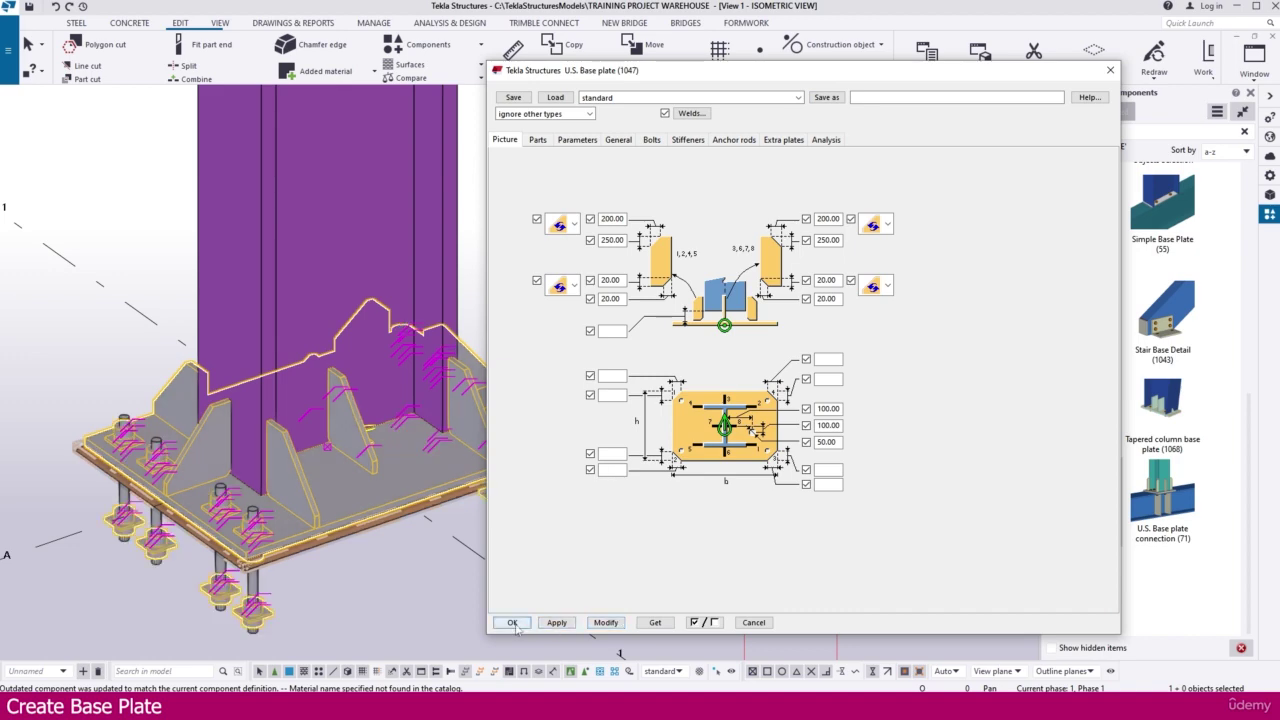
pyautogui.click(511, 622)
# Create the current U.S. Base plate (1047) connection at the foot of the column at grid A/2.
pyautogui.scroll(-10, 517, 350)
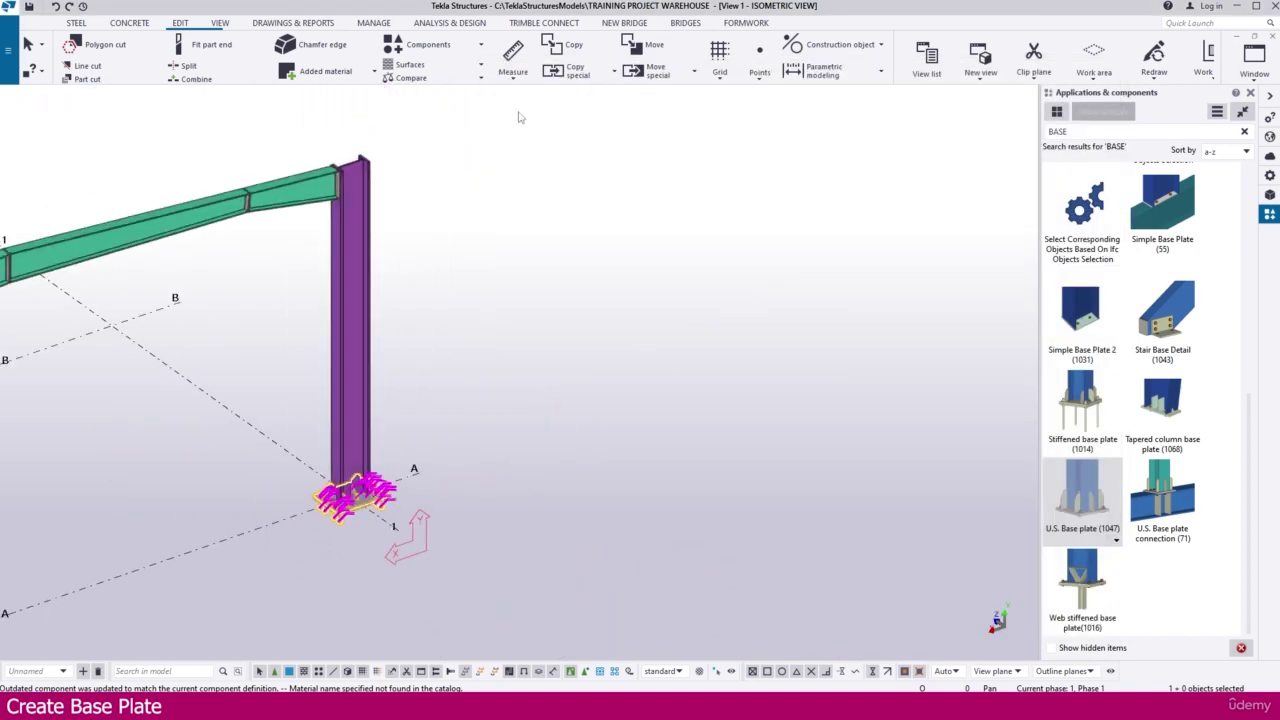
pyautogui.click(450, 47)
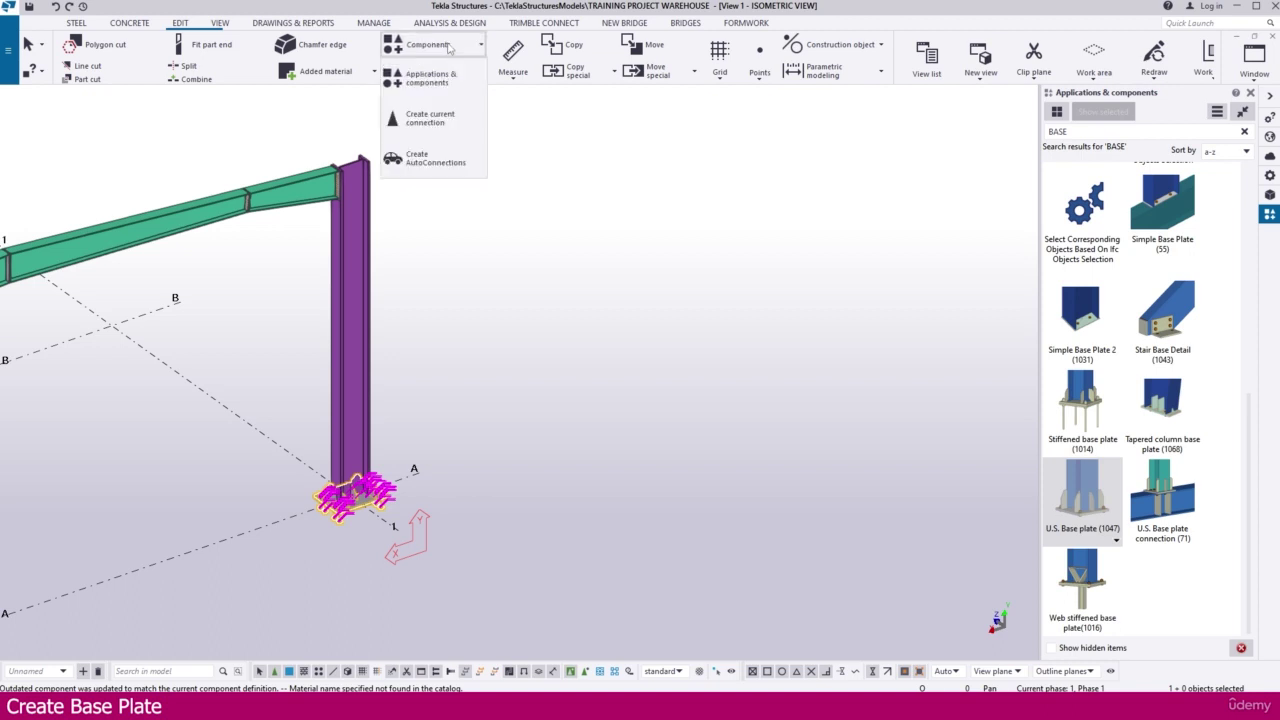
pyautogui.click(446, 127)
pyautogui.scroll(-5, 306, 291)
pyautogui.moveTo(243, 400); pyautogui.dragTo(472, 352, button='middle')
pyautogui.scroll(4, 318, 400)
pyautogui.click(276, 396)
pyautogui.scroll(4, 271, 430)
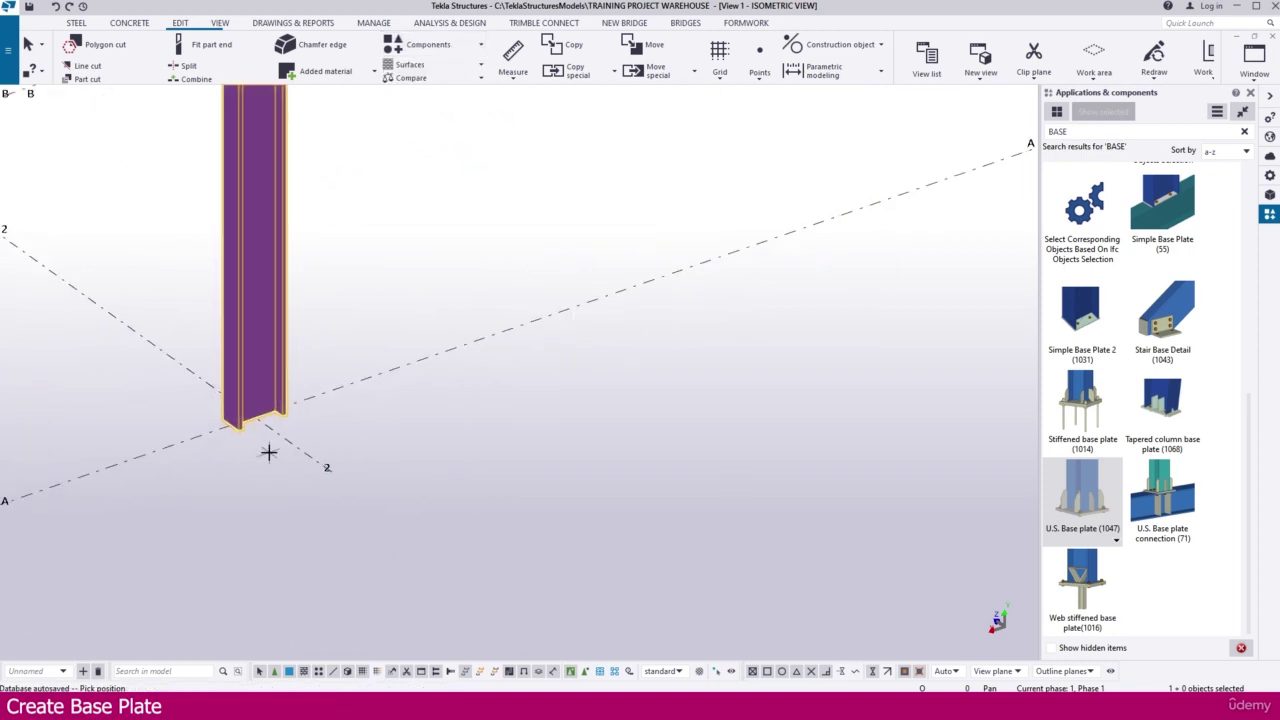
pyautogui.click(256, 418)
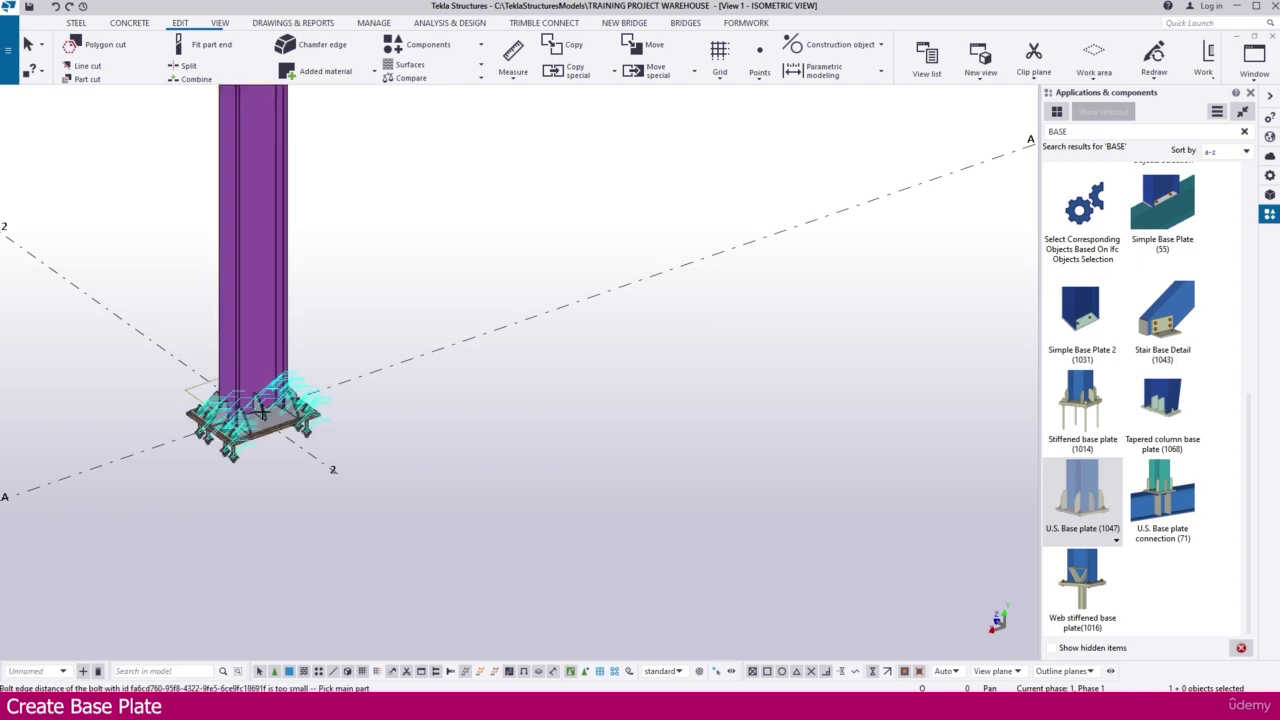
# Create the same base plate connection at the foot of the column at grid A/3.
pyautogui.scroll(-3, 510, 374)
pyautogui.moveTo(141, 477); pyautogui.dragTo(506, 385, button='middle')
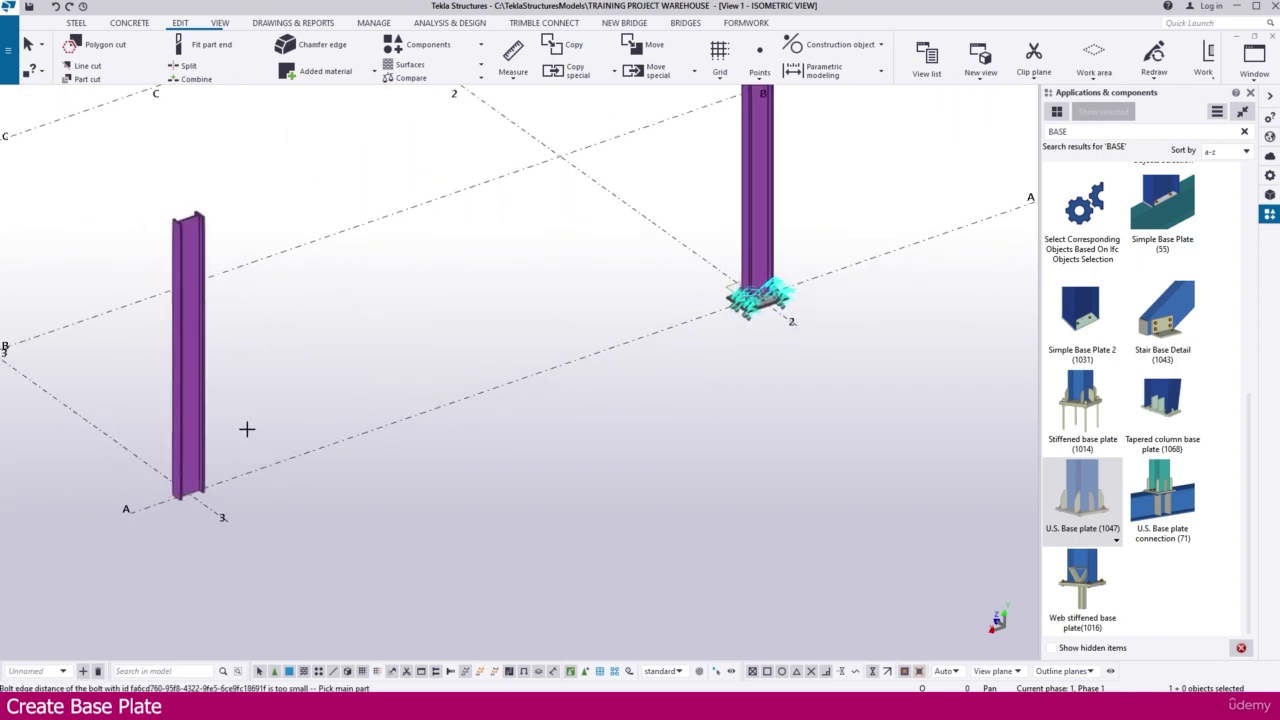
pyautogui.click(190, 470)
pyautogui.scroll(4, 189, 483)
pyautogui.click(190, 483)
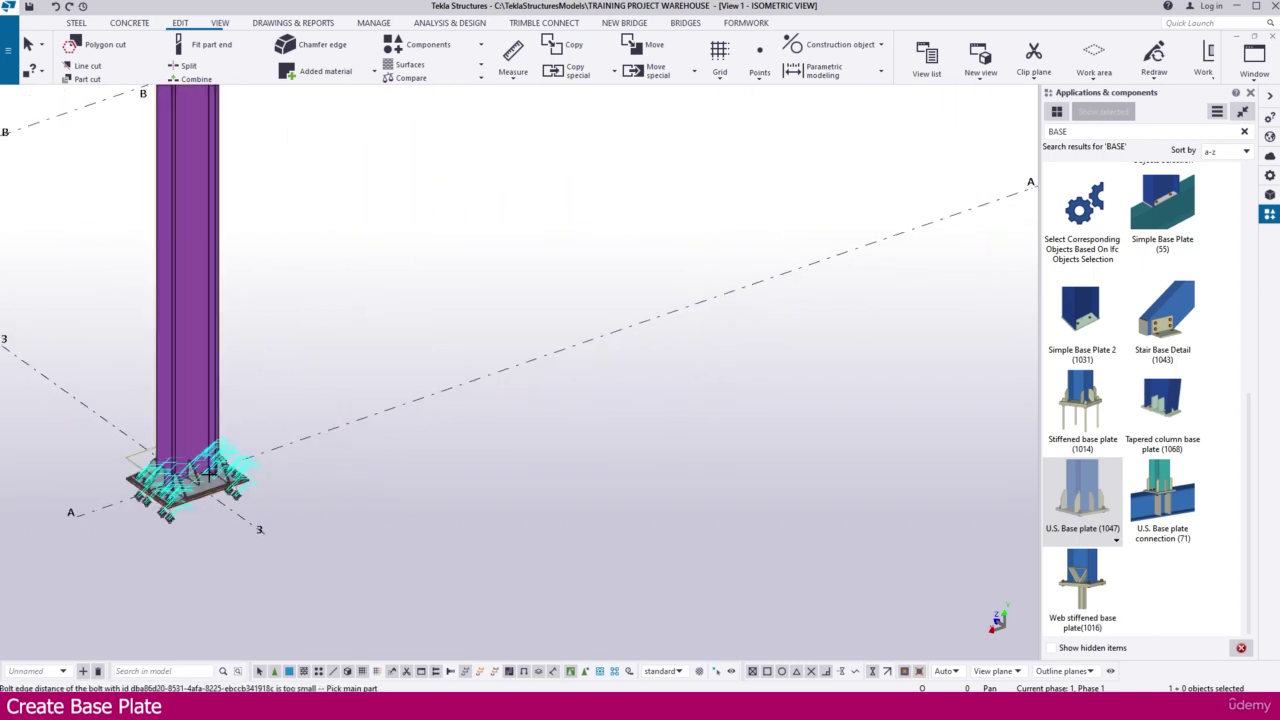
# Clear the weld marks from the view and examine the base plate on the column at grid A/1.
pyautogui.scroll(-6, 200, 470)
pyautogui.scroll(2, 537, 352)
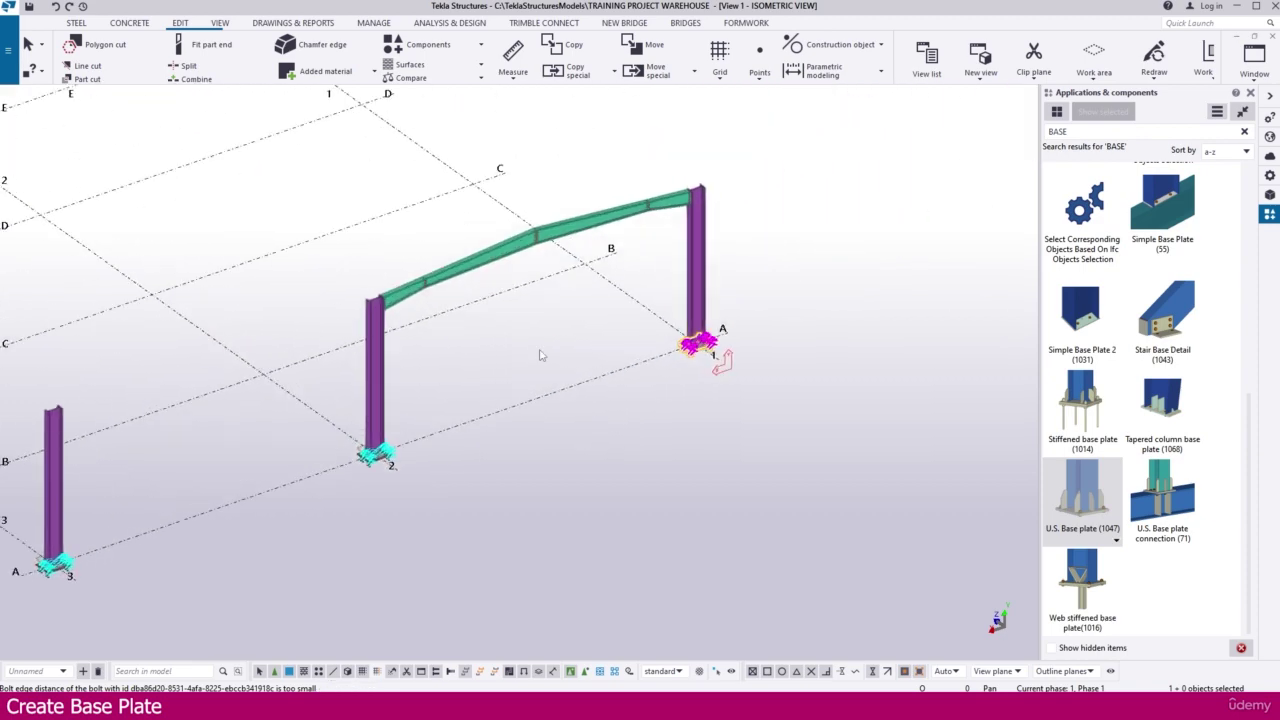
pyautogui.rightClick(541, 347)
pyautogui.click(613, 426)
pyautogui.keyDown('ctrl'); pyautogui.moveTo(669, 439); pyautogui.dragTo(714, 389, button='middle'); pyautogui.keyUp('ctrl')
pyautogui.scroll(6, 531, 337)
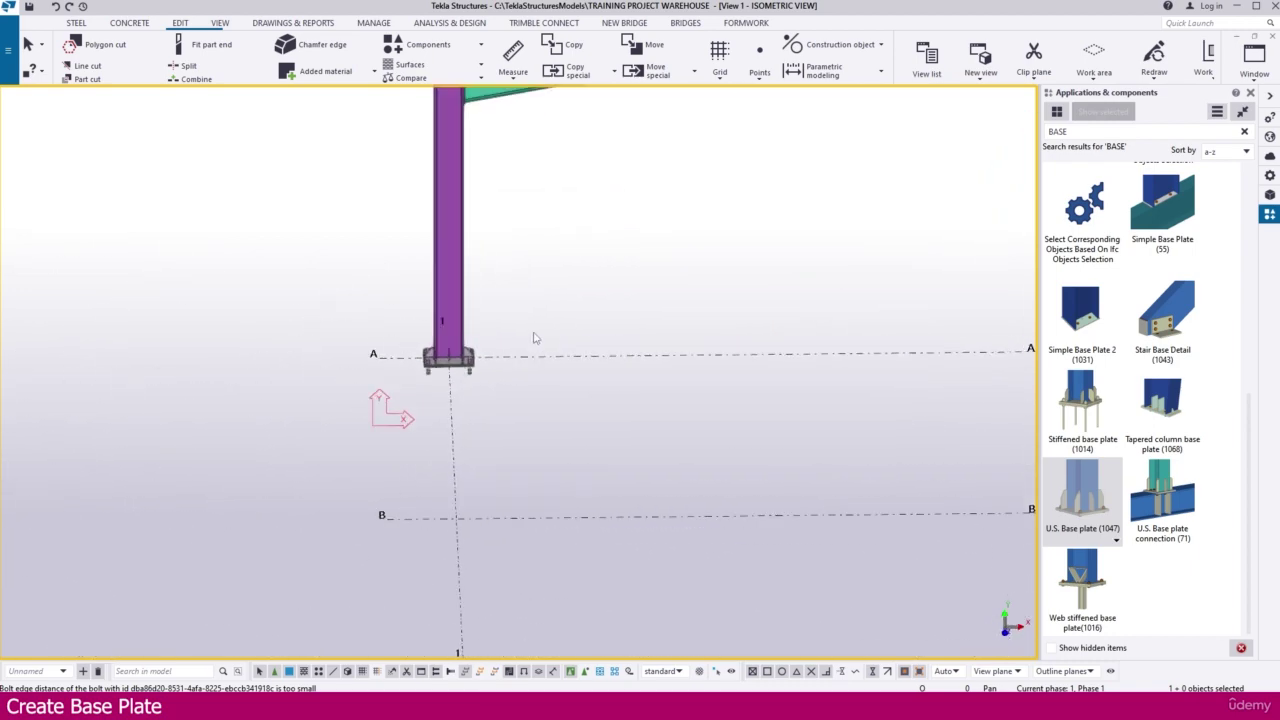